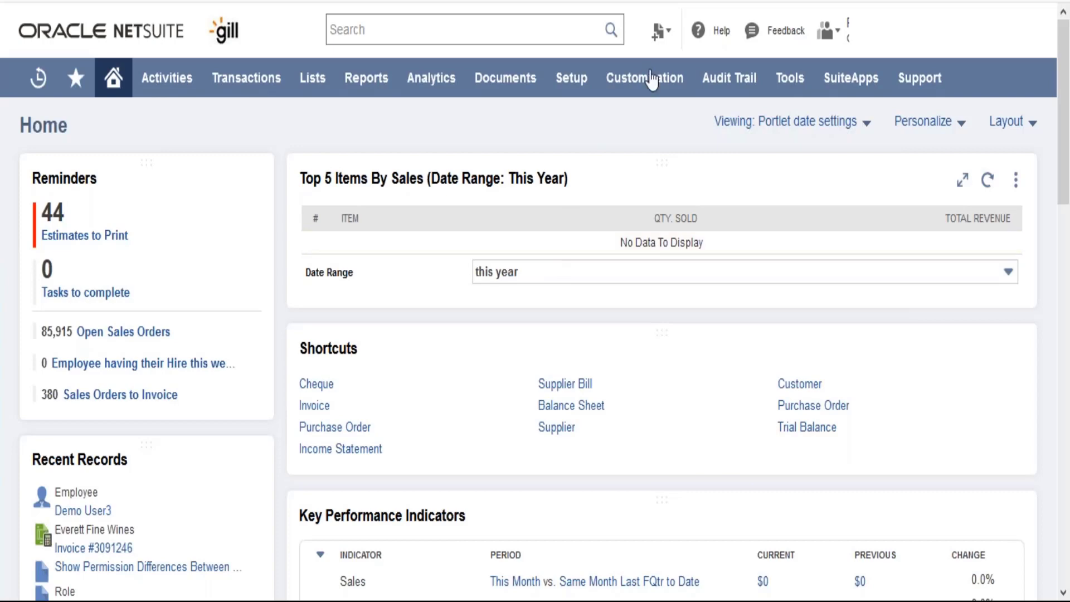
- Open the list of existing workflows and look through its entries
{"action": "mouse_move", "coordinate": [652, 79]}
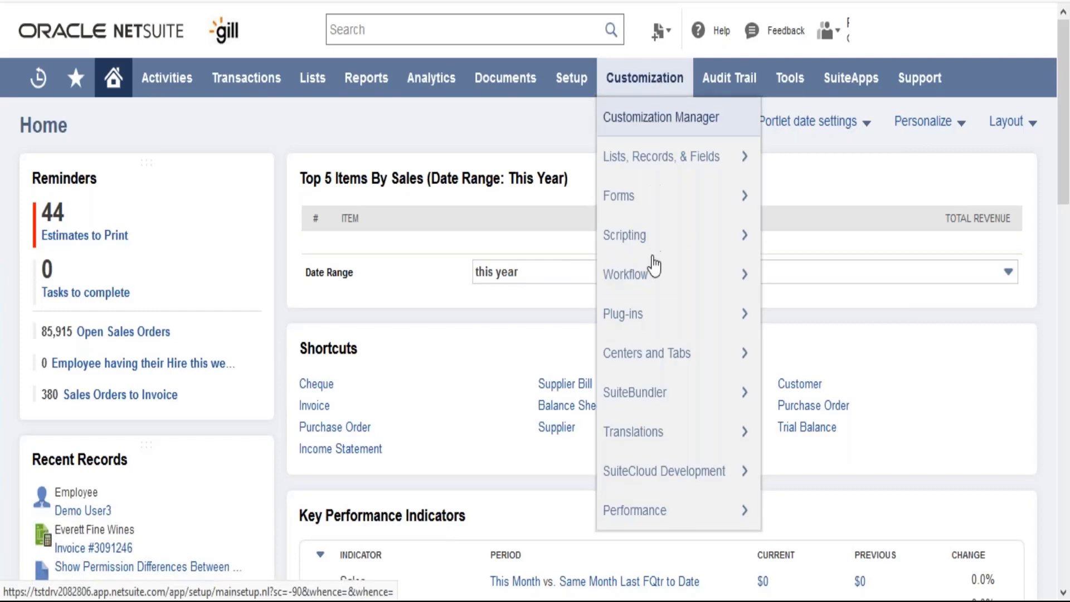
{"action": "mouse_move", "coordinate": [652, 270]}
{"action": "mouse_move", "coordinate": [782, 283]}
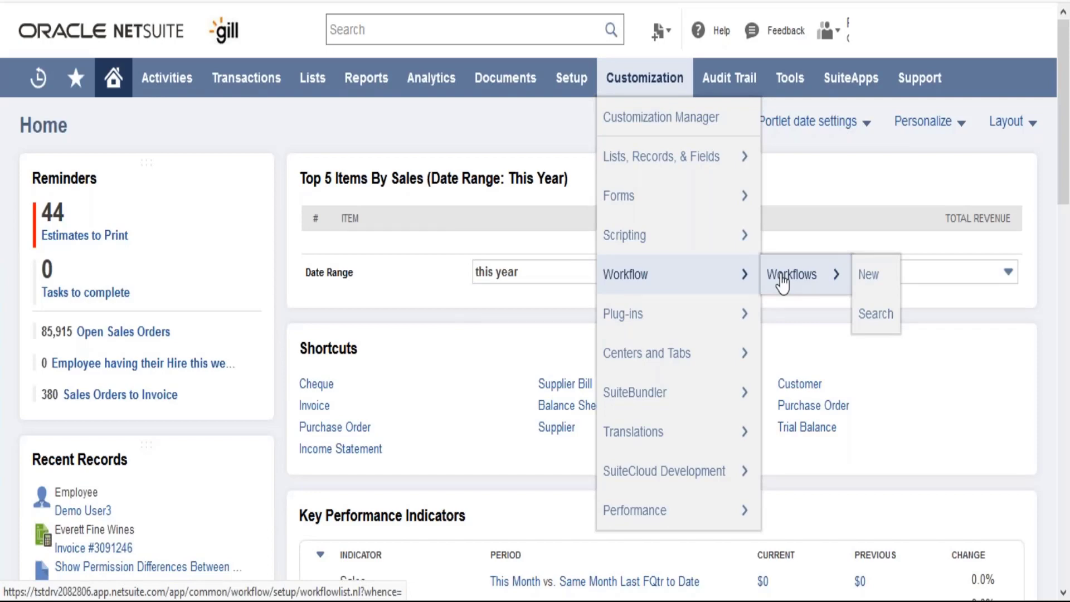
{"action": "left_click", "coordinate": [782, 283]}
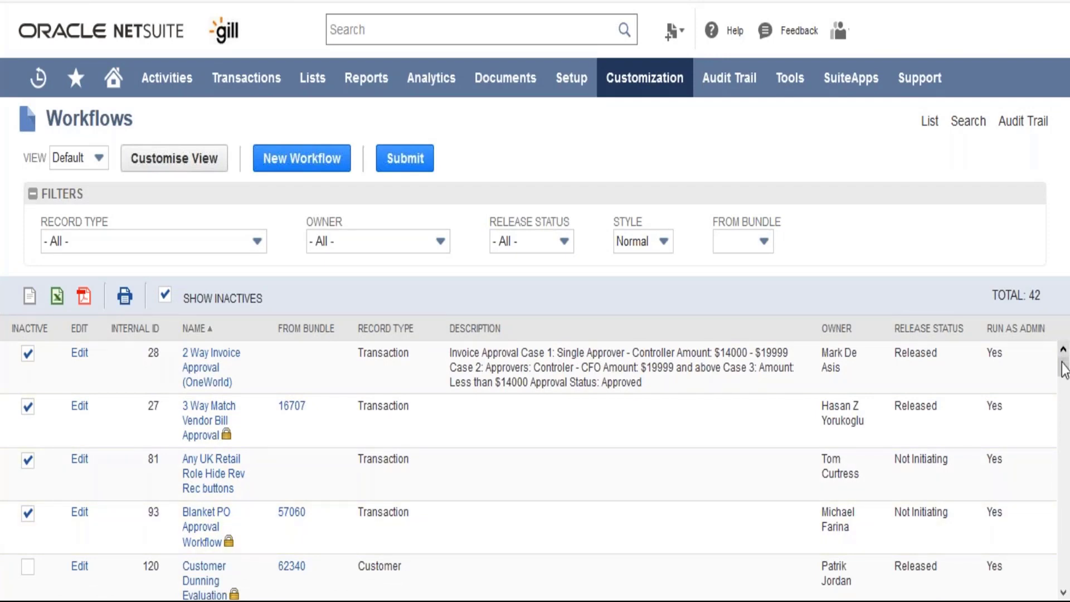
{"action": "scroll", "coordinate": [1063, 374], "scroll_direction": "down", "scroll_amount": 1}
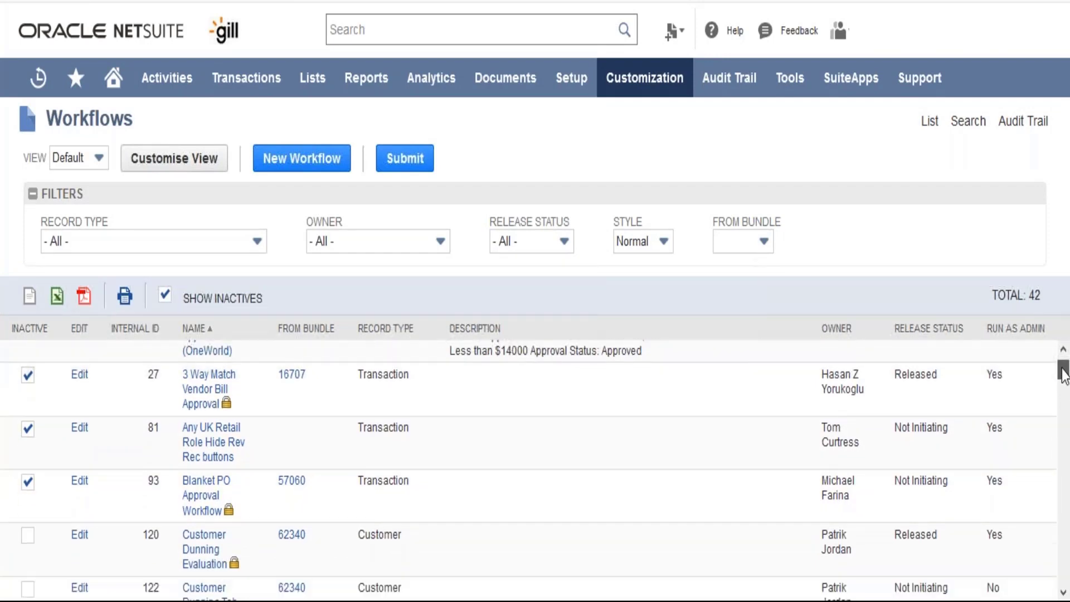
{"action": "scroll", "coordinate": [1064, 375], "scroll_direction": "up", "scroll_amount": 1}
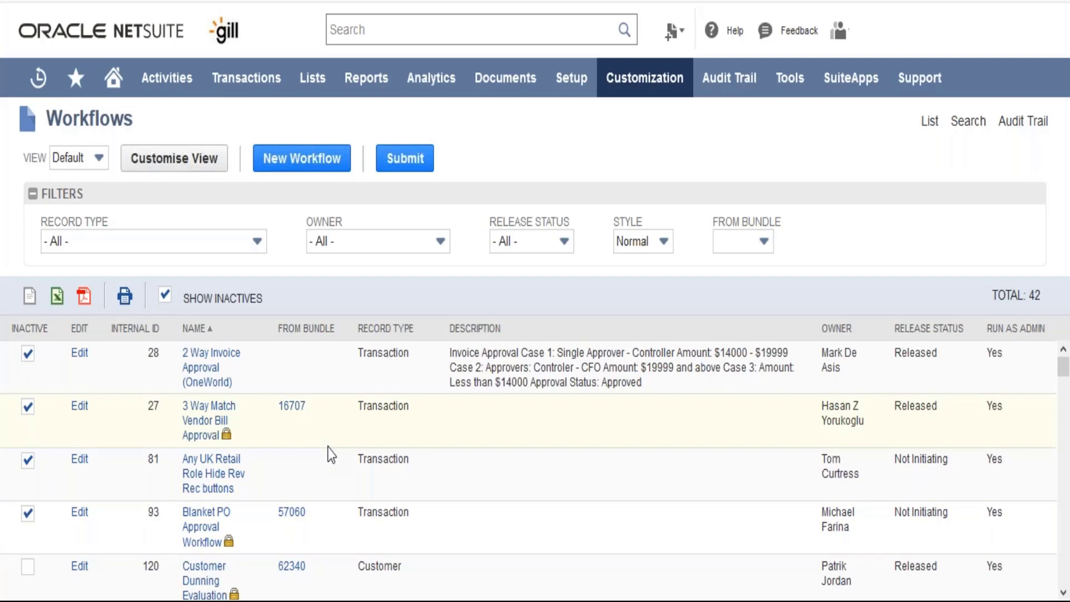
- Create a new workflow from the Sales Order Basic Approval template
{"action": "left_click", "coordinate": [311, 166]}
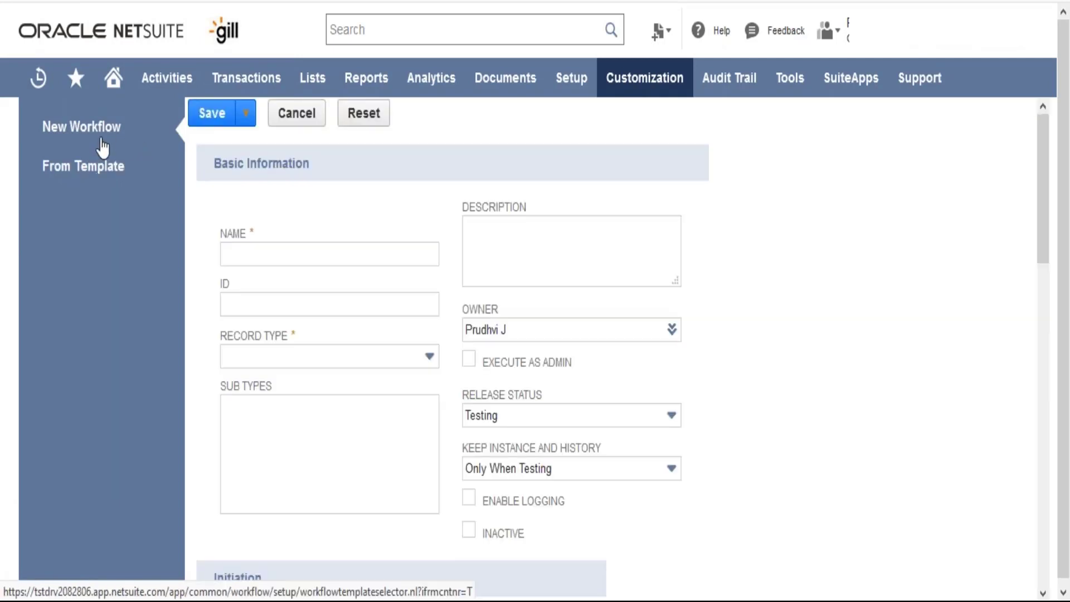
{"action": "left_click", "coordinate": [110, 170]}
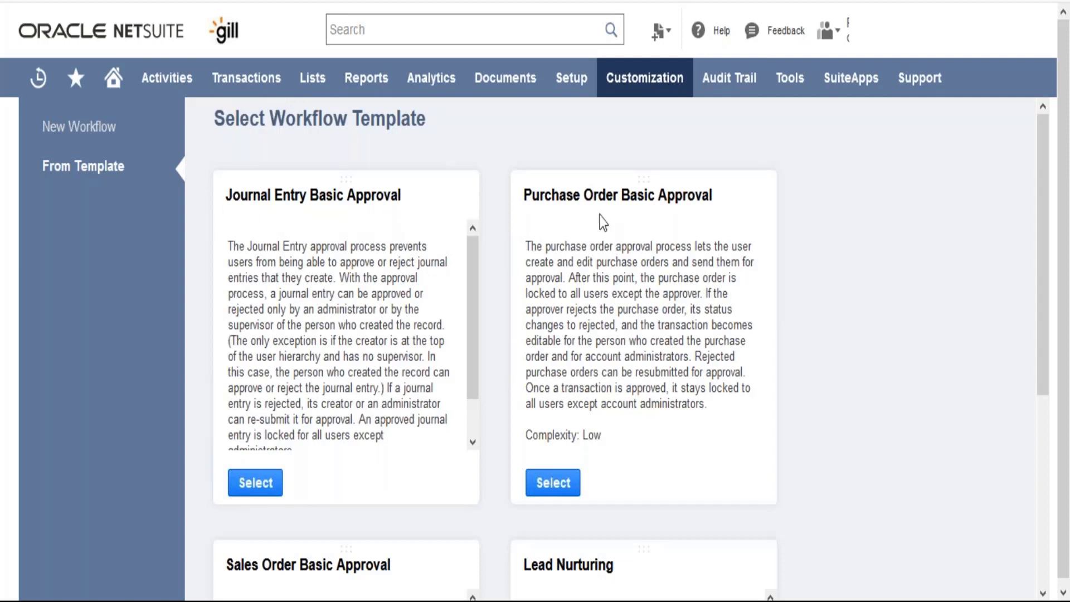
{"action": "left_click_drag", "start_coordinate": [1044, 343], "coordinate": [1066, 485]}
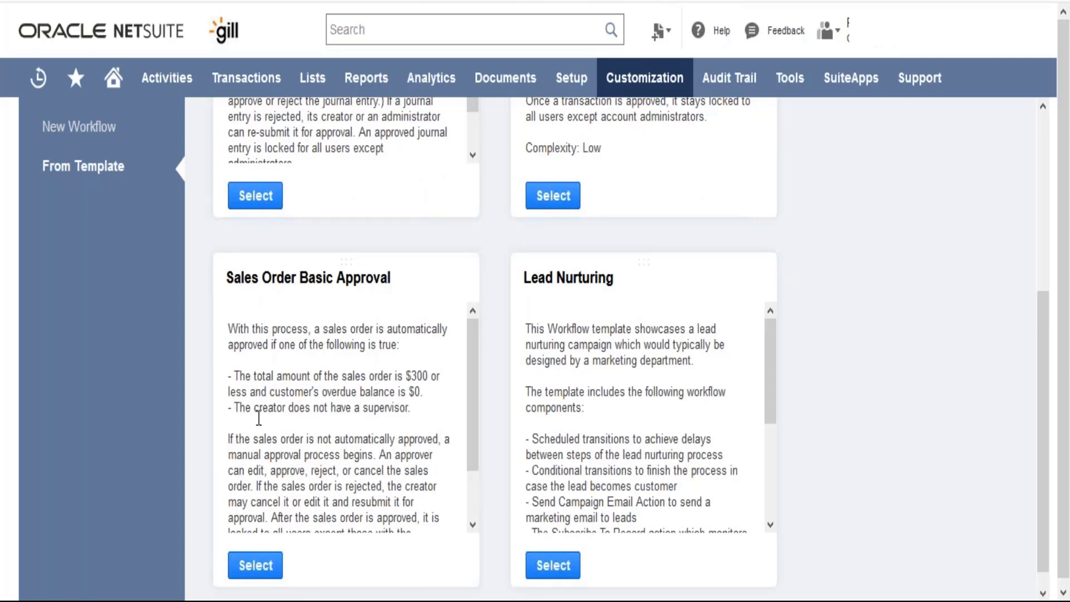
{"action": "left_click", "coordinate": [255, 566]}
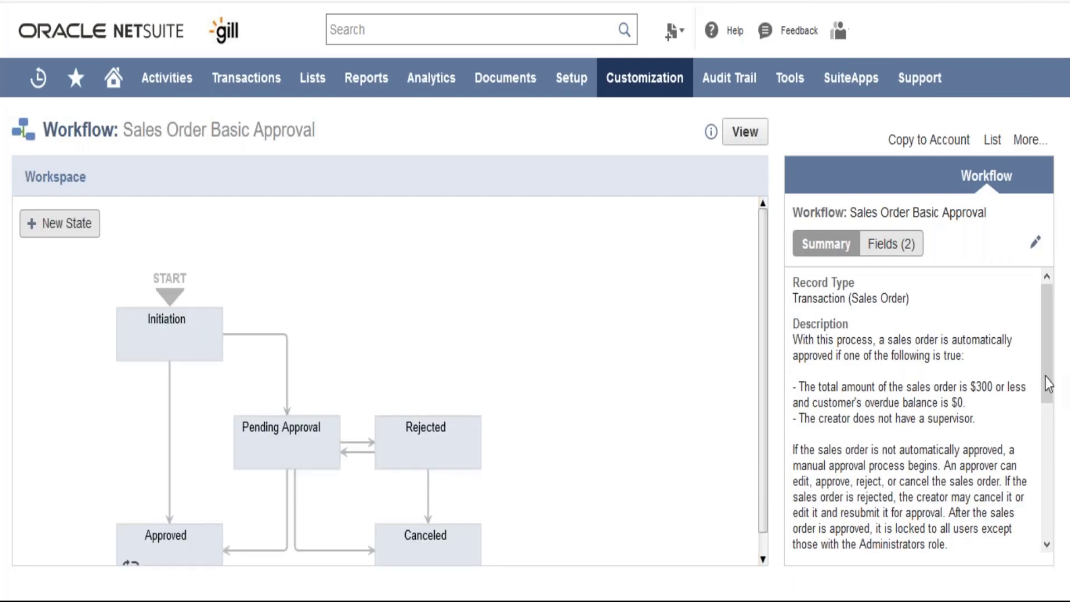
- Review the workflow's description and diagram, including the Initiation state and its transitions to Pending Approval and Approved
{"action": "left_click_drag", "start_coordinate": [1046, 344], "coordinate": [1047, 367]}
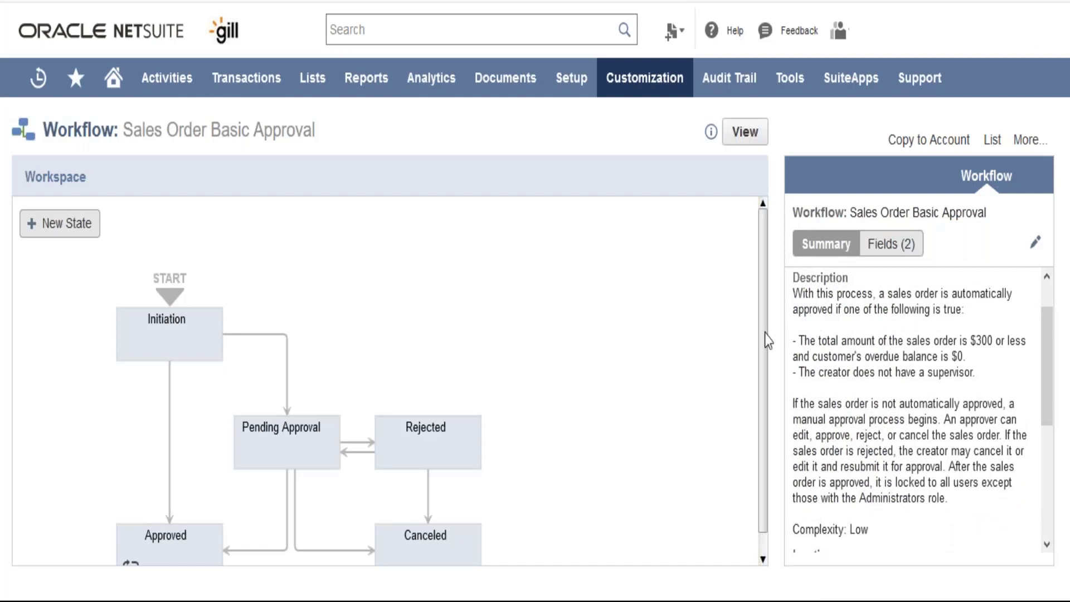
{"action": "left_click_drag", "start_coordinate": [765, 333], "coordinate": [767, 372]}
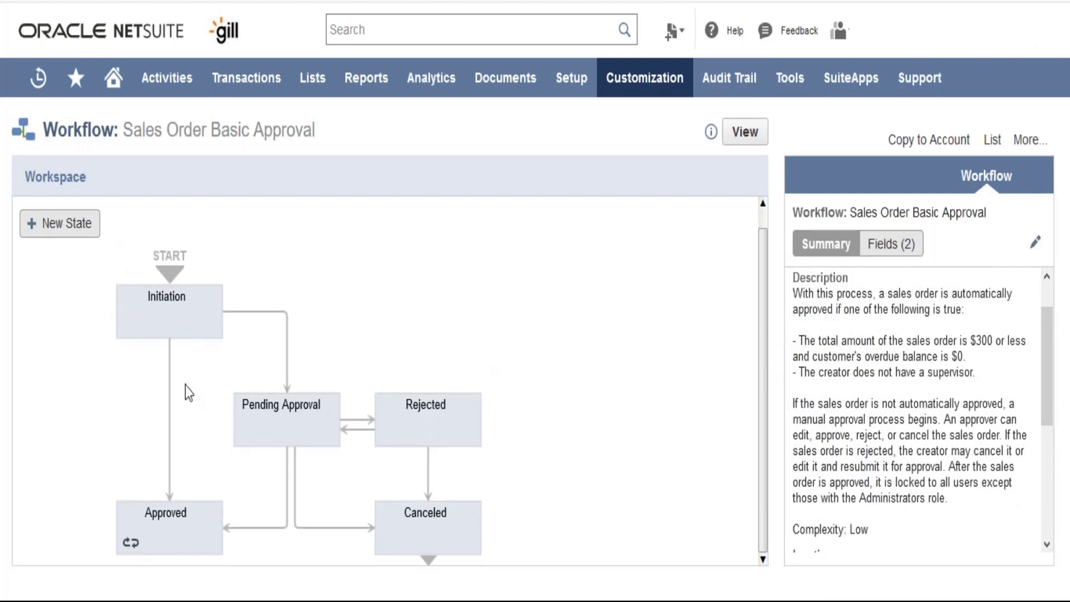
{"action": "left_click", "coordinate": [158, 331]}
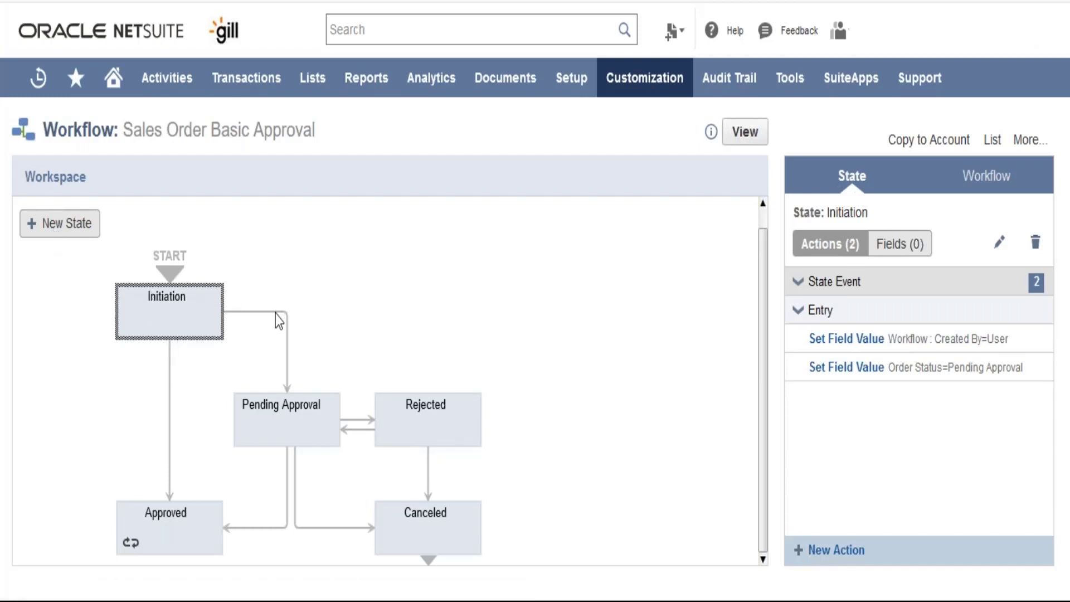
{"action": "left_click", "coordinate": [286, 367]}
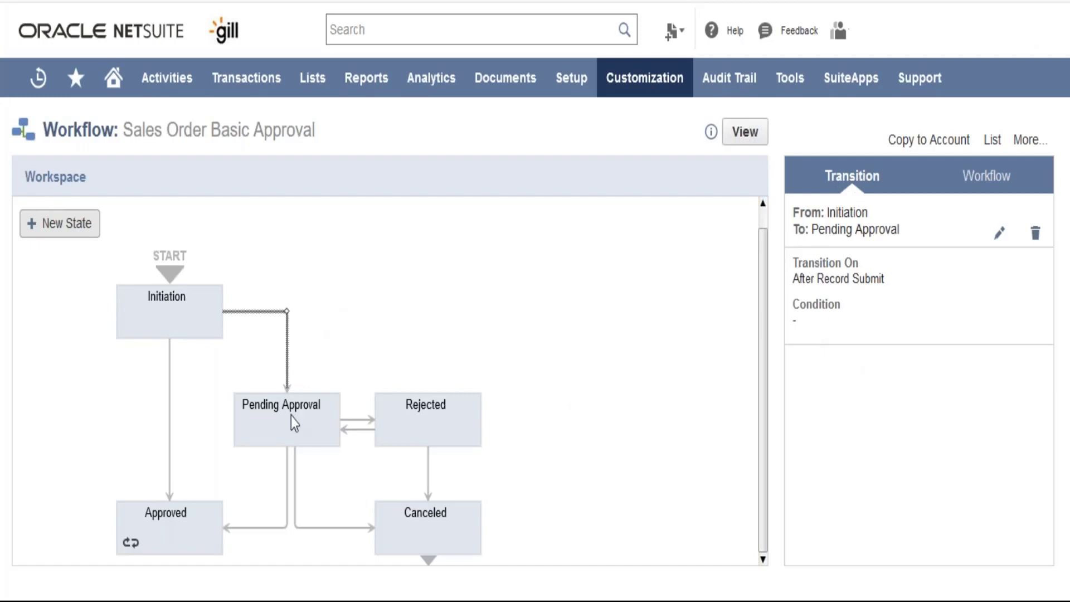
{"action": "left_click", "coordinate": [169, 399]}
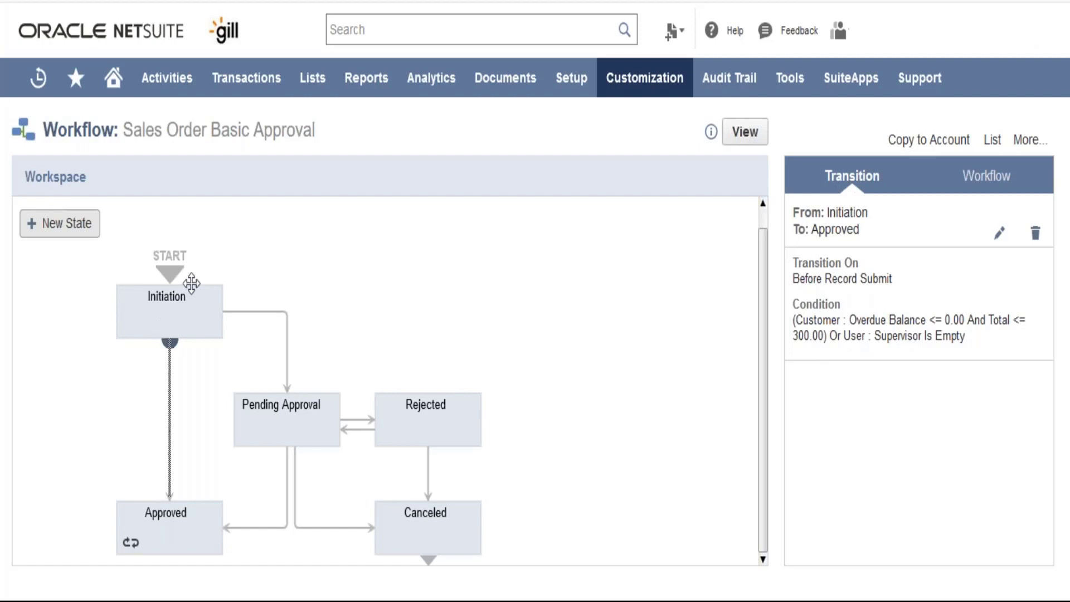
- Examine the Set Field Value actions that run on entry to the Initiation state
{"action": "left_click", "coordinate": [187, 308]}
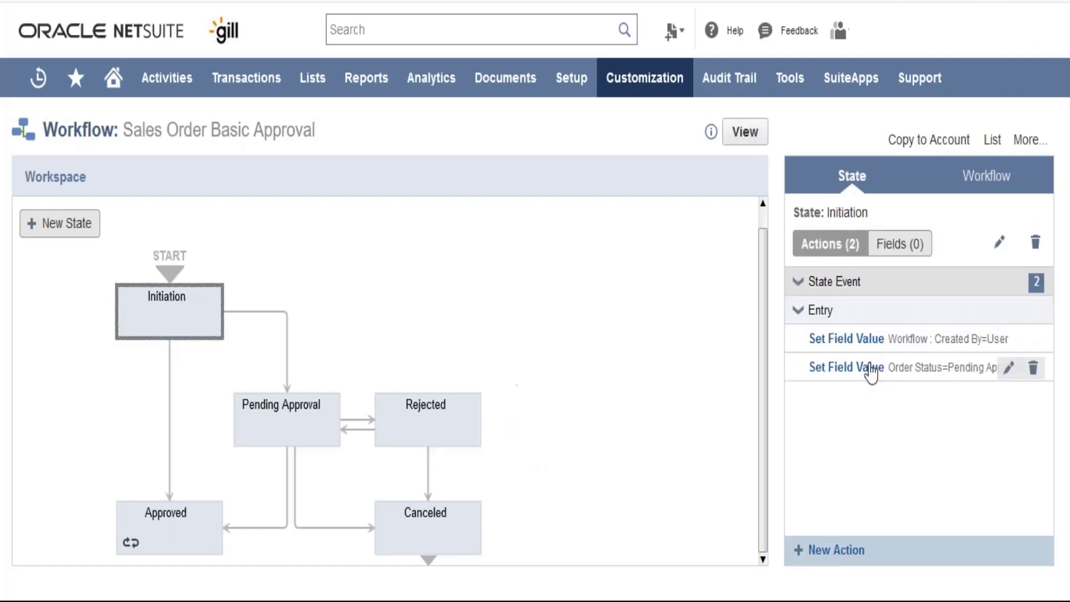
{"action": "mouse_move", "coordinate": [867, 351]}
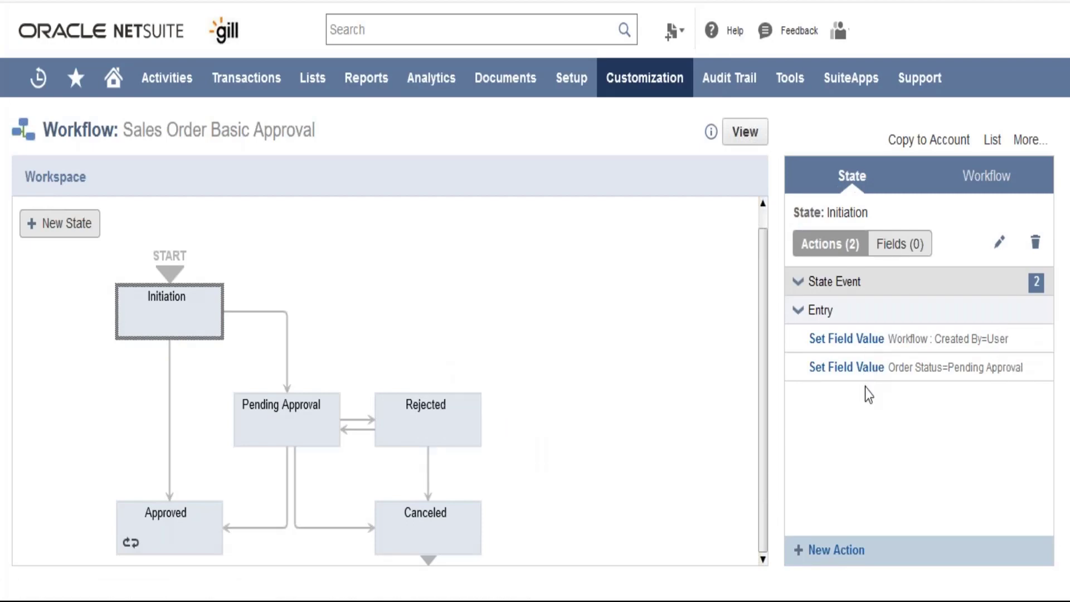
{"action": "mouse_move", "coordinate": [865, 384]}
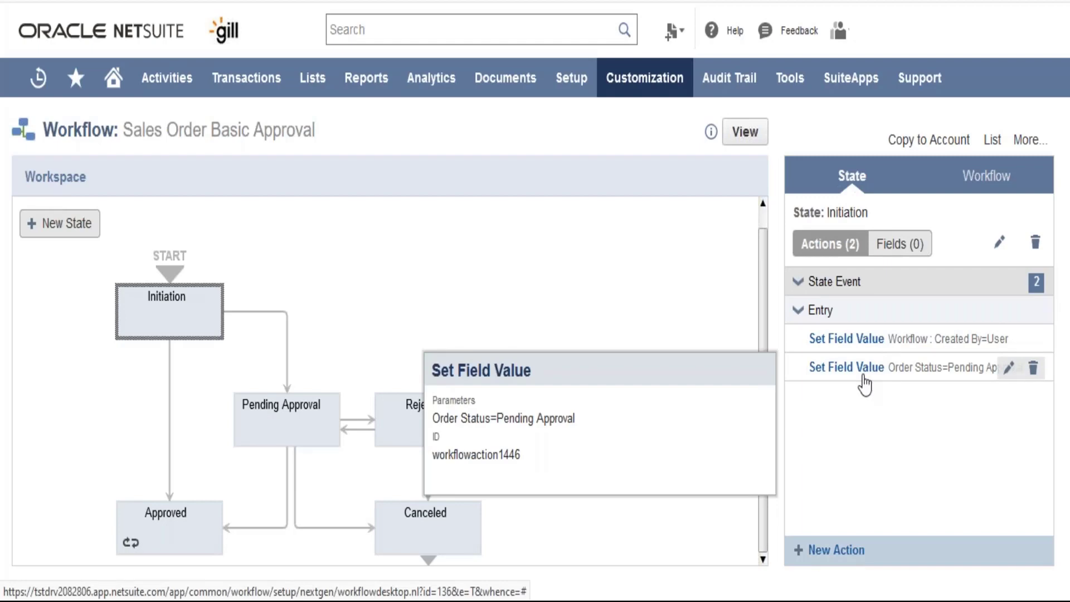
{"action": "left_click", "coordinate": [799, 282]}
{"action": "left_click", "coordinate": [806, 289]}
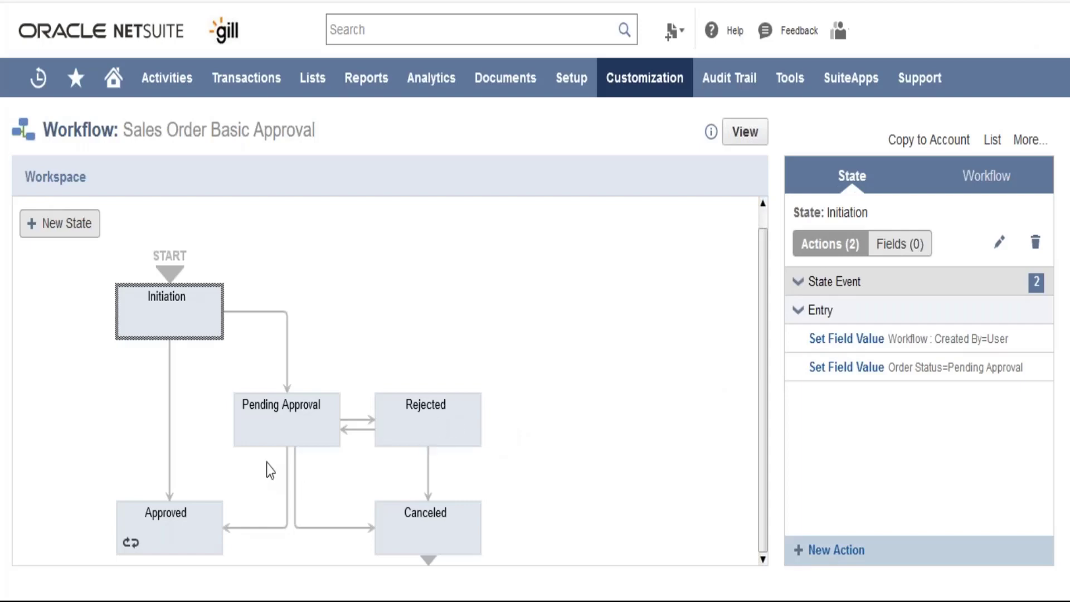
- Examine the entry and record load actions of the Pending Approval state, including its added and removed buttons
{"action": "left_click", "coordinate": [291, 427]}
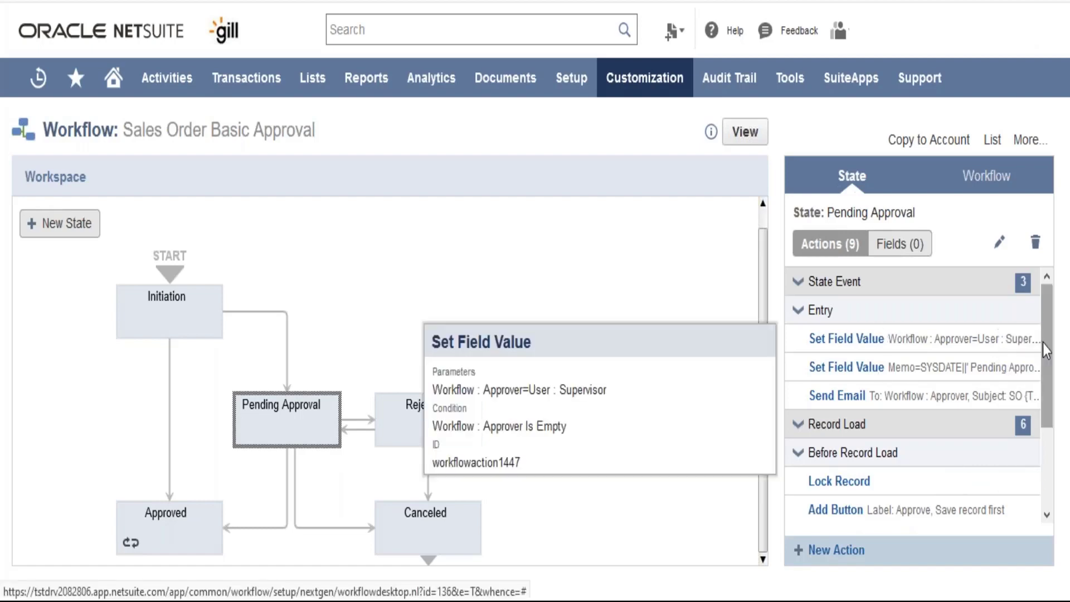
{"action": "scroll", "coordinate": [1048, 352], "scroll_direction": "down", "scroll_amount": 3}
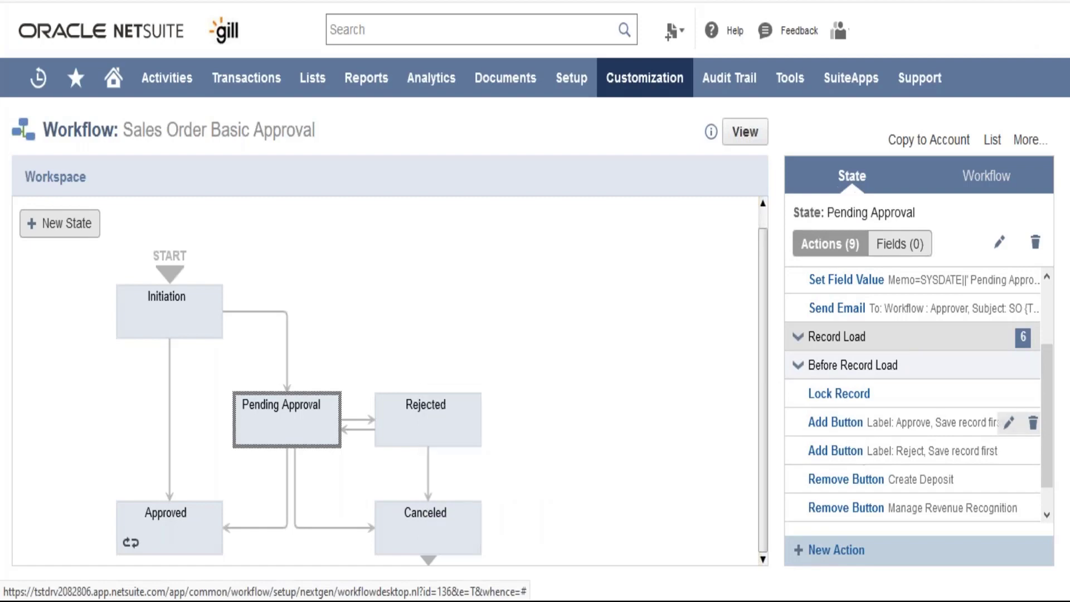
{"action": "mouse_move", "coordinate": [861, 430]}
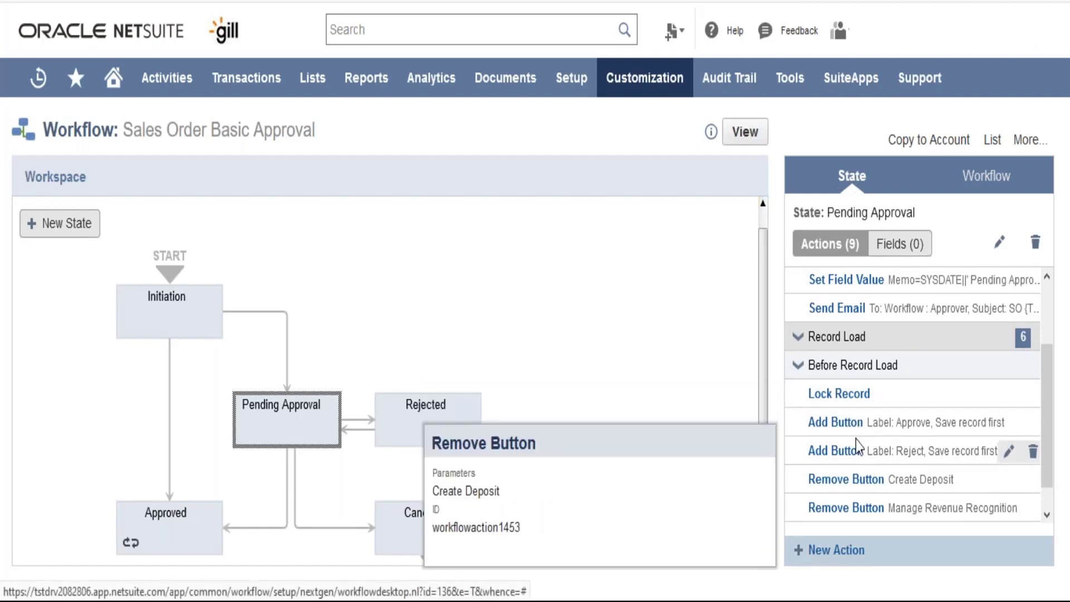
{"action": "mouse_move", "coordinate": [859, 450]}
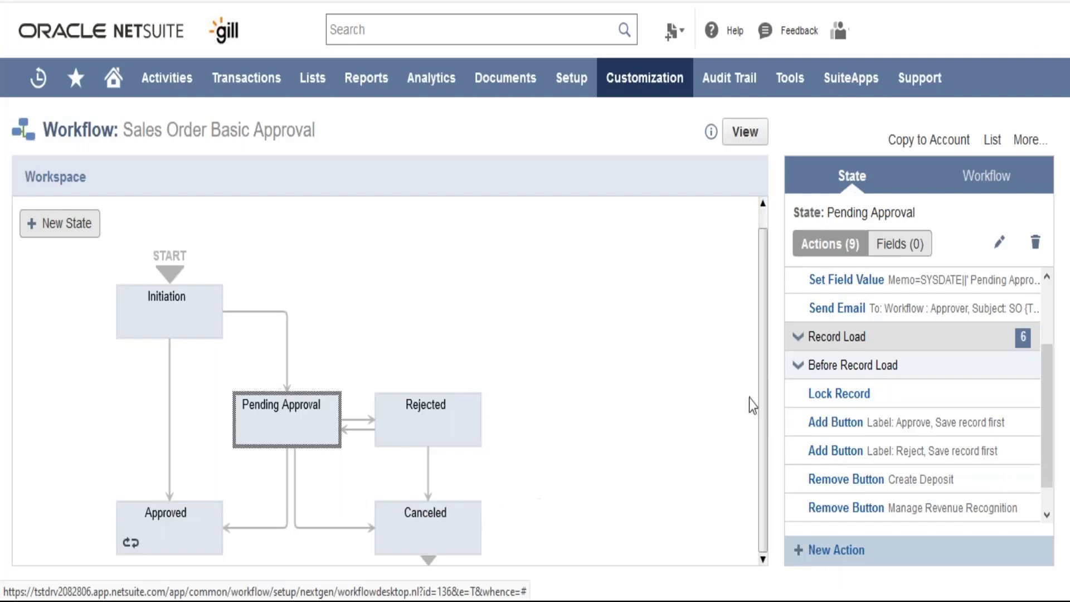
- Open a blank form for creating a new workflow
{"action": "mouse_move", "coordinate": [659, 71]}
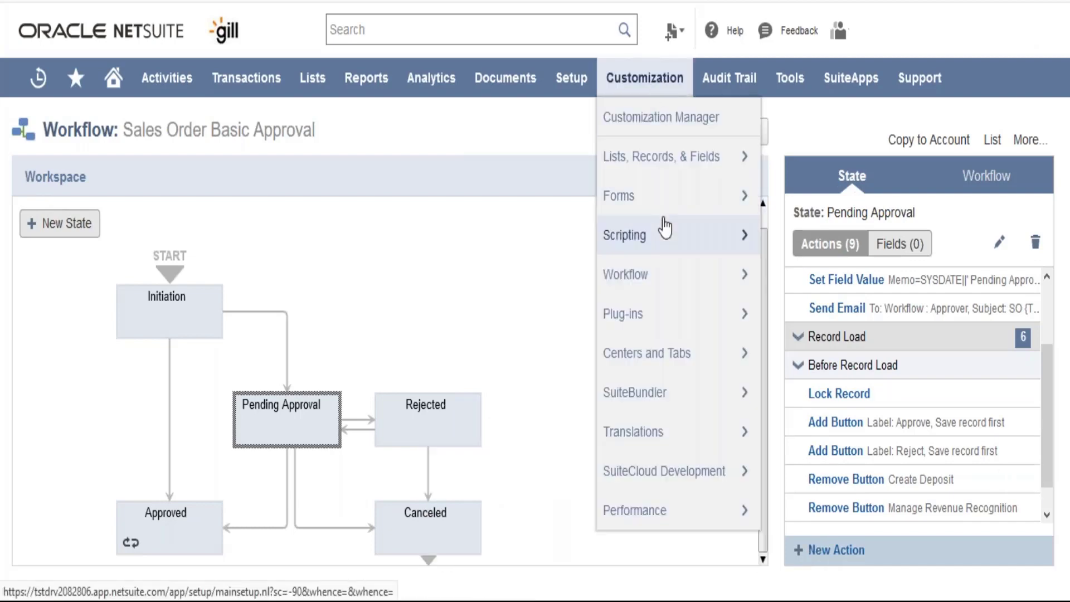
{"action": "mouse_move", "coordinate": [682, 278]}
{"action": "mouse_move", "coordinate": [825, 277]}
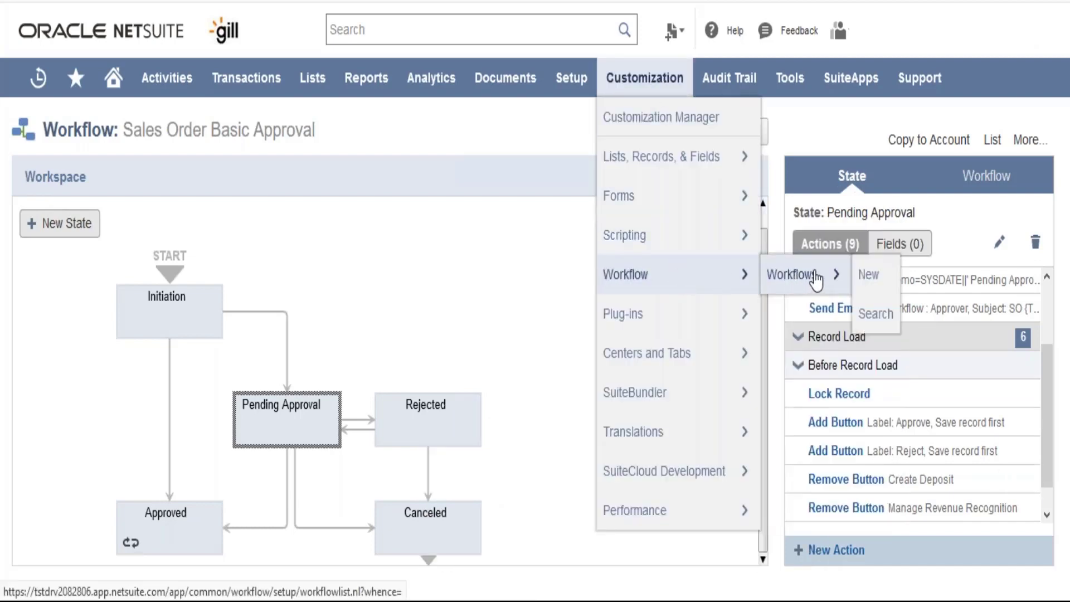
{"action": "left_click", "coordinate": [870, 276]}
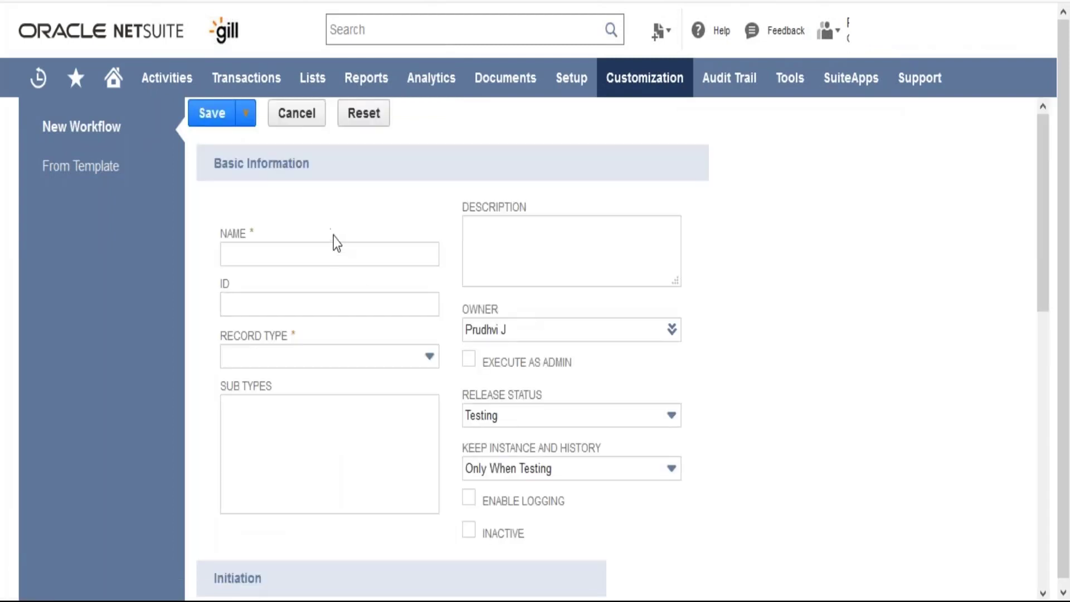
- Name the new workflow "Test Approval WorkFlow"
{"action": "left_click", "coordinate": [343, 257]}
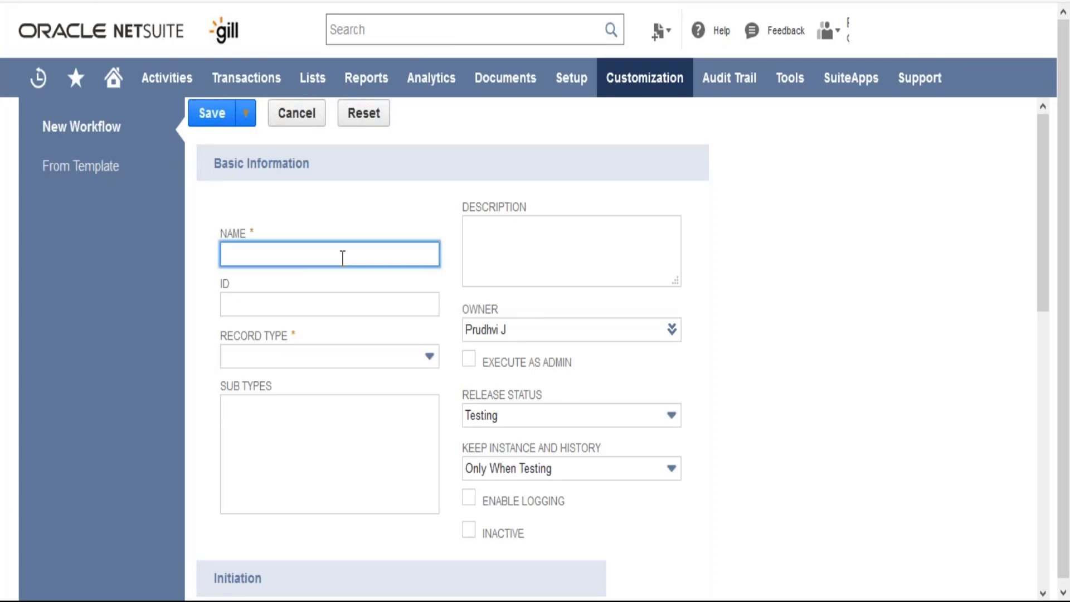
{"action": "type", "text": "Test "}
{"action": "type", "text": "Wp"}
{"action": "key", "text": "BackSpace"}
{"action": "type", "text": "orkFlow"}
{"action": "key", "text": "Left"}
{"action": "key", "text": "Left"}
{"action": "key", "text": "Left"}
{"action": "key", "text": "Left"}
{"action": "key", "text": "Left"}
{"action": "key", "text": "Left"}
{"action": "key", "text": "Left"}
{"action": "key", "text": "Left"}
{"action": "key", "text": "Left"}
{"action": "key", "text": "Right"}
{"action": "type", "text": "S"}
{"action": "key", "text": "BackSpace"}
{"action": "type", "text": "Approval"}
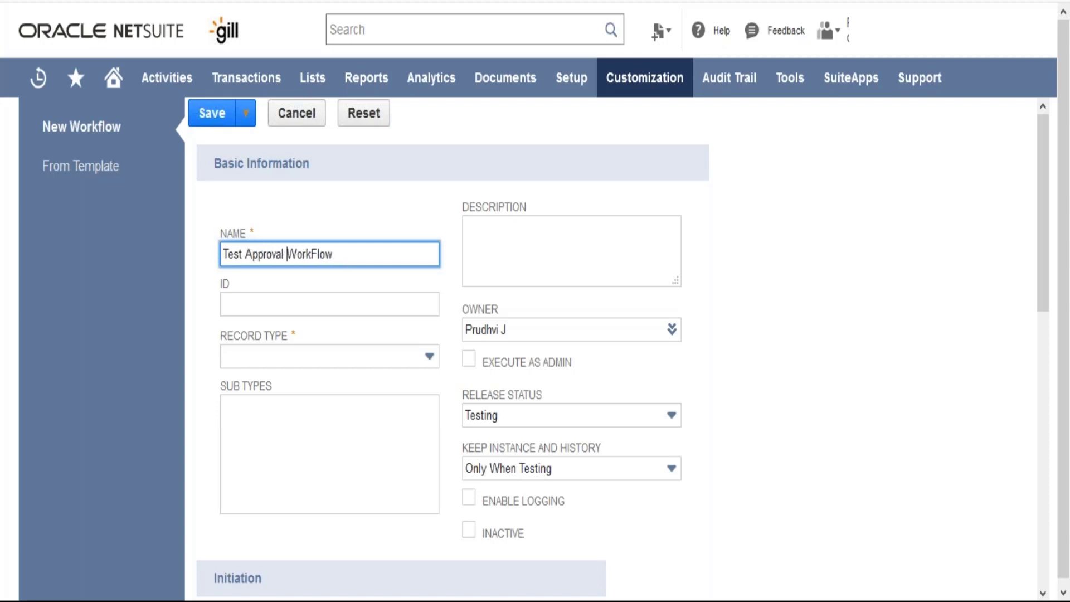
- Set the new workflow's record type to Transaction
{"action": "left_click", "coordinate": [357, 357]}
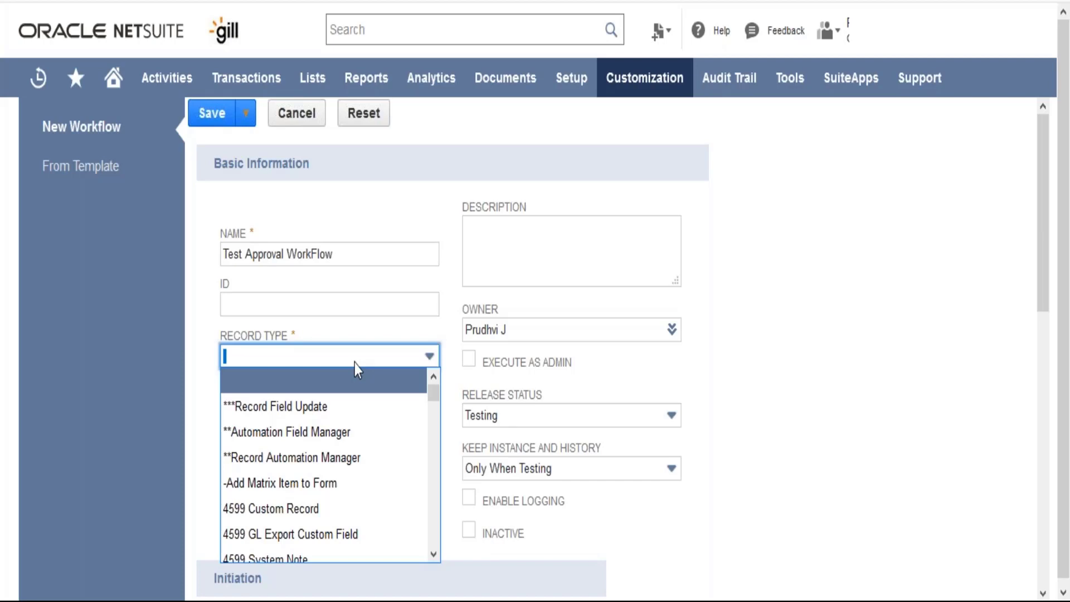
{"action": "type", "text": "TAF Job"}
{"action": "key", "text": "Down"}
{"action": "key", "text": "Down"}
{"action": "key", "text": "Down"}
{"action": "key", "text": "Down"}
{"action": "key", "text": "Down"}
{"action": "key", "text": "Down"}
{"action": "key", "text": "Down"}
{"action": "key", "text": "Down"}
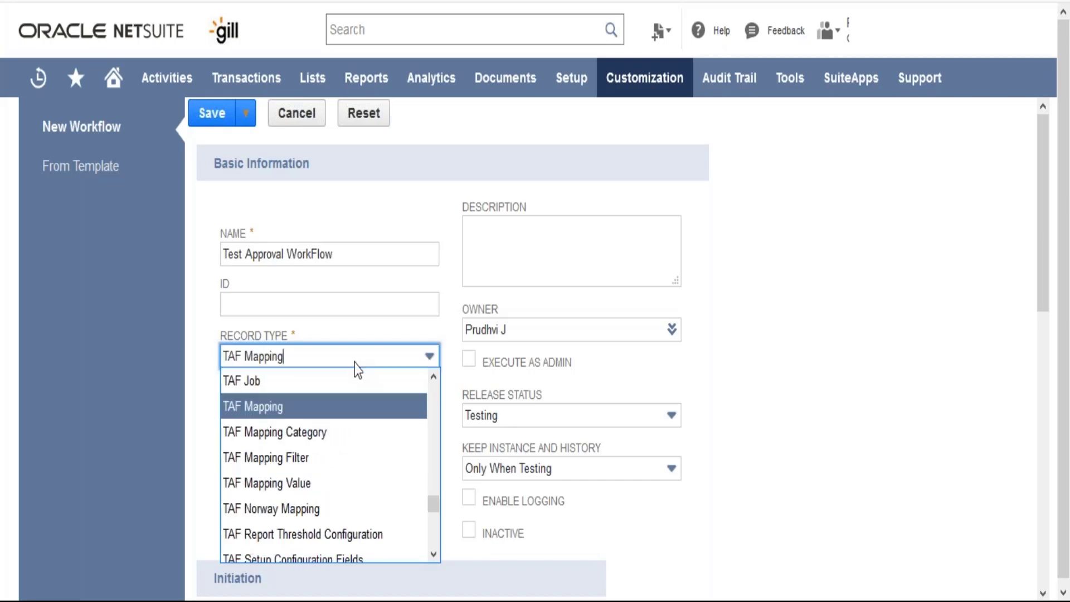
{"action": "key", "text": "Down"}
{"action": "key", "text": "Down"}
{"action": "key", "text": "Down"}
{"action": "key", "text": "Down"}
{"action": "key", "text": "Down"}
{"action": "key", "text": "Down"}
{"action": "key", "text": "Down"}
{"action": "key", "text": "Down"}
{"action": "key", "text": "Down"}
{"action": "key", "text": "Down"}
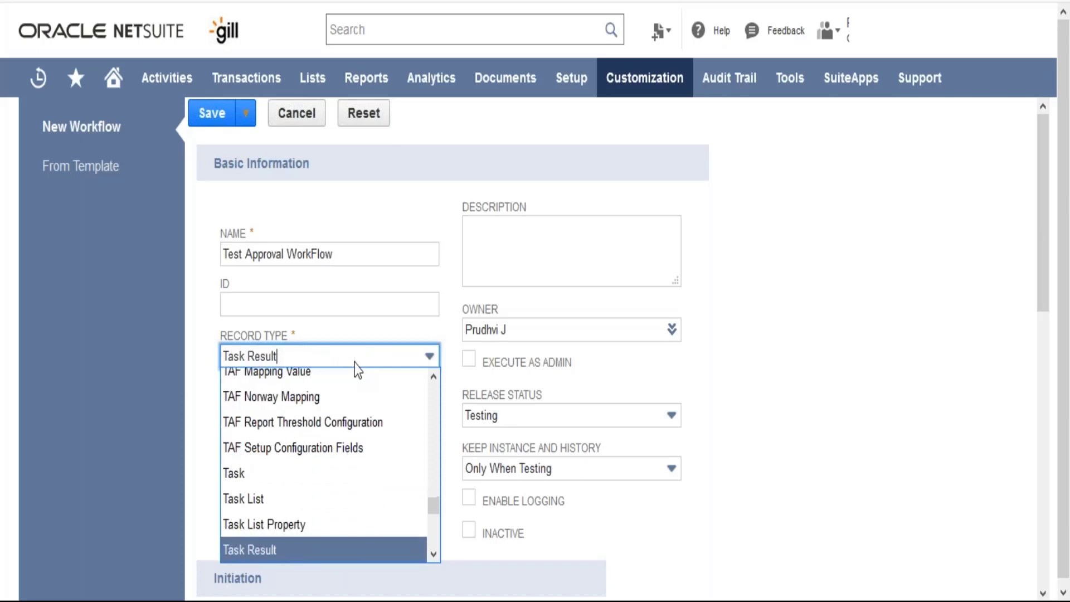
{"action": "key", "text": "Down"}
{"action": "key", "text": "Down"}
{"action": "key", "text": "Down"}
{"action": "key", "text": "Down"}
{"action": "key", "text": "Down"}
{"action": "key", "text": "Down"}
{"action": "key", "text": "Down"}
{"action": "key", "text": "Down"}
{"action": "key", "text": "Down"}
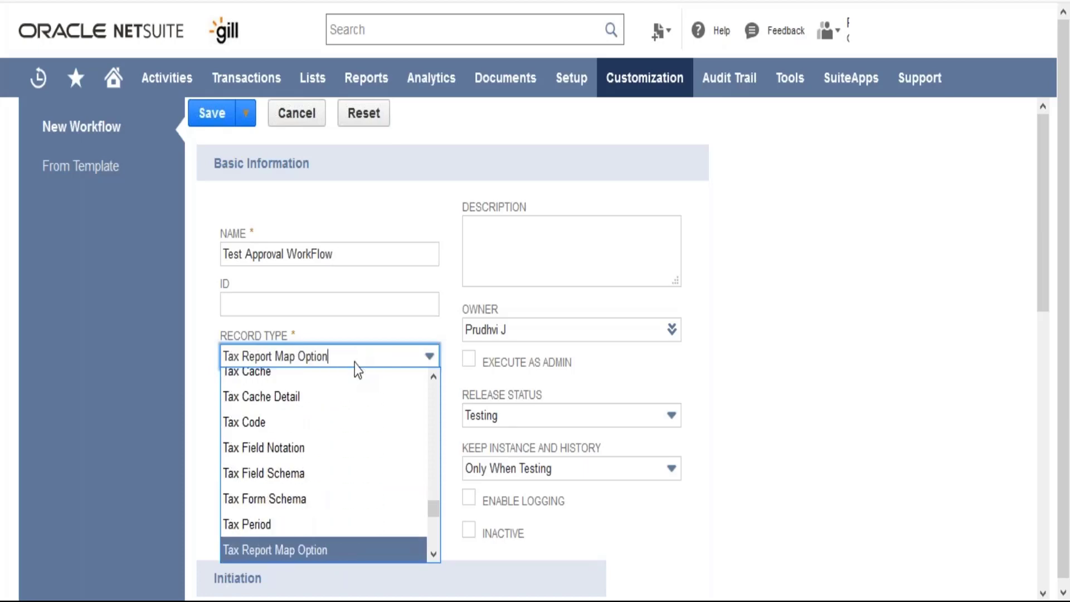
{"action": "key", "text": "Down"}
{"action": "key", "text": "Down"}
{"action": "key", "text": "Down"}
{"action": "key", "text": "Down"}
{"action": "key", "text": "Down"}
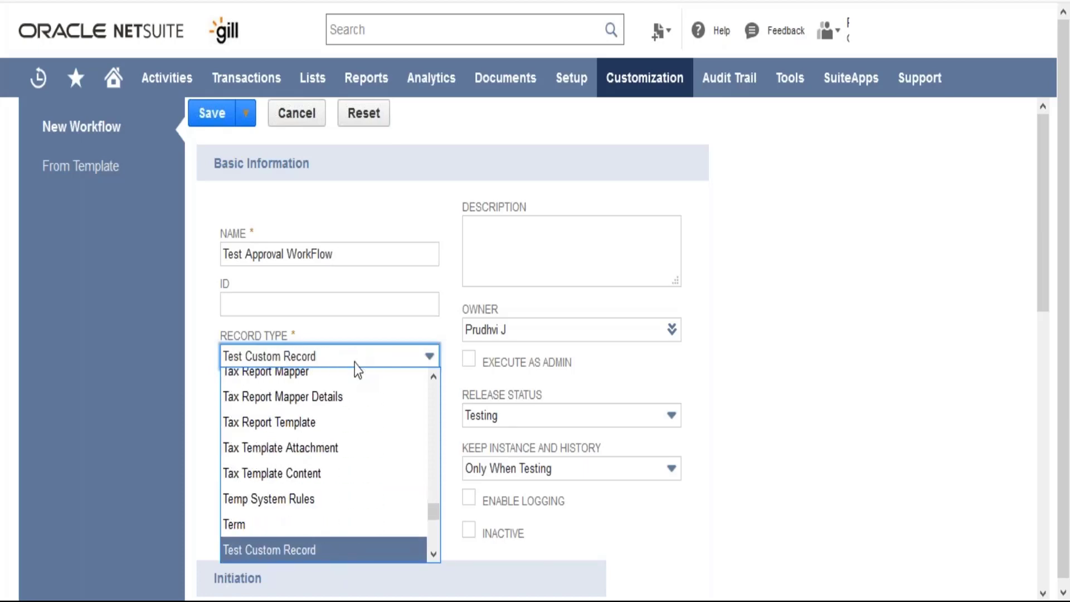
{"action": "key", "text": "Down"}
{"action": "key", "text": "Down"}
{"action": "key", "text": "Down"}
{"action": "key", "text": "Down"}
{"action": "key", "text": "Down"}
{"action": "key", "text": "Down"}
{"action": "key", "text": "Down"}
{"action": "key", "text": "Down"}
{"action": "key", "text": "Down"}
{"action": "key", "text": "Down"}
{"action": "key", "text": "Down"}
{"action": "key", "text": "Down"}
{"action": "key", "text": "Down"}
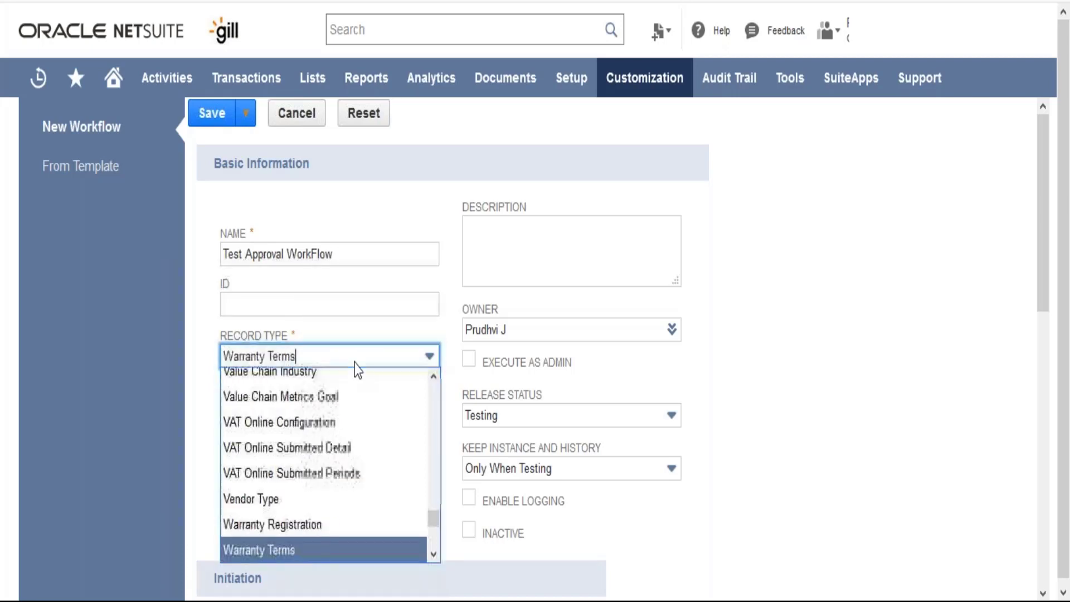
{"action": "key", "text": "Up"}
{"action": "key", "text": "Up"}
{"action": "key", "text": "Up"}
{"action": "key", "text": "Up"}
{"action": "key", "text": "Up"}
{"action": "key", "text": "Up"}
{"action": "key", "text": "Up"}
{"action": "key", "text": "Up"}
{"action": "key", "text": "Up"}
{"action": "key", "text": "Up"}
{"action": "key", "text": "Up"}
{"action": "key", "text": "Up"}
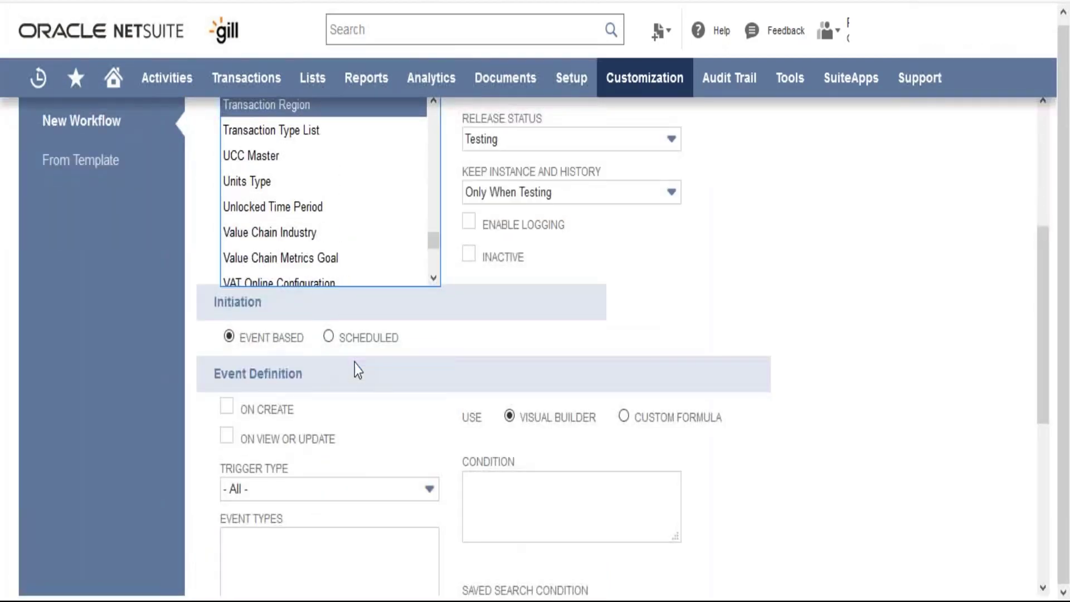
{"action": "key", "text": "Up"}
{"action": "left_click", "coordinate": [356, 364]}
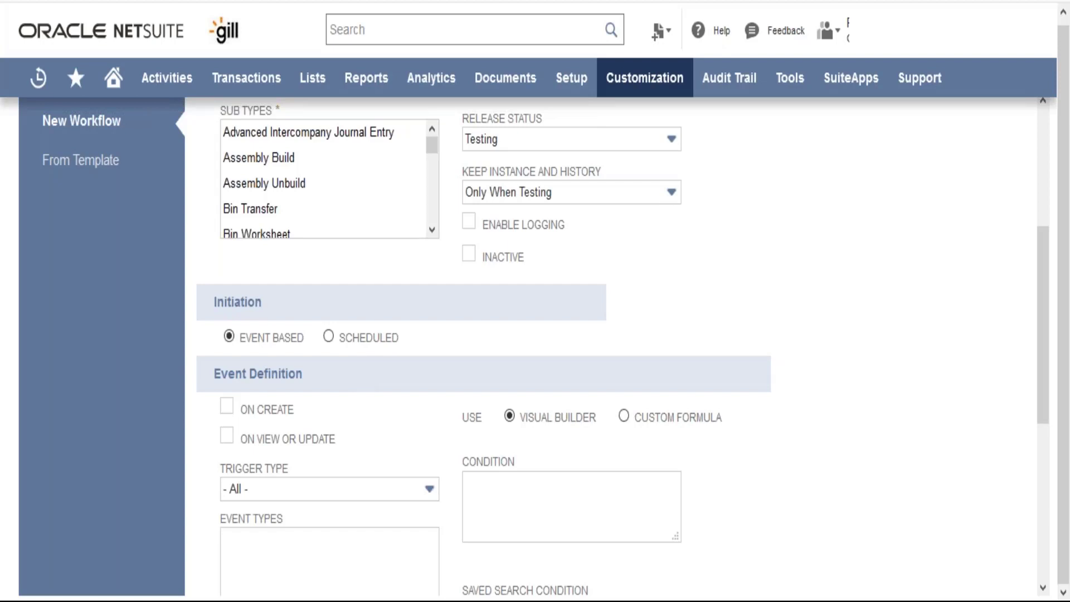
- Confirm Transaction as the record type and select Purchase Order as the workflow's sub type
{"action": "left_click_drag", "start_coordinate": [1041, 364], "coordinate": [1041, 284]}
{"action": "left_click", "coordinate": [376, 255]}
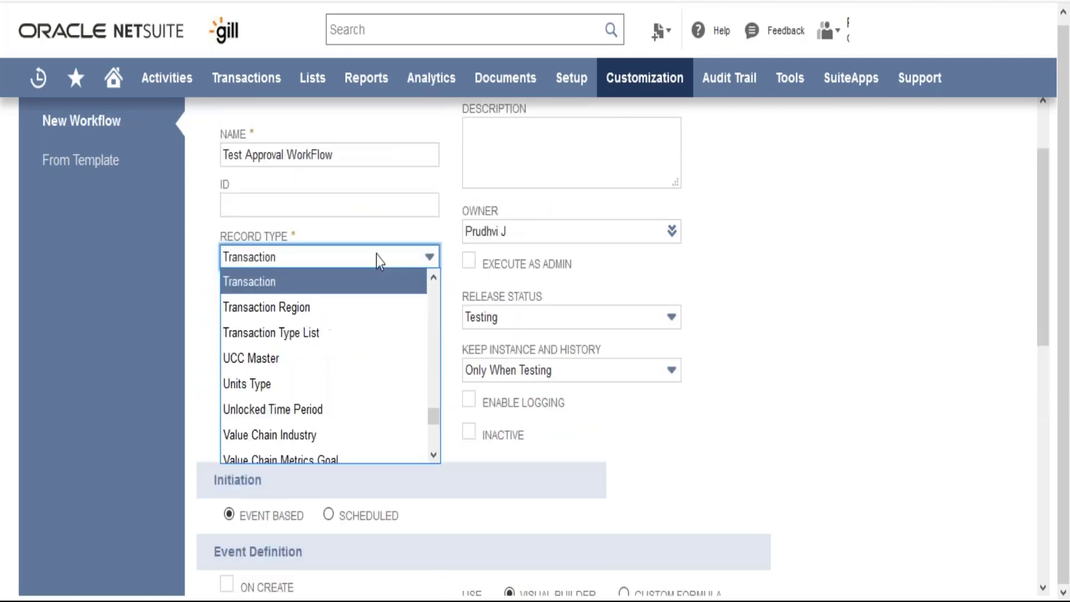
{"action": "left_click", "coordinate": [366, 289]}
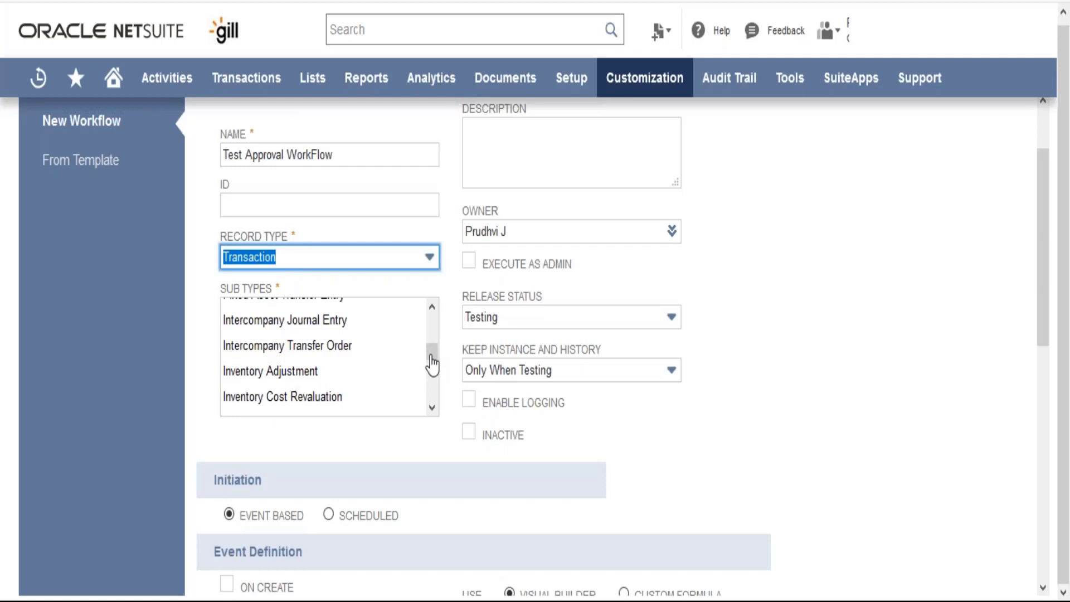
{"action": "left_click_drag", "start_coordinate": [432, 365], "coordinate": [432, 373]}
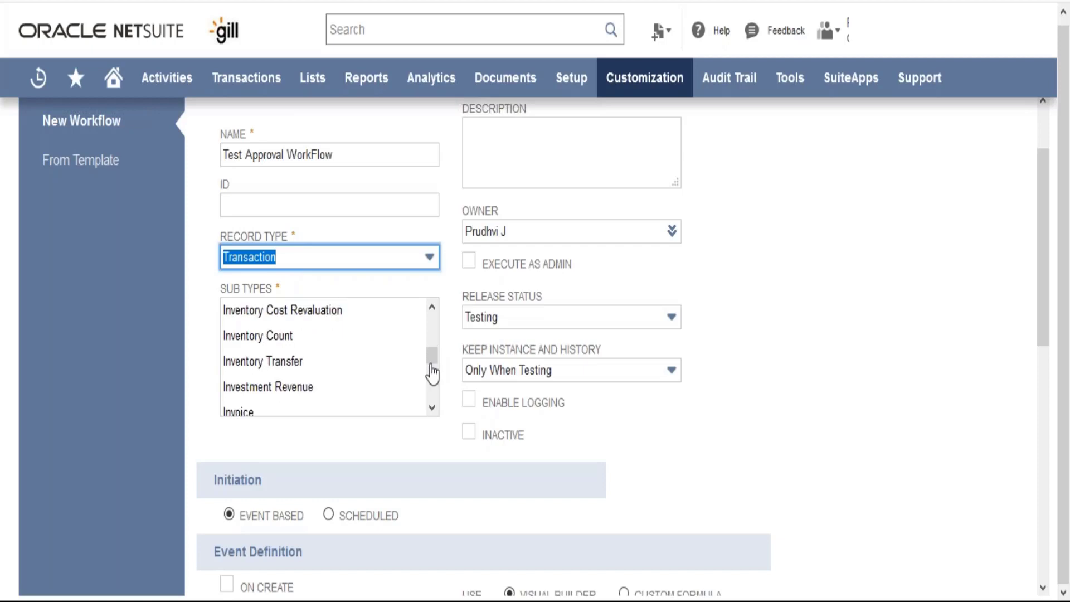
{"action": "mouse_move", "coordinate": [432, 373]}
{"action": "left_mouse_down"}
{"action": "mouse_move", "coordinate": [433, 393]}
{"action": "mouse_move", "coordinate": [438, 334]}
{"action": "mouse_move", "coordinate": [436, 376]}
{"action": "mouse_move", "coordinate": [434, 367]}
{"action": "left_mouse_up"}
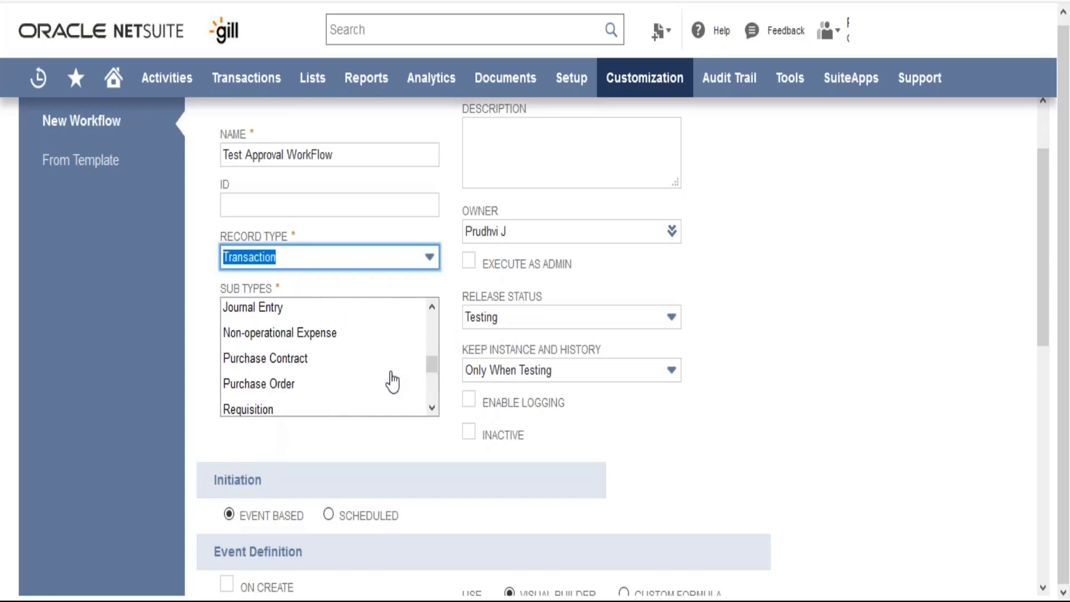
{"action": "left_click", "coordinate": [344, 383]}
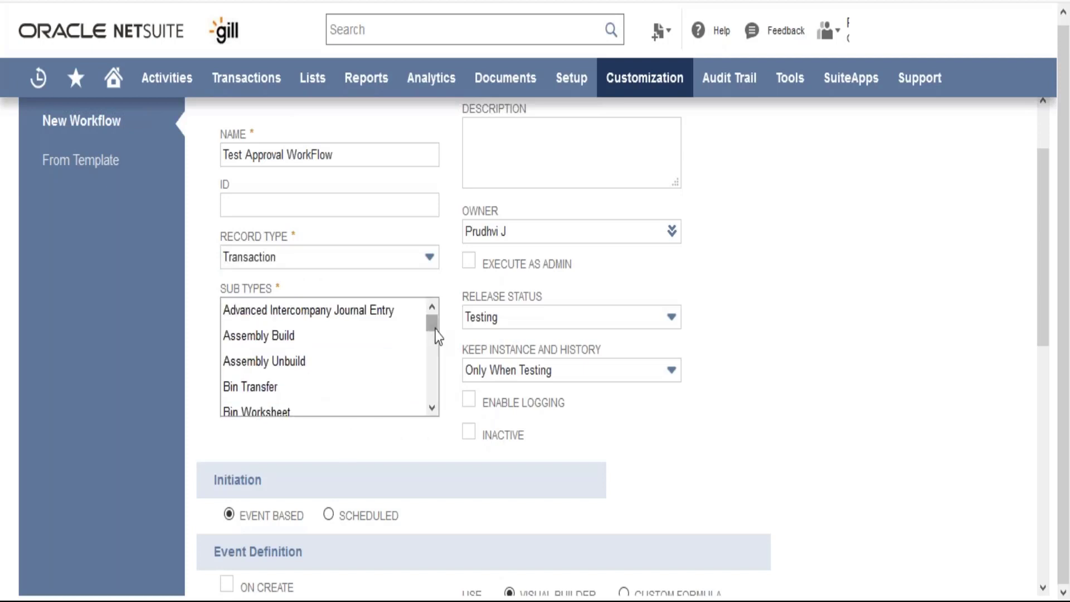
{"action": "left_click_drag", "start_coordinate": [435, 328], "coordinate": [437, 375]}
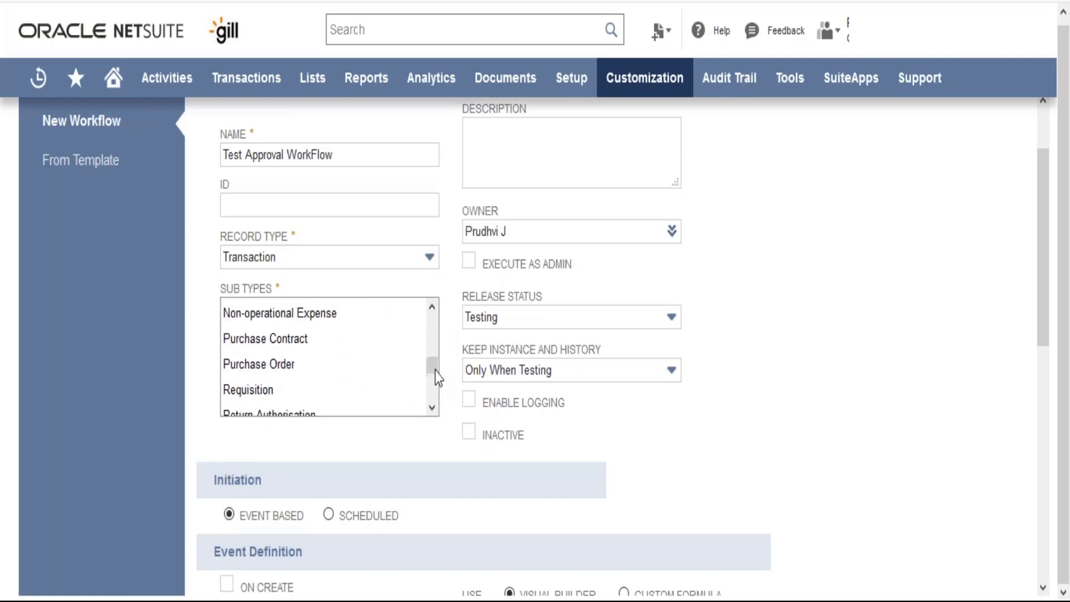
{"action": "left_click", "coordinate": [287, 368]}
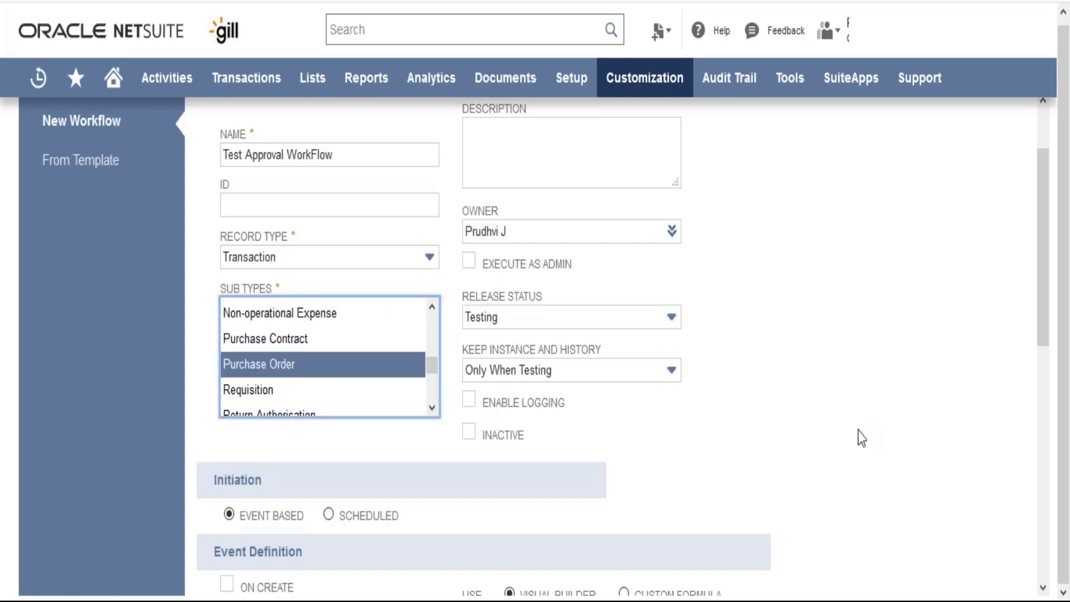
- Review the release status options and set the workflow to execute as admin
{"action": "scroll", "coordinate": [1047, 285], "scroll_direction": "up", "scroll_amount": 2}
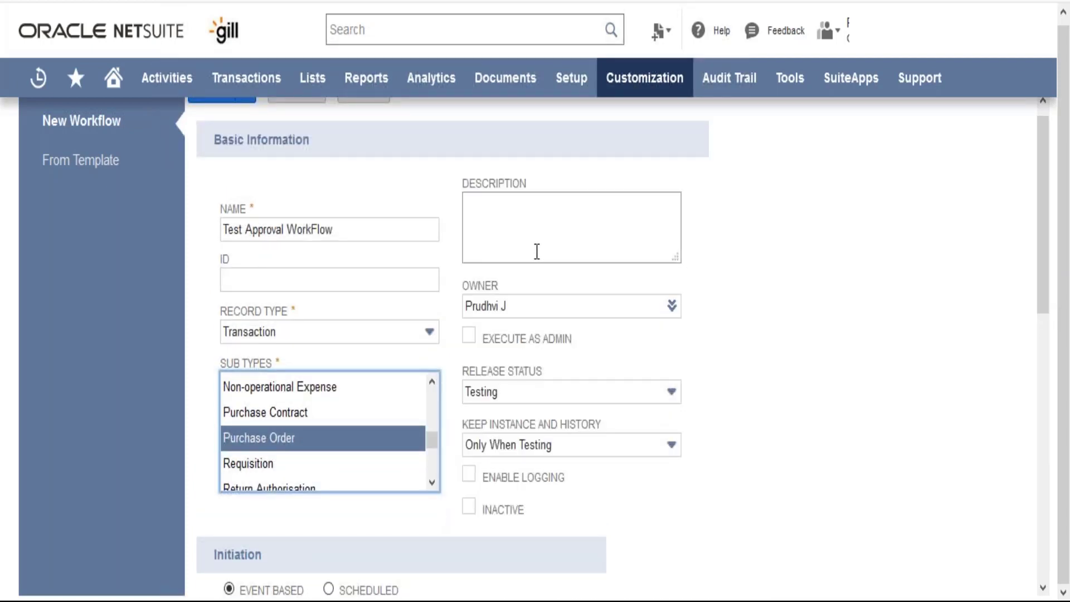
{"action": "left_click", "coordinate": [527, 390]}
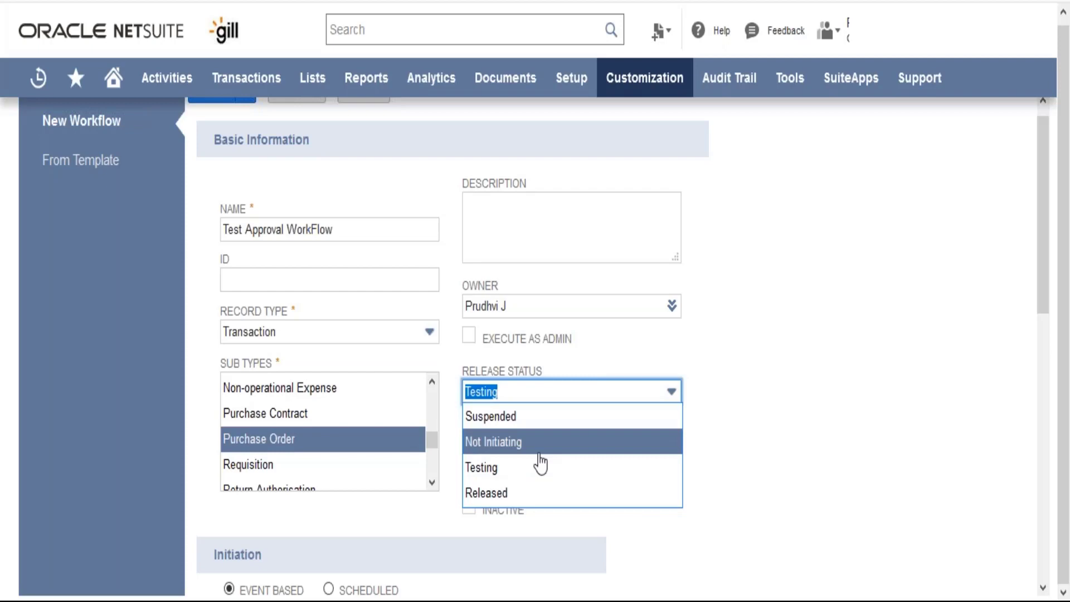
{"action": "left_click", "coordinate": [450, 372]}
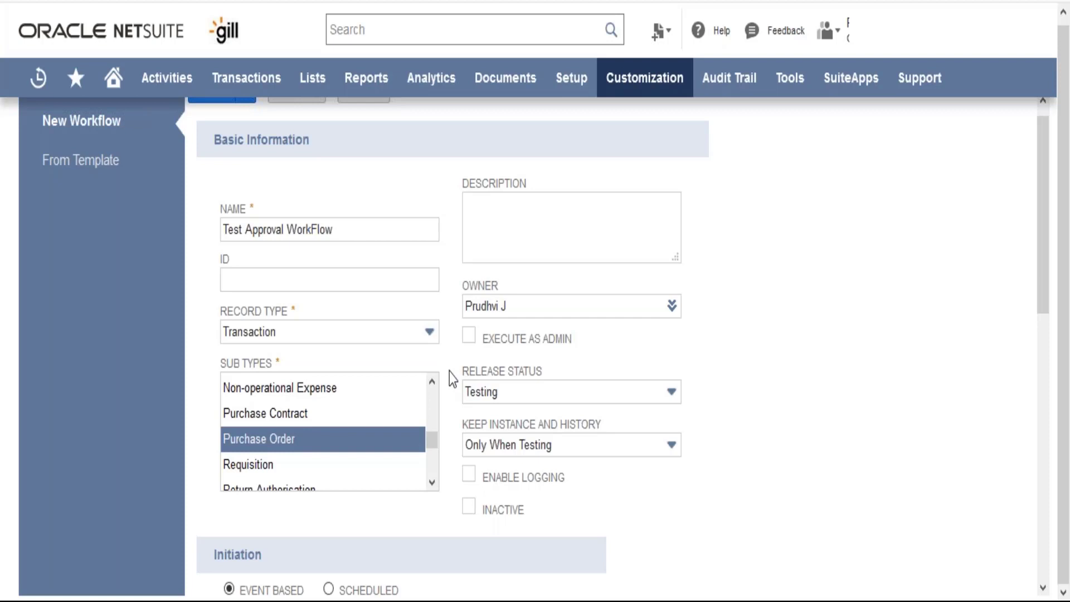
{"action": "left_click", "coordinate": [469, 337]}
- Review the available options for keeping the workflow's instance and history
{"action": "scroll", "coordinate": [807, 444], "scroll_direction": "down", "scroll_amount": 1}
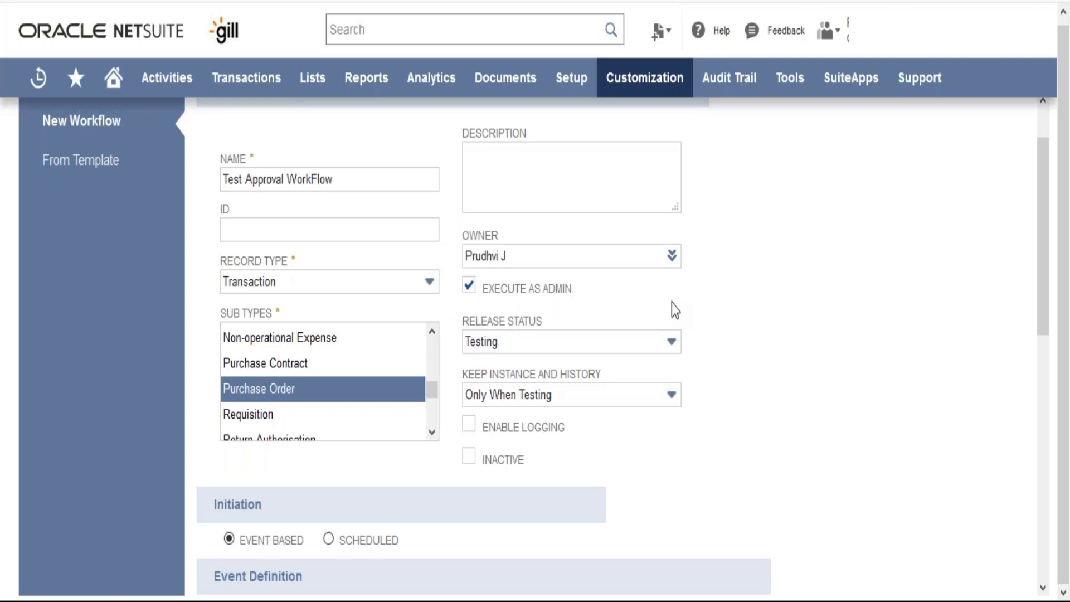
{"action": "scroll", "coordinate": [672, 302], "scroll_direction": "down", "scroll_amount": 2}
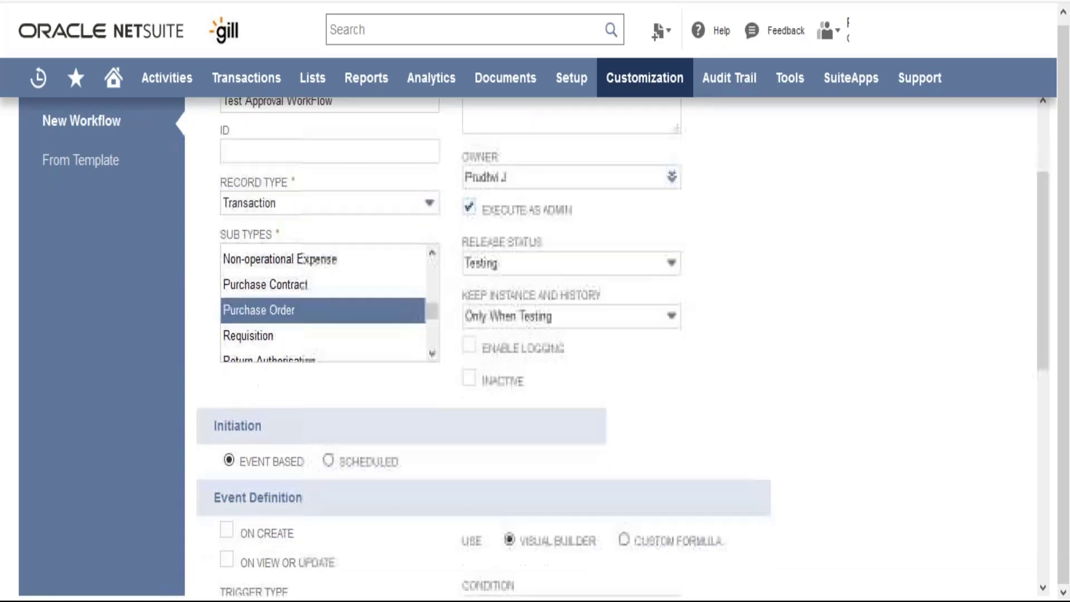
{"action": "scroll", "coordinate": [607, 245], "scroll_direction": "down", "scroll_amount": 1}
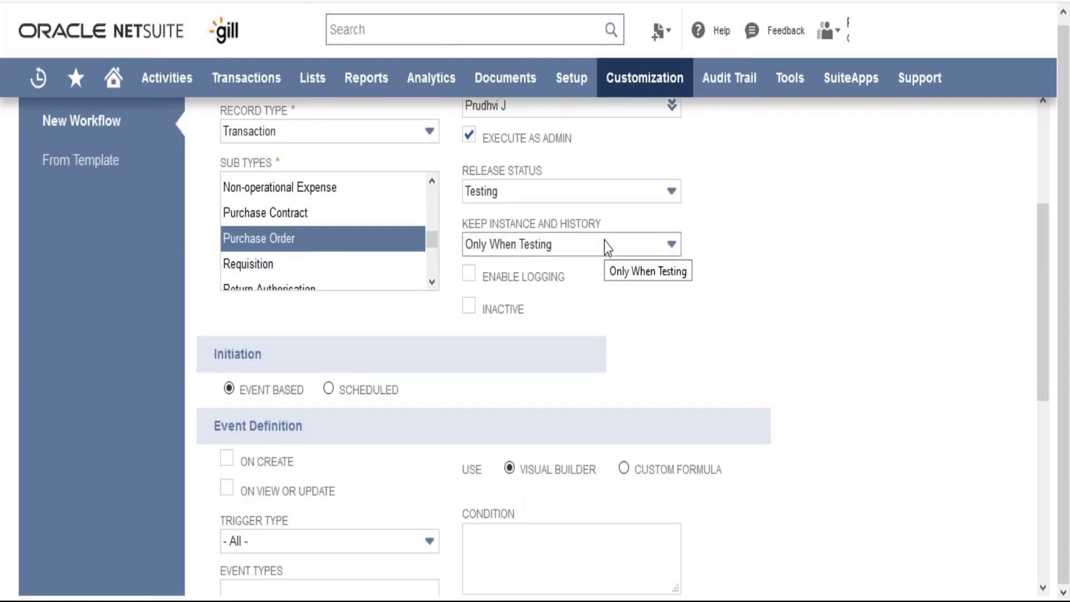
{"action": "left_click", "coordinate": [599, 246]}
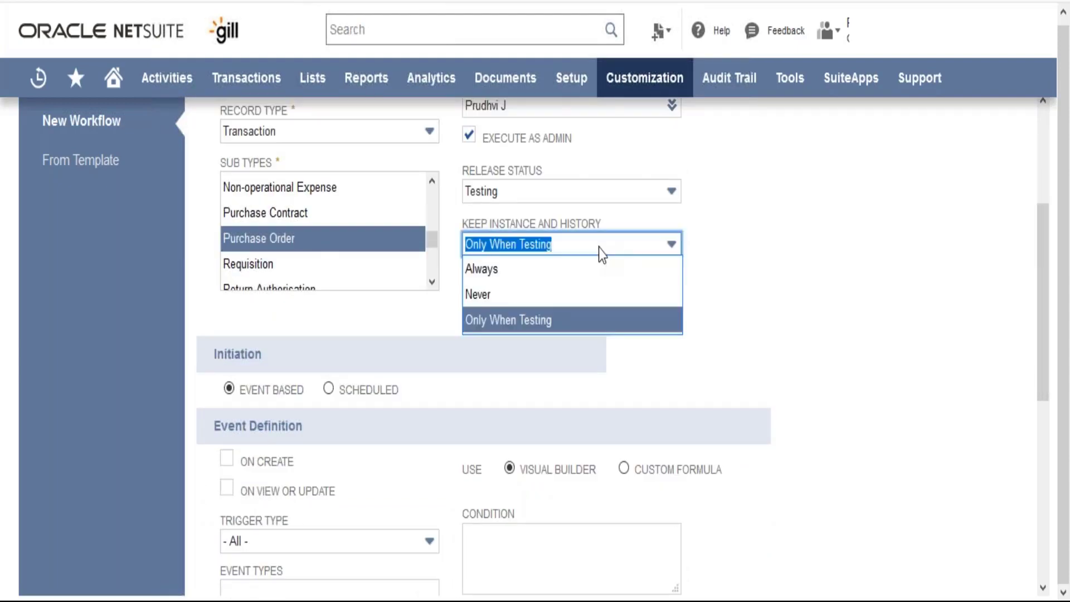
{"action": "left_click", "coordinate": [784, 296]}
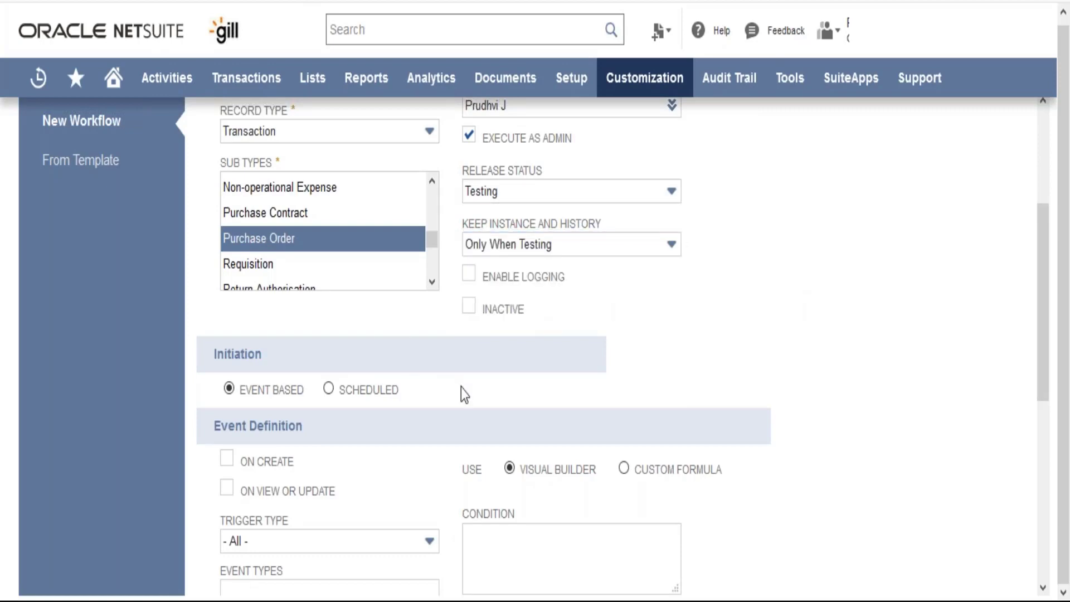
- Preview the Scheduled initiation settings and switch the initiation back to Event Based
{"action": "scroll", "coordinate": [461, 391], "scroll_direction": "down", "scroll_amount": 4}
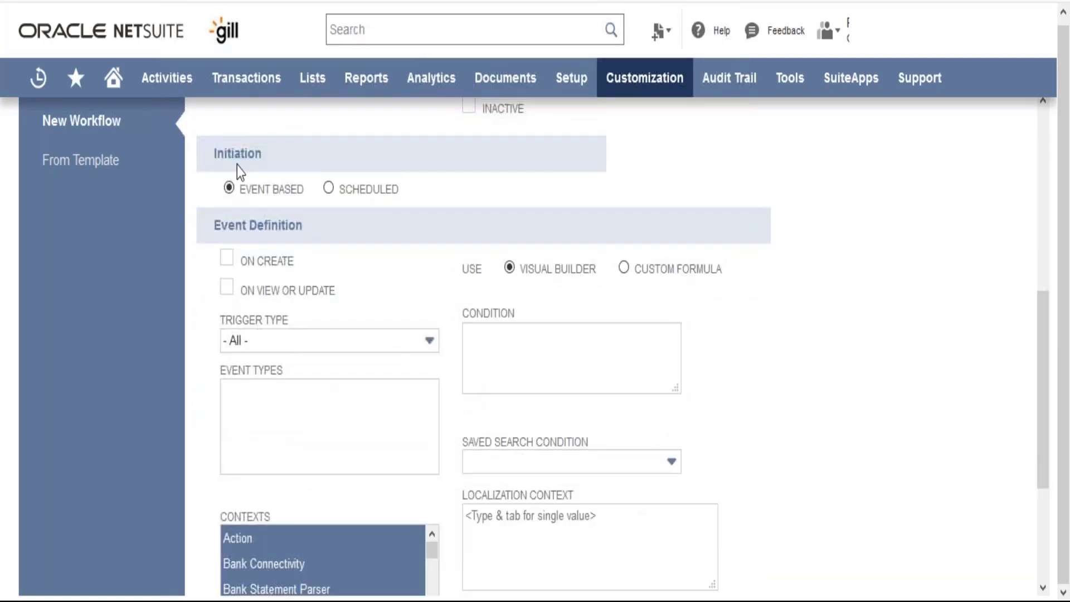
{"action": "left_click", "coordinate": [330, 191]}
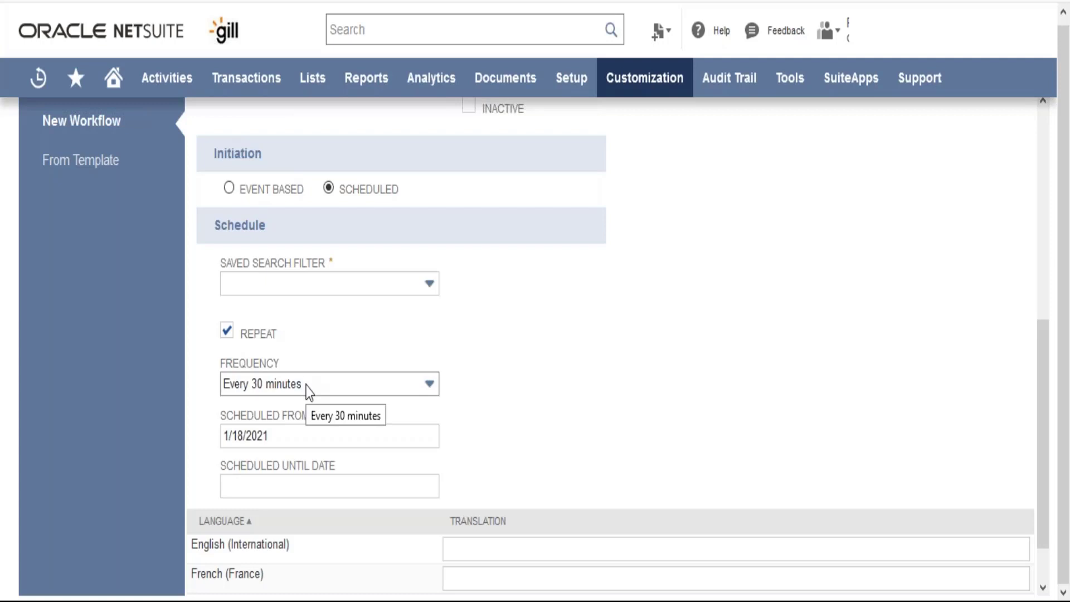
{"action": "left_click", "coordinate": [228, 189]}
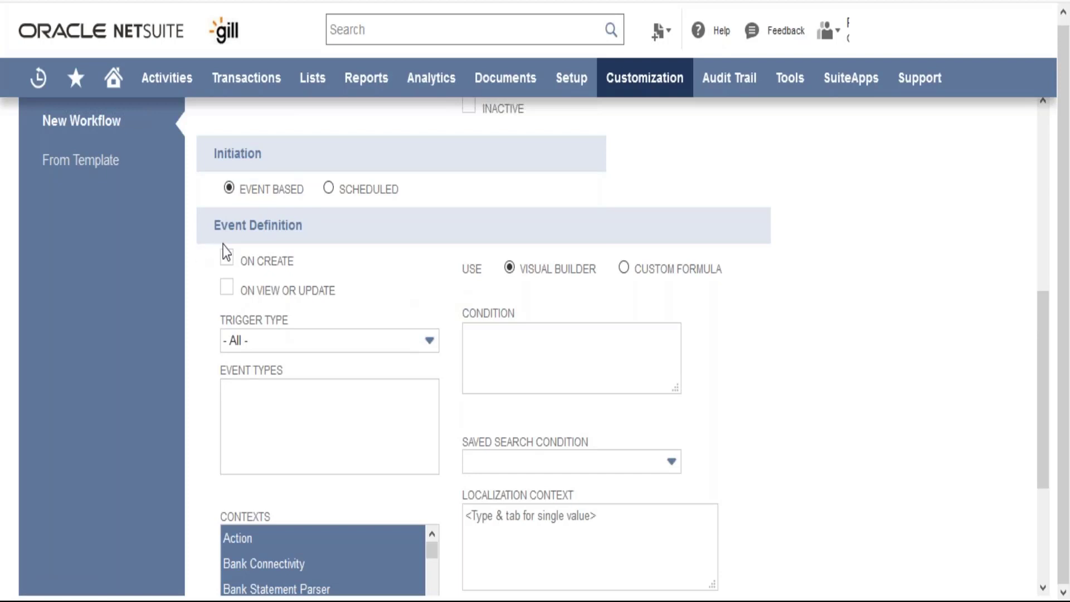
- Set the event definition to run on create and on view or update, keeping the trigger type at All
{"action": "left_click_drag", "start_coordinate": [212, 228], "coordinate": [295, 224]}
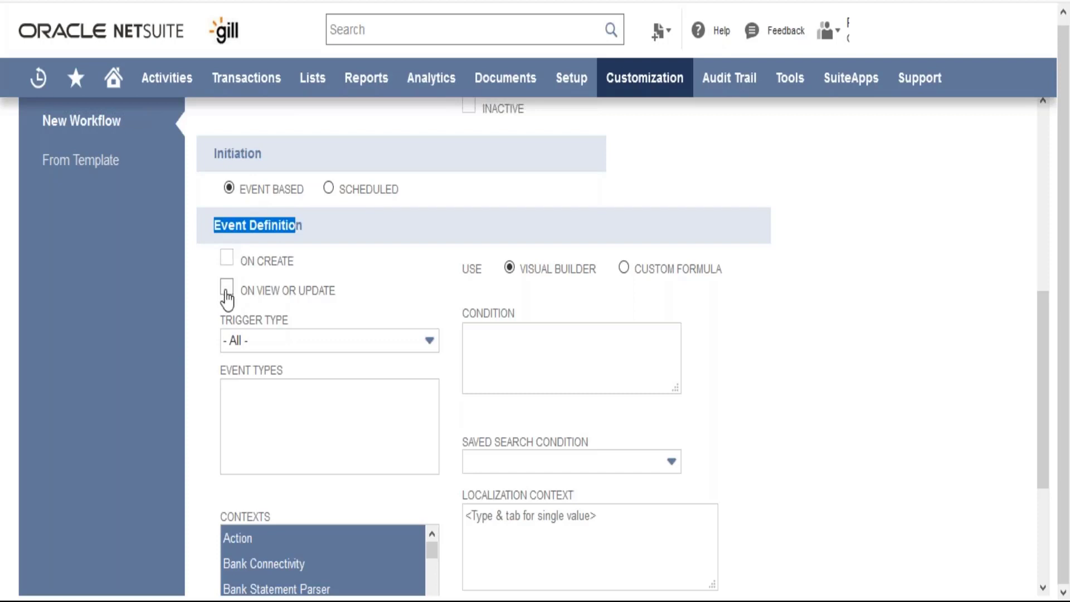
{"action": "left_click", "coordinate": [227, 266]}
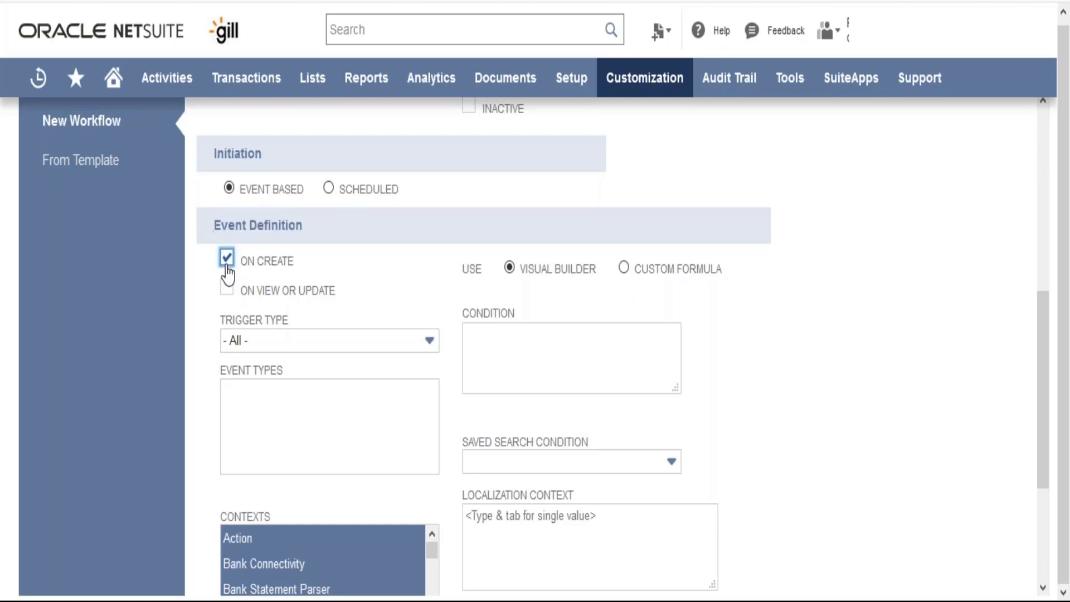
{"action": "left_click", "coordinate": [226, 284]}
{"action": "left_click", "coordinate": [226, 286]}
{"action": "left_click", "coordinate": [296, 341]}
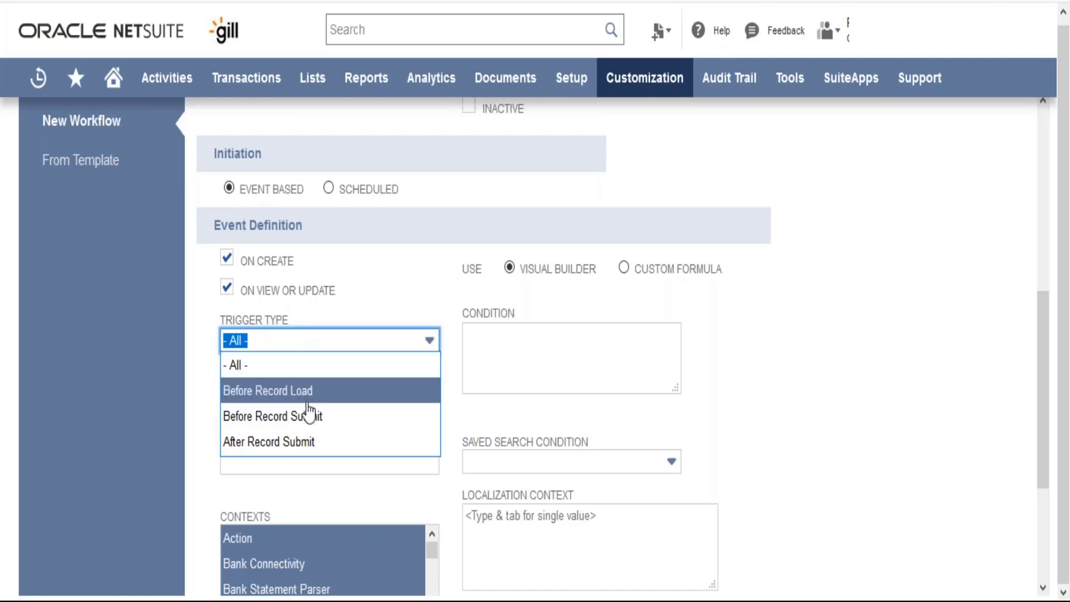
{"action": "left_click", "coordinate": [372, 287]}
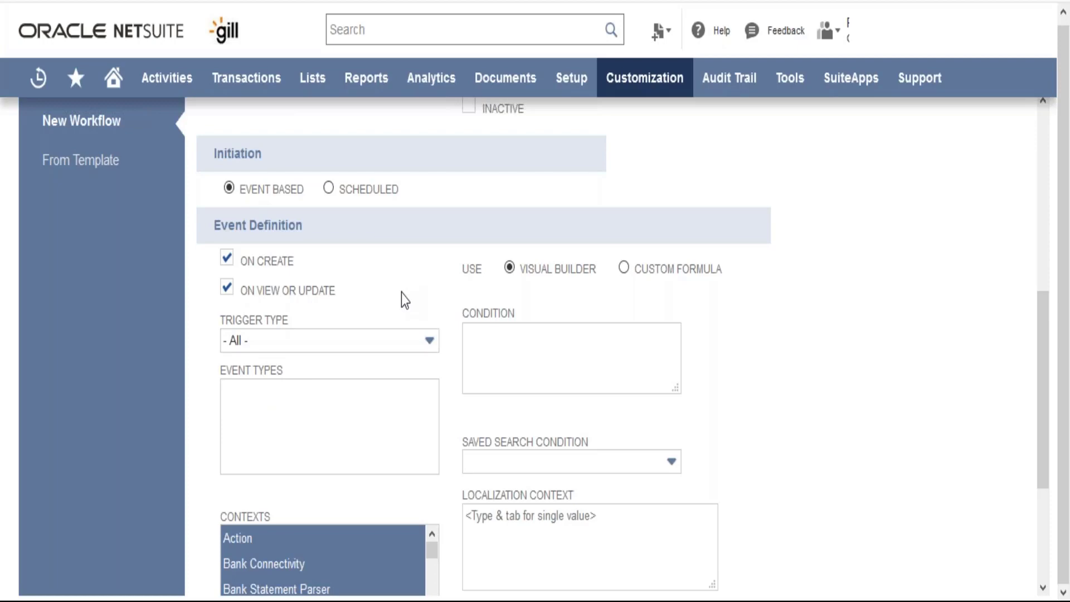
- Examine the event definition's contexts, condition and saved search condition settings
{"action": "scroll", "coordinate": [406, 300], "scroll_direction": "down", "scroll_amount": 4}
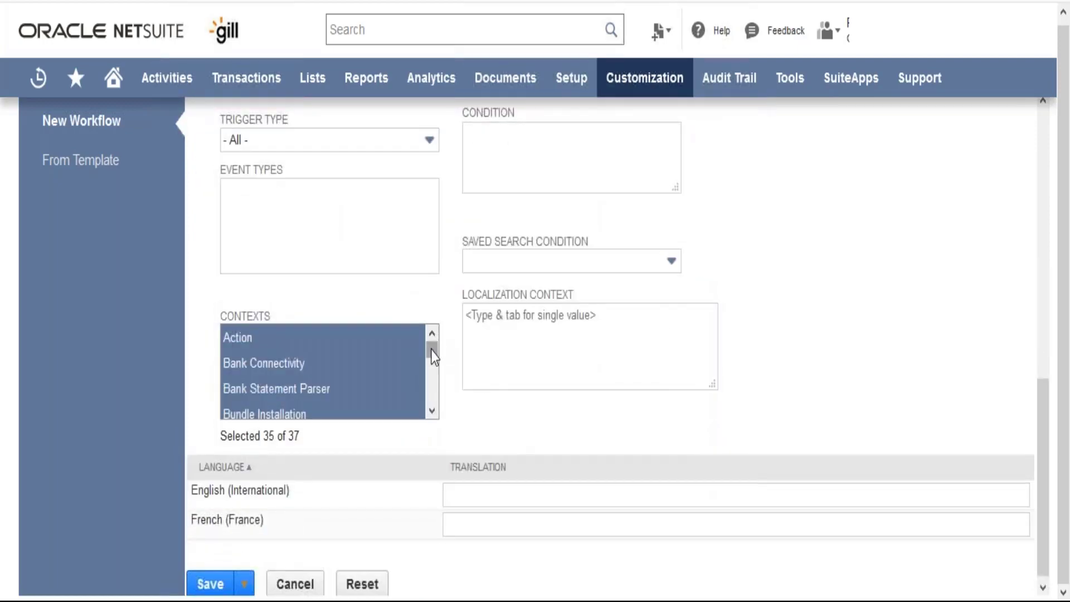
{"action": "left_click_drag", "start_coordinate": [432, 353], "coordinate": [429, 376]}
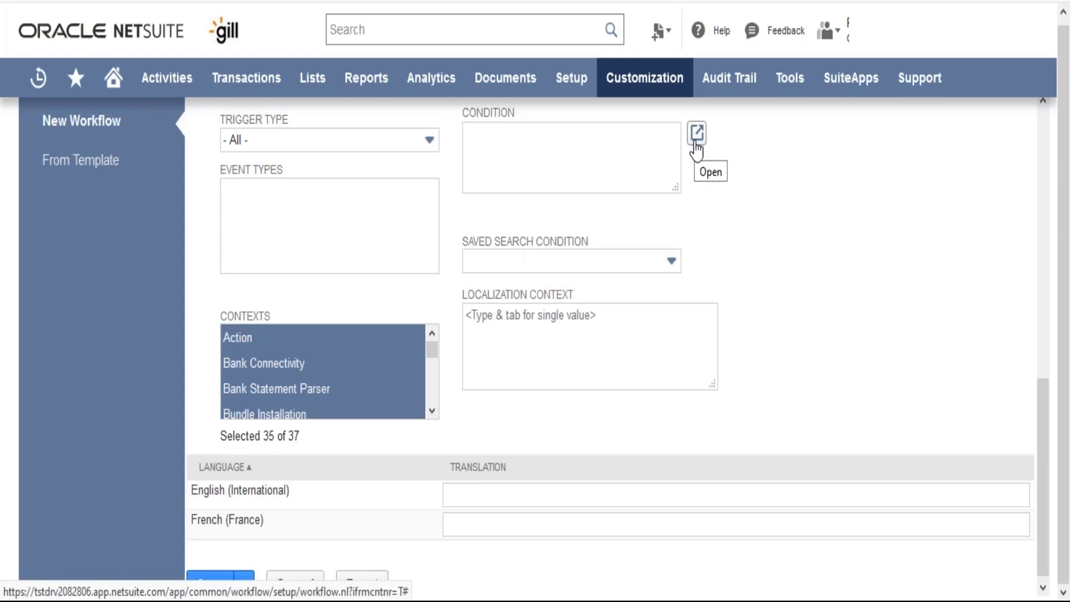
{"action": "left_click", "coordinate": [607, 274]}
{"action": "left_click", "coordinate": [852, 229]}
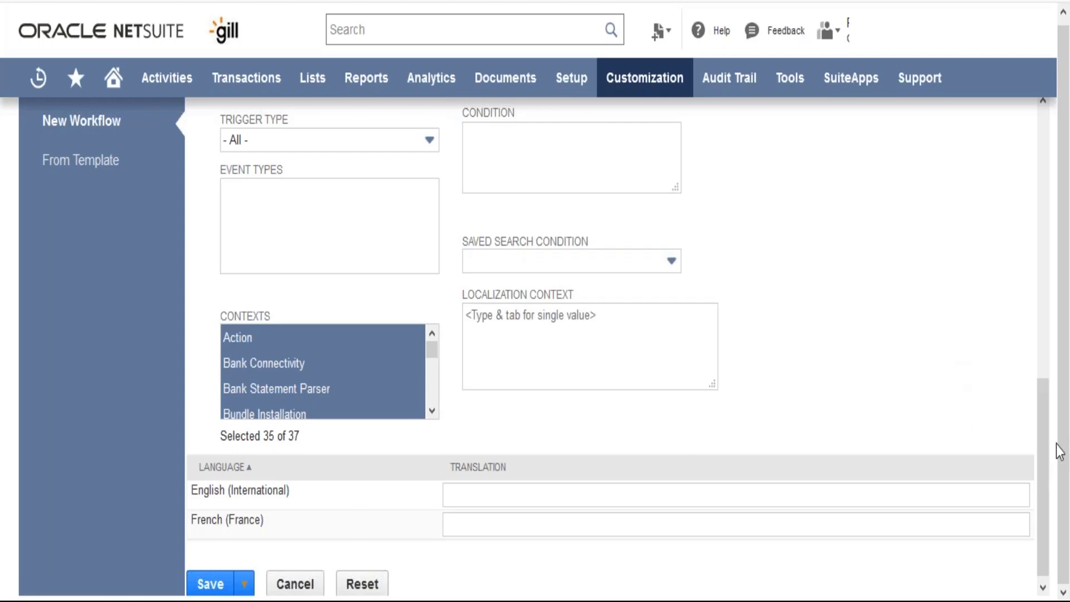
{"action": "left_click_drag", "start_coordinate": [1063, 410], "coordinate": [1062, 368]}
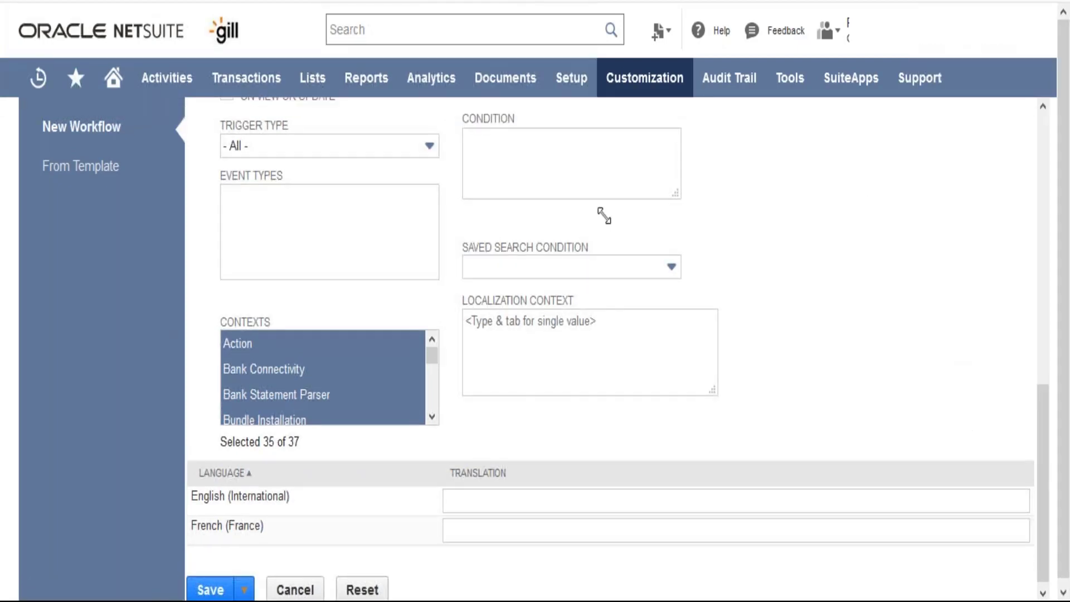
{"action": "left_click_drag", "start_coordinate": [1068, 181], "coordinate": [1067, 229]}
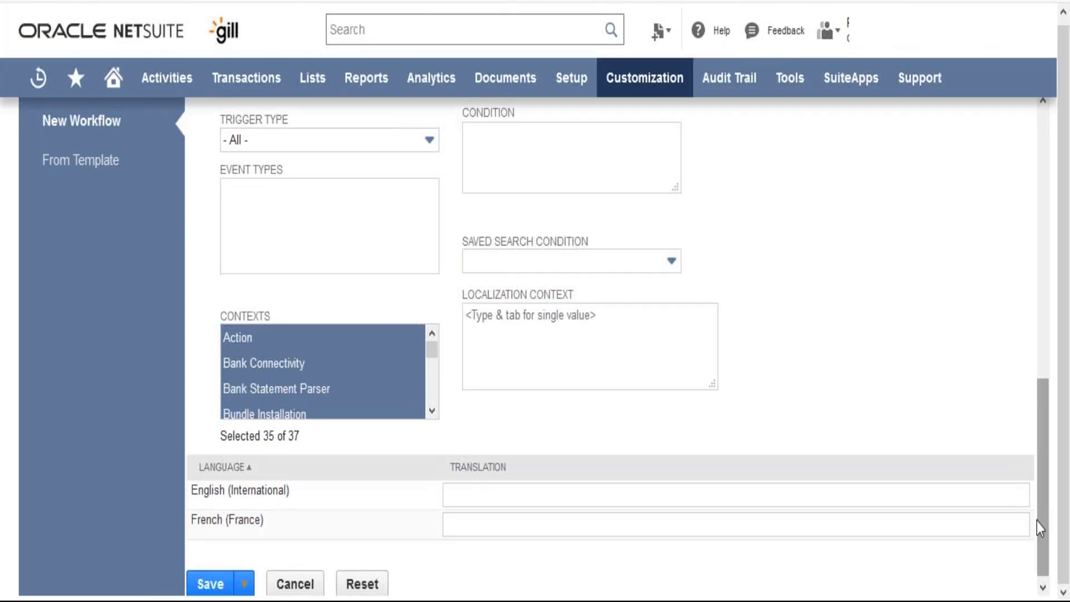
- Save the new workflow and move its State 1 slightly higher in the workspace diagram
{"action": "left_click_drag", "start_coordinate": [1040, 497], "coordinate": [1058, 143]}
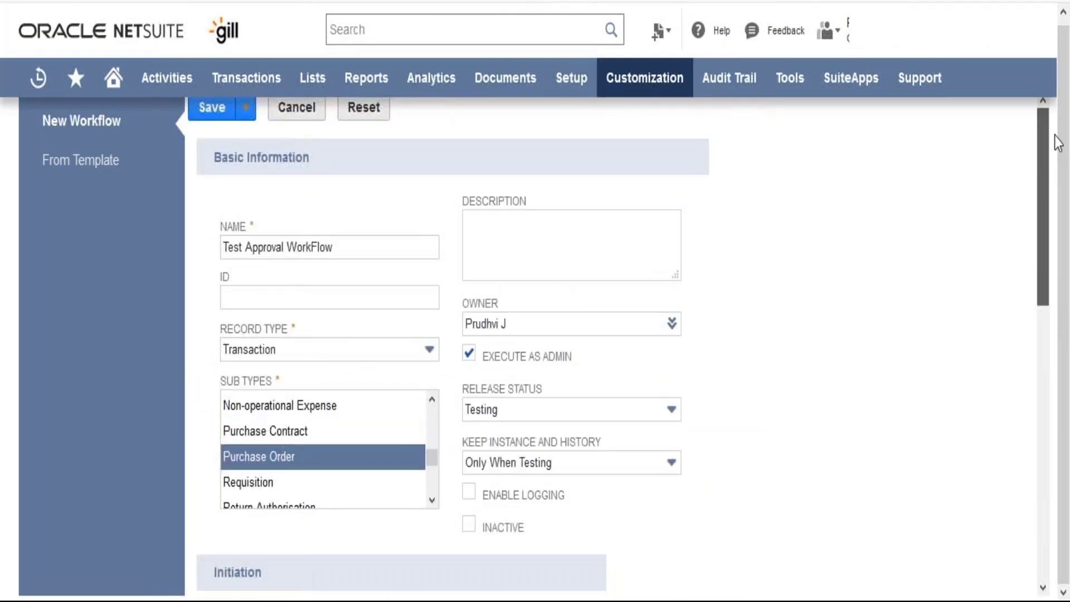
{"action": "left_click", "coordinate": [222, 113]}
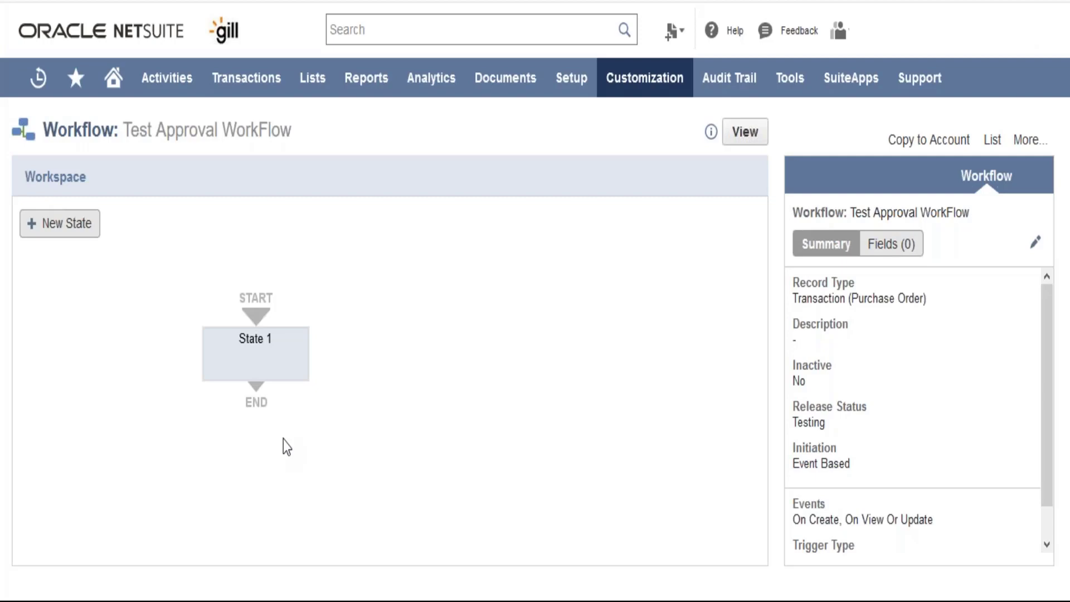
{"action": "mouse_move", "coordinate": [268, 363]}
{"action": "left_click_drag", "start_coordinate": [265, 350], "coordinate": [263, 310]}
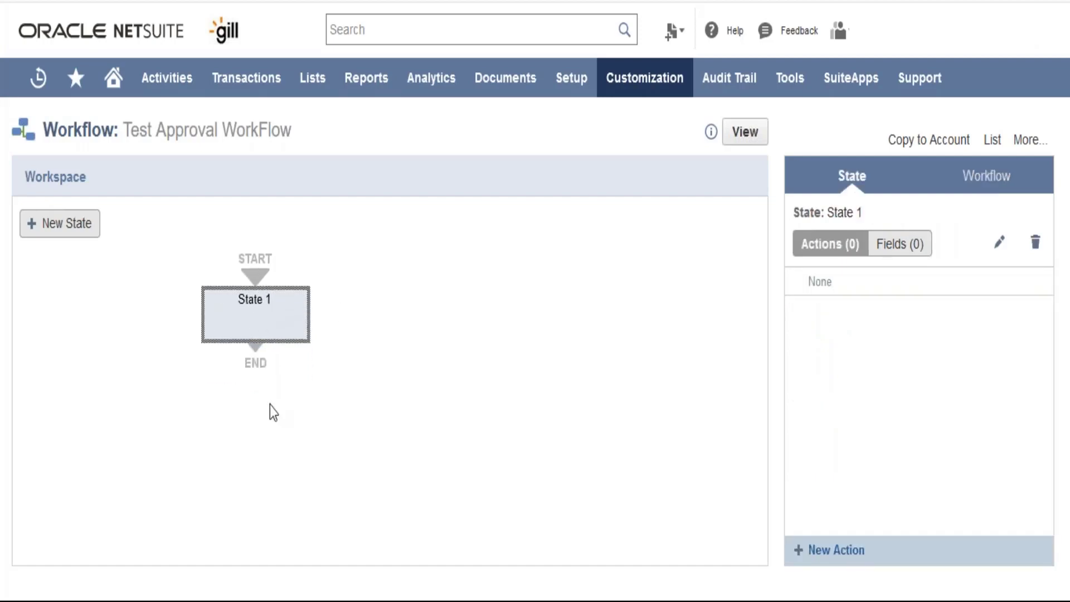
- Rename State 1 as "Submit for Approval" and save the state
{"action": "mouse_move", "coordinate": [256, 307]}
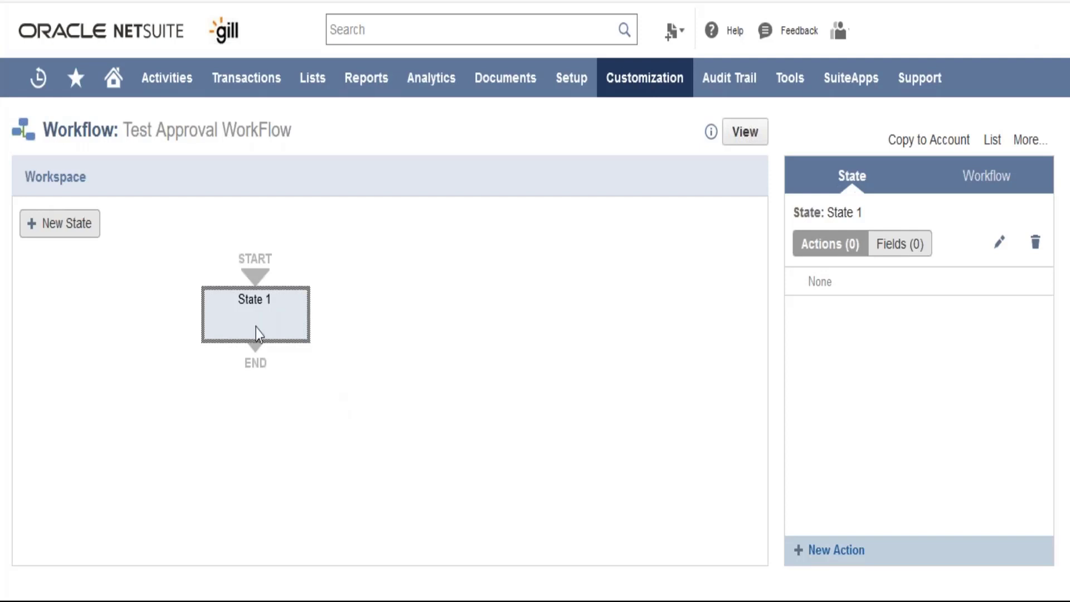
{"action": "double_click", "coordinate": [265, 301]}
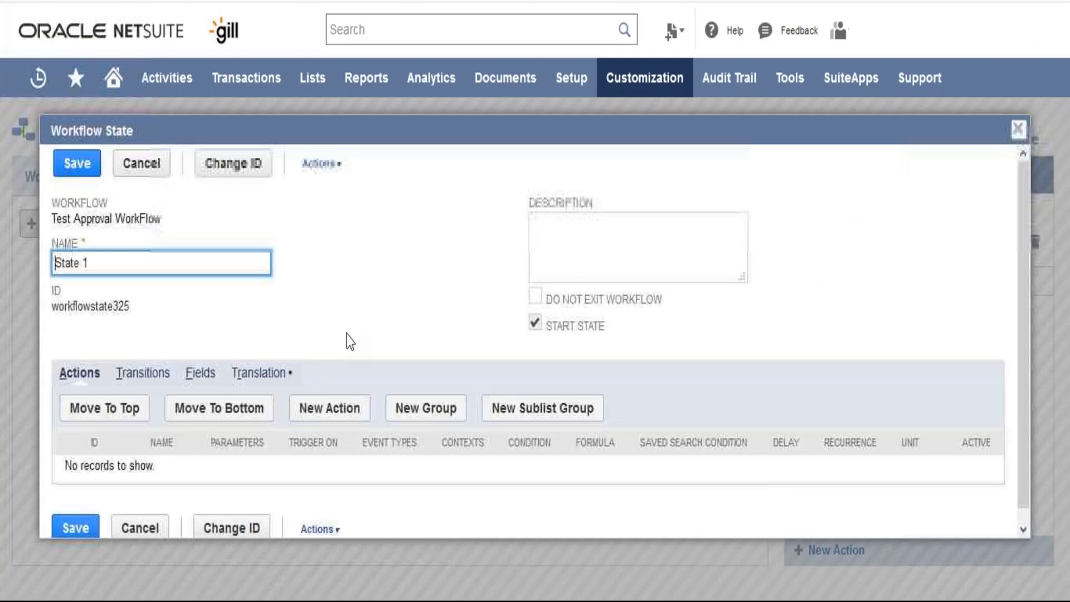
{"action": "left_click_drag", "start_coordinate": [125, 263], "coordinate": [55, 262]}
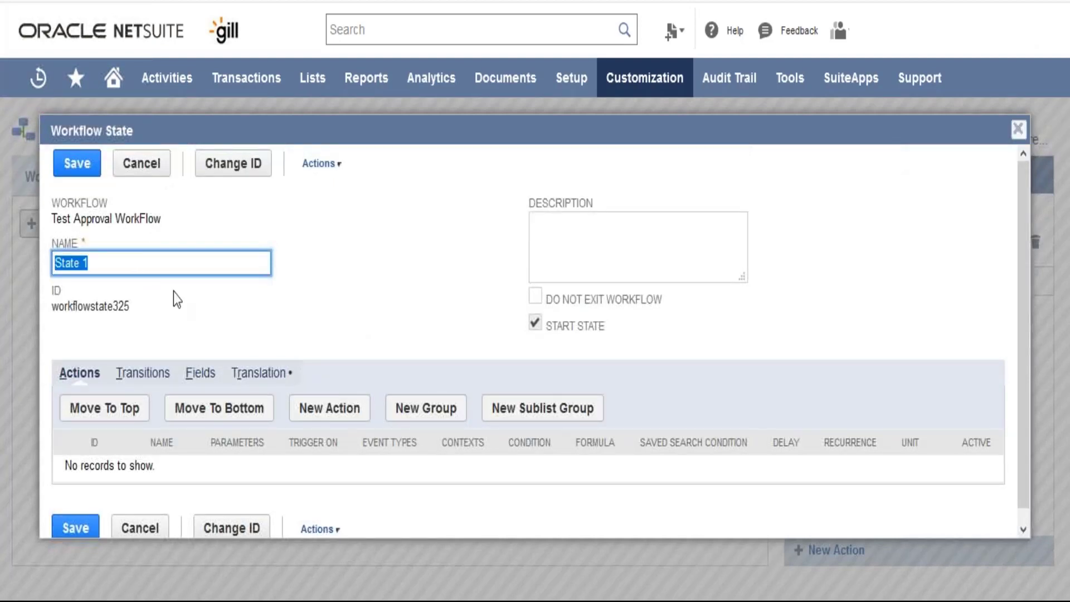
{"action": "type", "text": "Submit fot"}
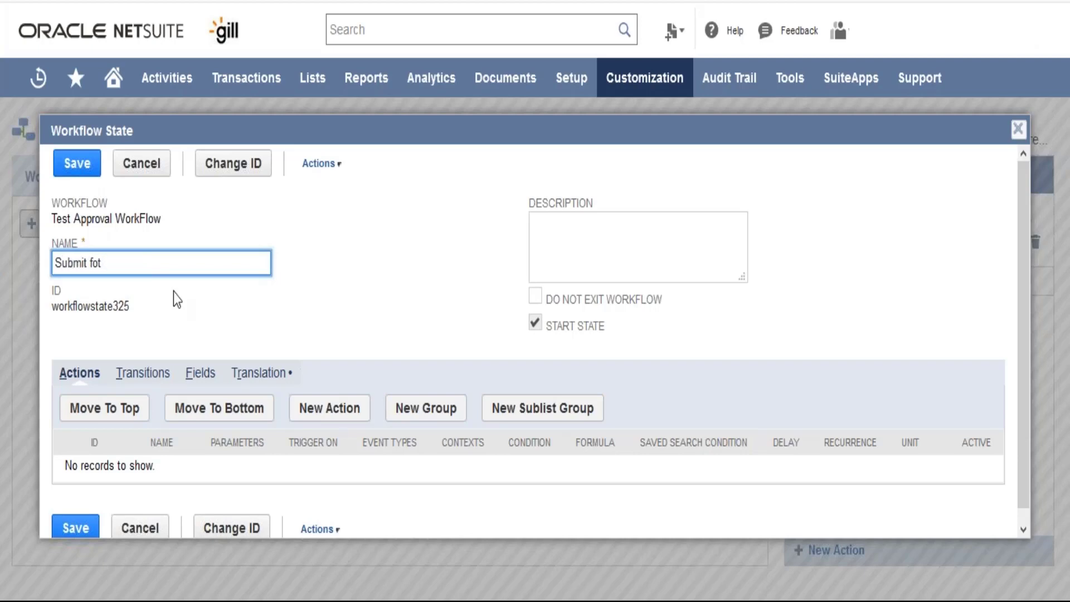
{"action": "key", "text": "BackSpace"}
{"action": "key", "text": "BackSpace"}
{"action": "type", "text": "r Approva"}
{"action": "left_click", "coordinate": [74, 172]}
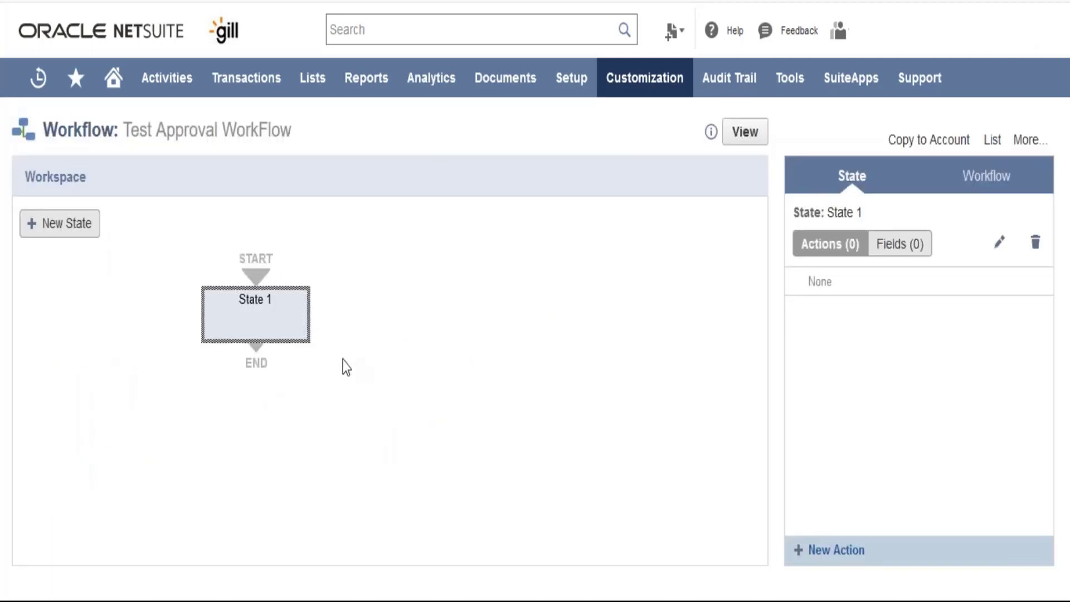
- Reopen the start state and save it with the name "Submit for Approval"
{"action": "mouse_move", "coordinate": [293, 337]}
{"action": "double_click", "coordinate": [239, 311]}
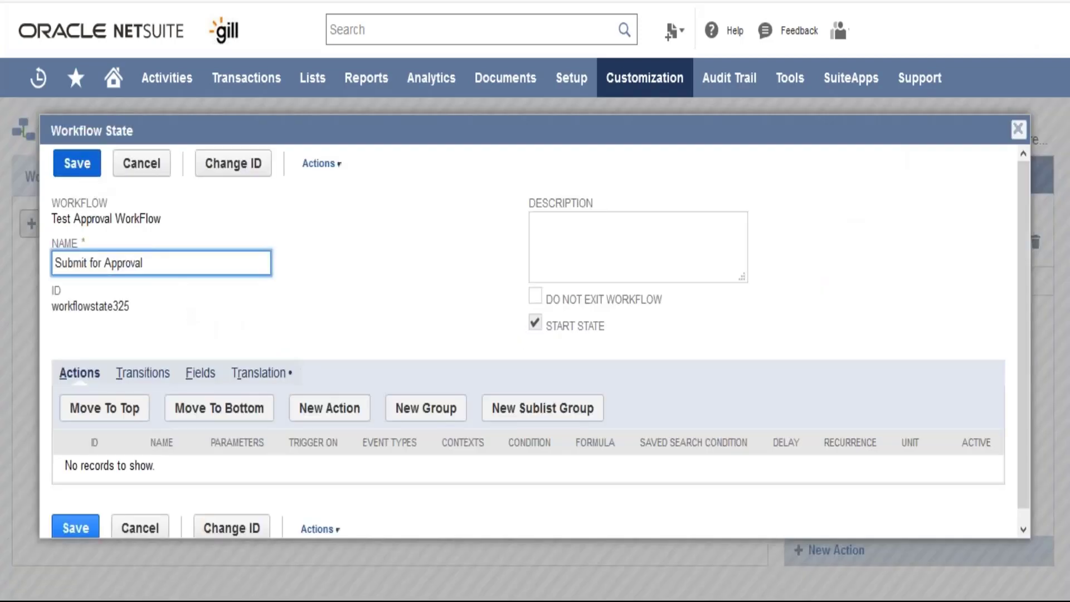
{"action": "left_click", "coordinate": [90, 172]}
{"action": "left_click", "coordinate": [565, 268]}
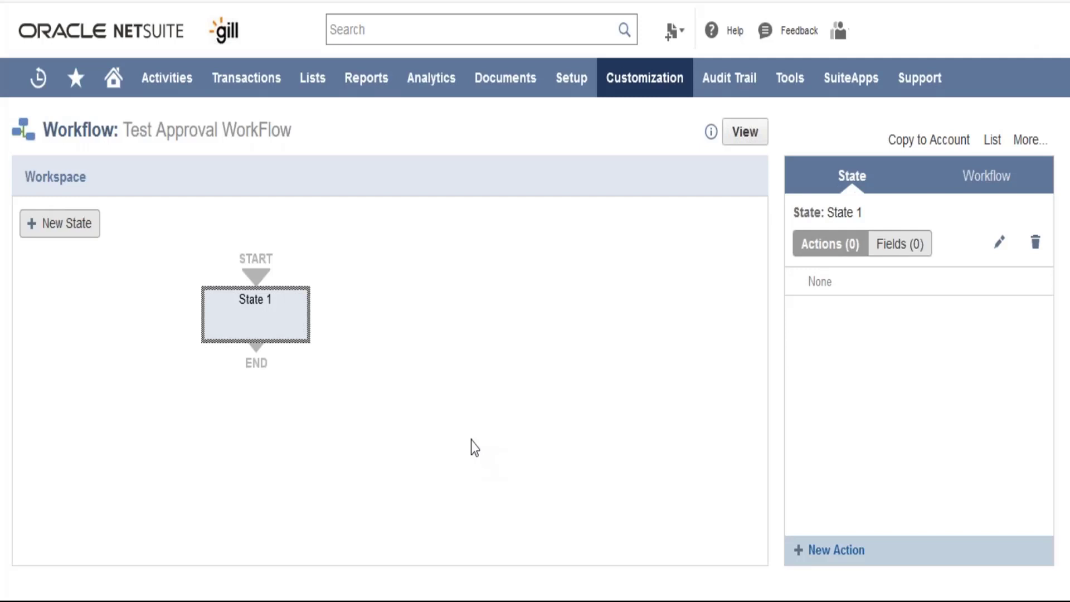
- Create an Add Button action for the start state and label the button "Submit for Approval"
{"action": "left_click", "coordinate": [814, 562]}
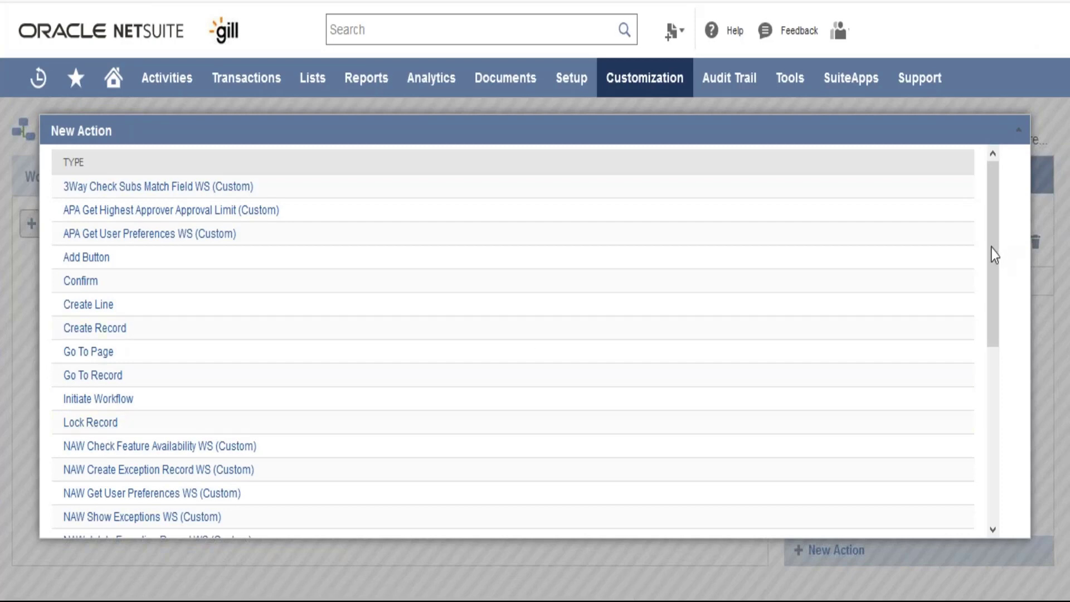
{"action": "left_click_drag", "start_coordinate": [991, 253], "coordinate": [986, 165]}
{"action": "left_click_drag", "start_coordinate": [988, 240], "coordinate": [994, 423]}
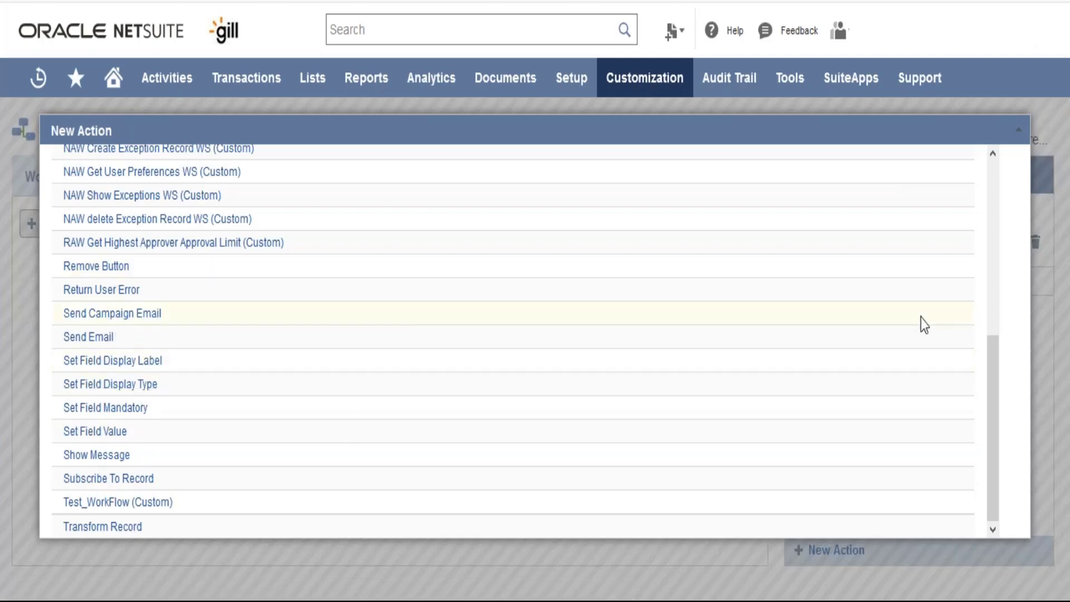
{"action": "left_click_drag", "start_coordinate": [996, 346], "coordinate": [998, 167]}
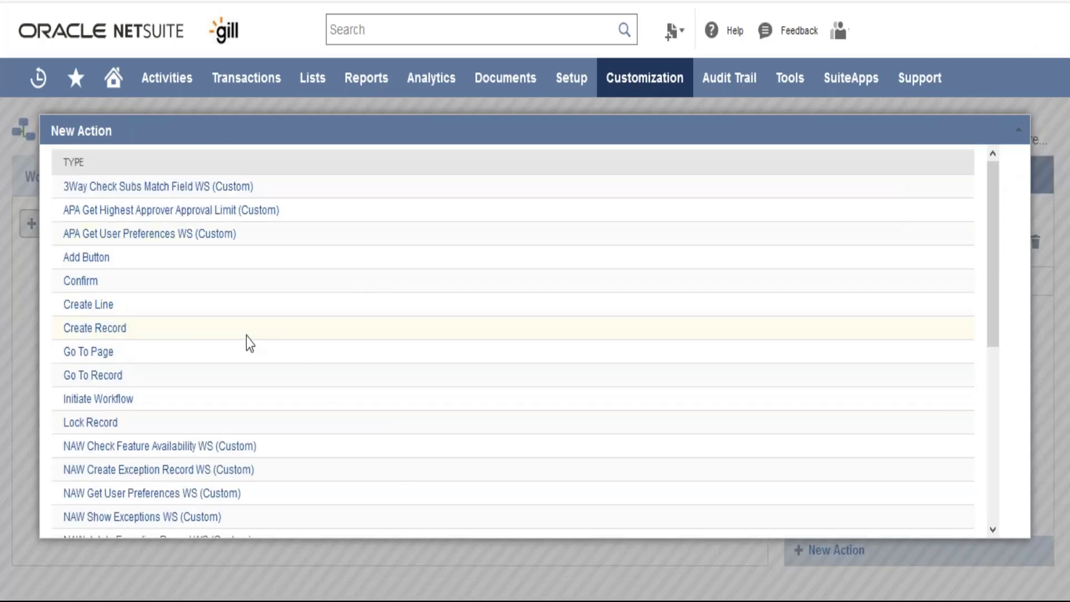
{"action": "left_click", "coordinate": [87, 257]}
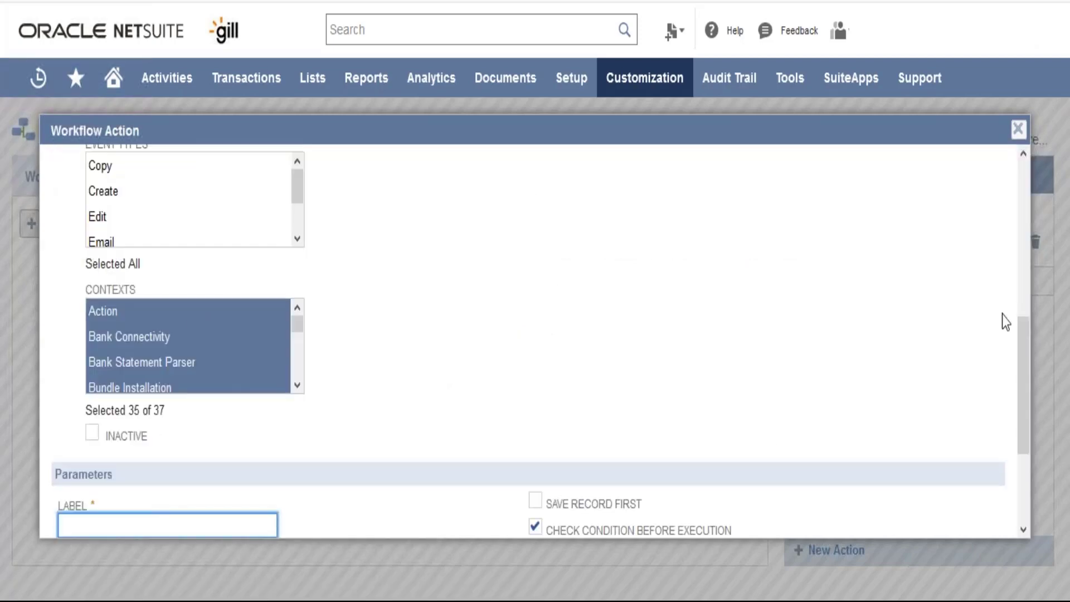
{"action": "scroll", "coordinate": [1023, 413], "scroll_direction": "down", "scroll_amount": 2}
{"action": "scroll", "coordinate": [1024, 419], "scroll_direction": "down", "scroll_amount": 1}
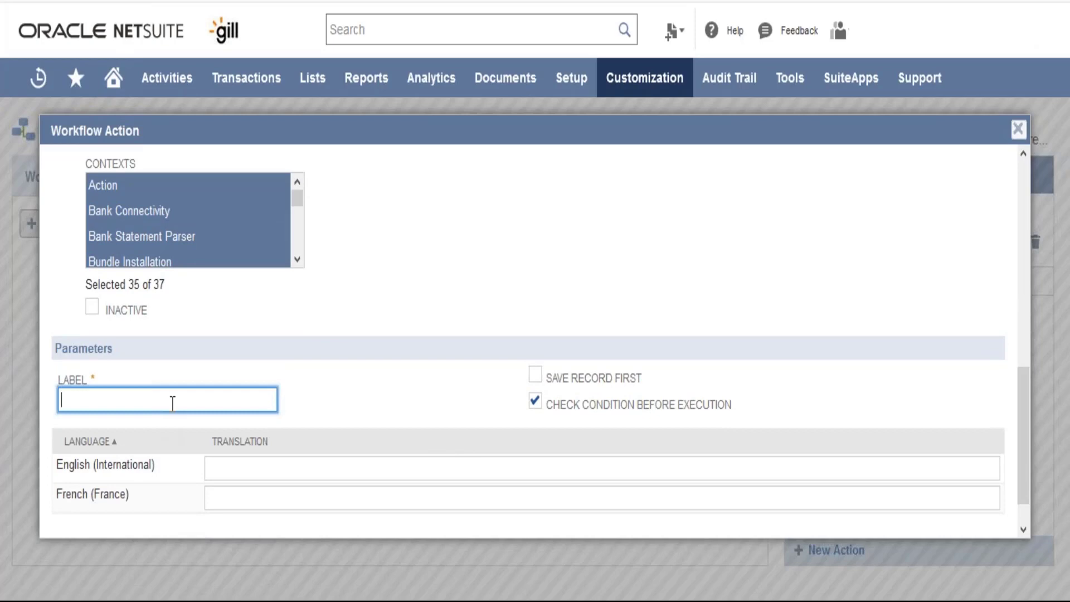
{"action": "type", "text": "Submit for Approval"}
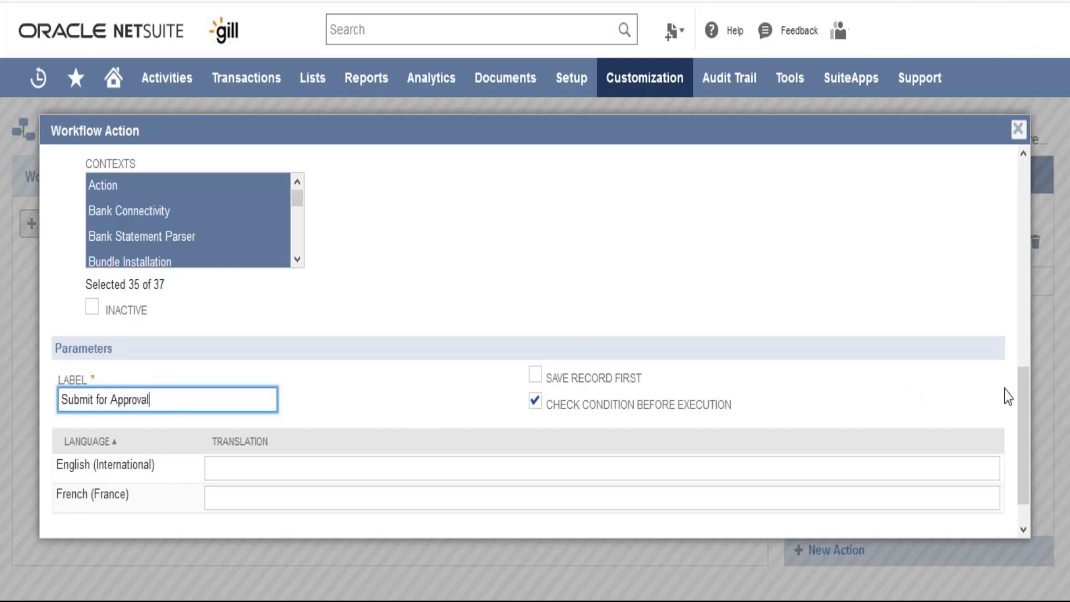
- Keep the button action's trigger at Before Record Load
{"action": "scroll", "coordinate": [1020, 343], "scroll_direction": "up", "scroll_amount": 10}
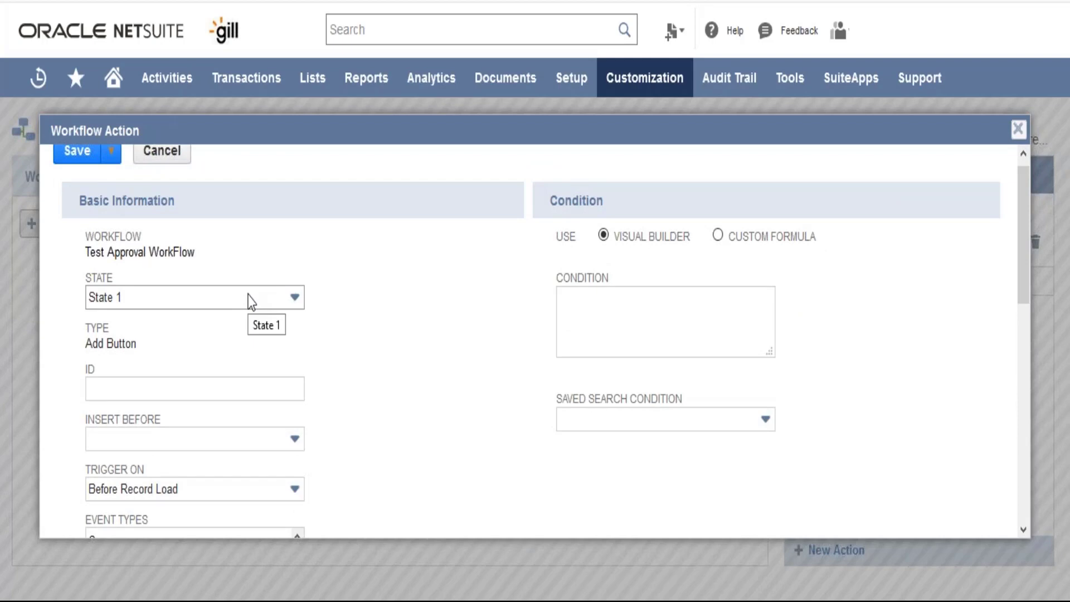
{"action": "left_click", "coordinate": [216, 493]}
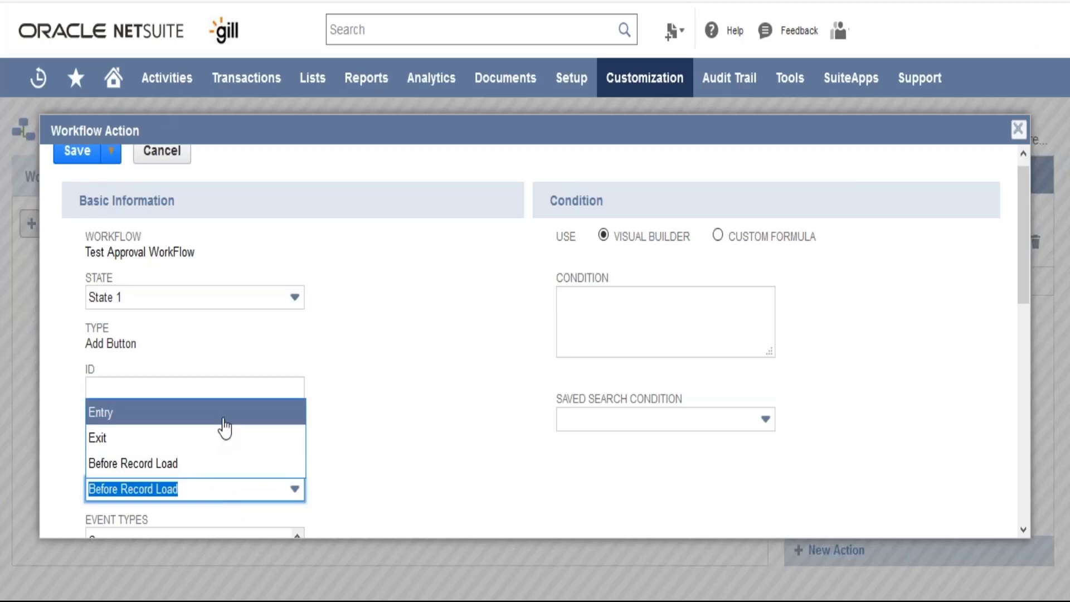
{"action": "left_click", "coordinate": [258, 470]}
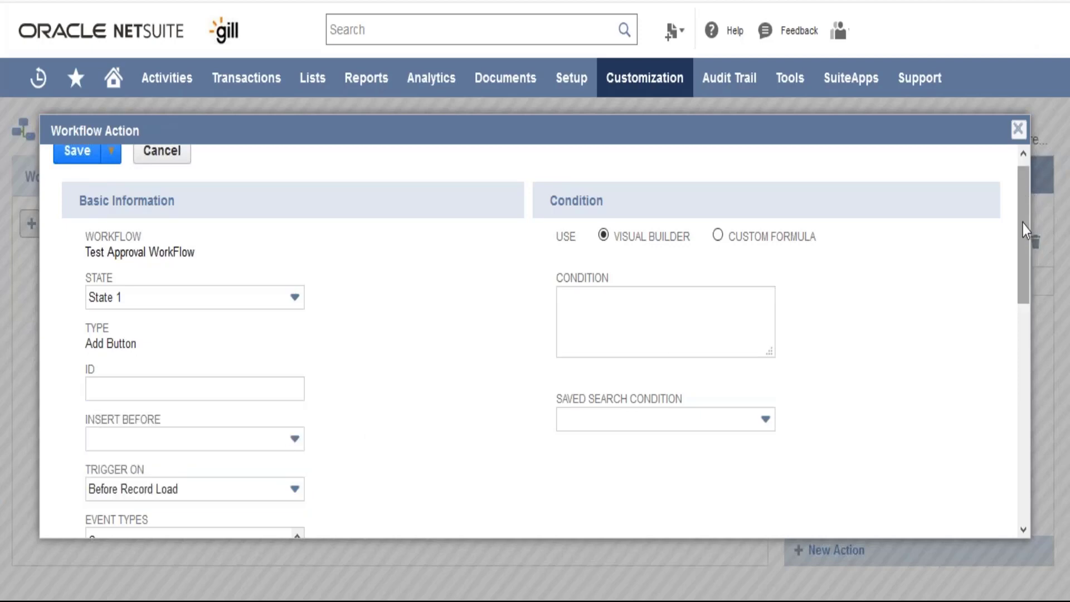
- Examine the event types and contexts selected for the button action
{"action": "scroll", "coordinate": [1022, 223], "scroll_direction": "down", "scroll_amount": 3}
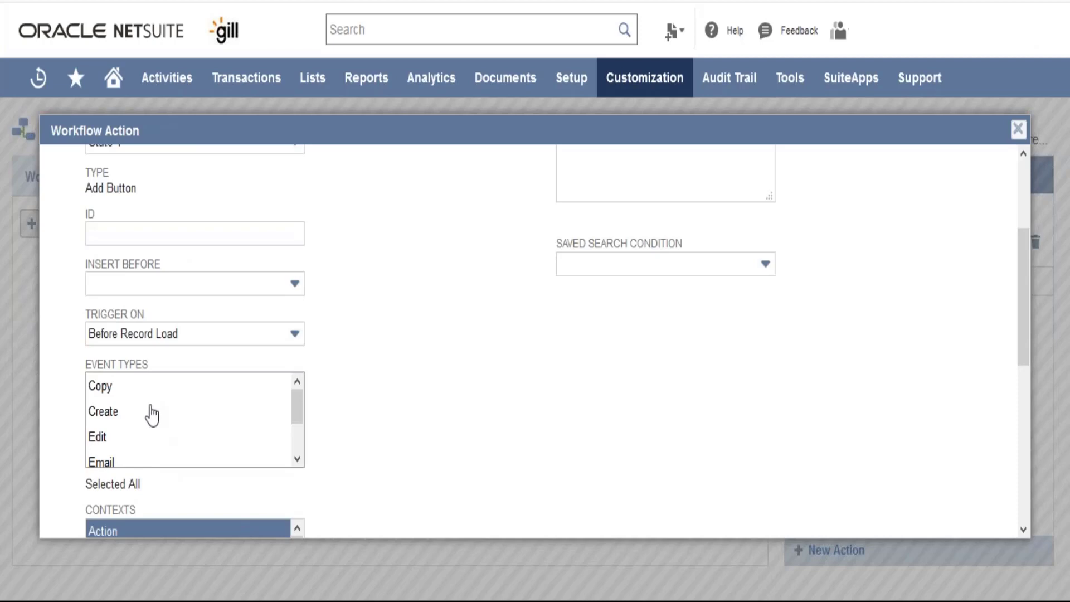
{"action": "left_click", "coordinate": [298, 459]}
{"action": "left_click", "coordinate": [299, 459]}
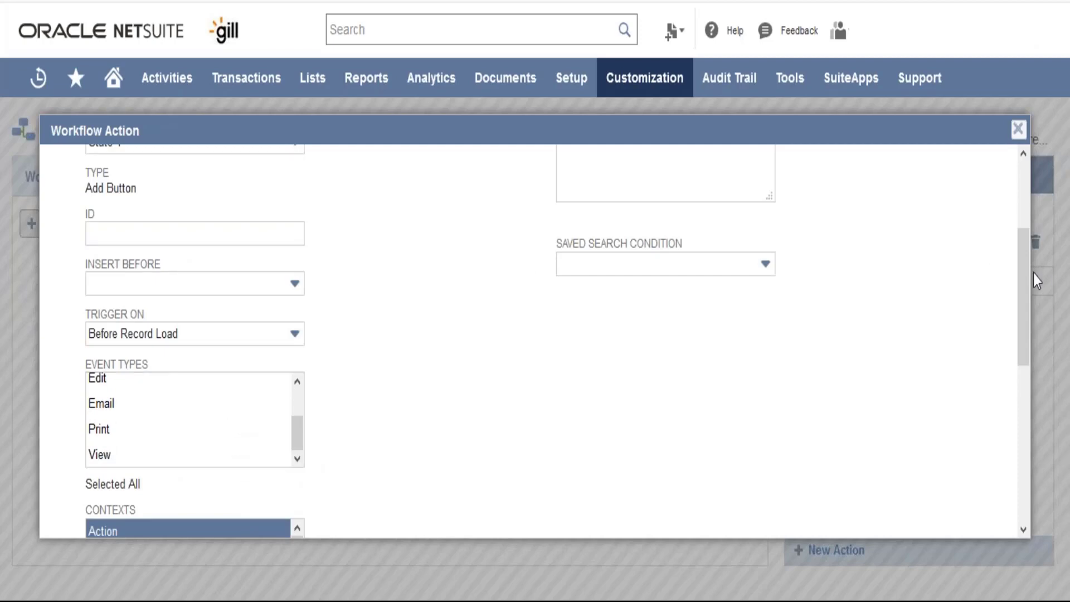
{"action": "left_click_drag", "start_coordinate": [1026, 280], "coordinate": [1028, 345]}
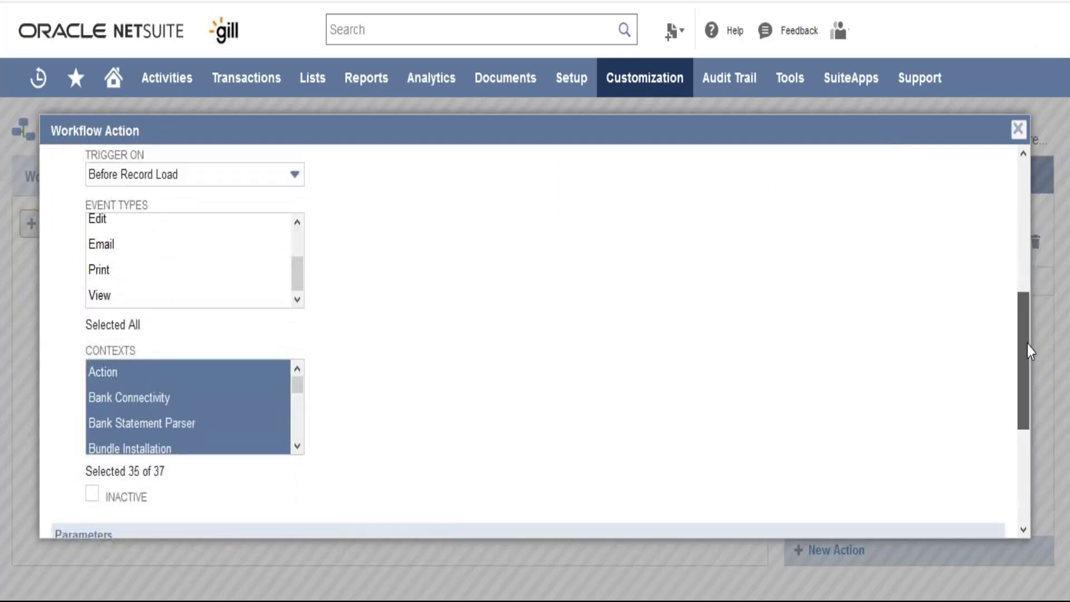
{"action": "left_click", "coordinate": [297, 446]}
{"action": "left_click", "coordinate": [297, 446]}
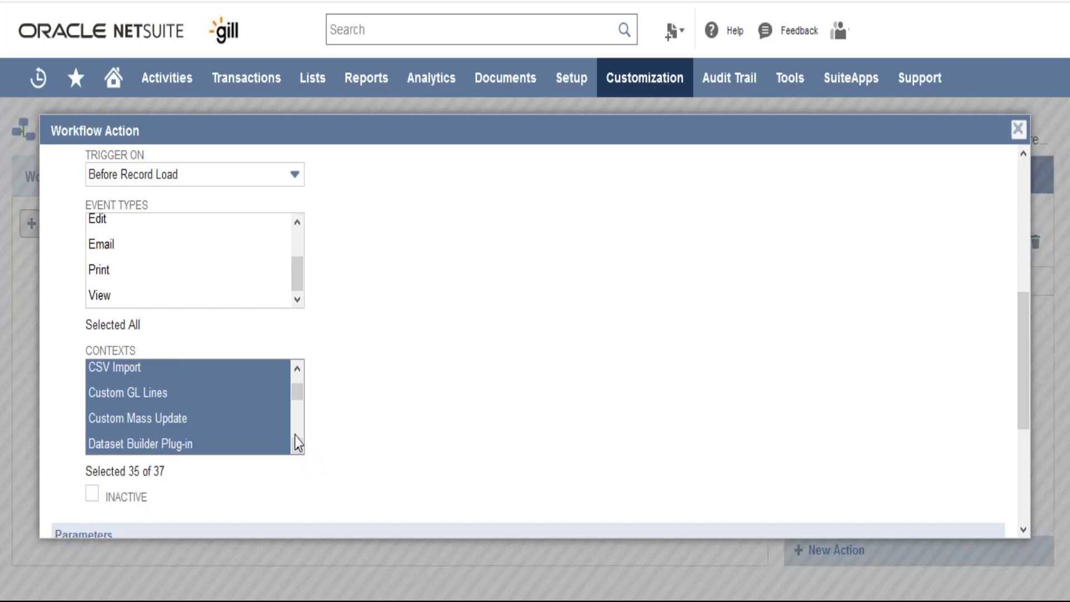
{"action": "left_click_drag", "start_coordinate": [298, 392], "coordinate": [295, 375]}
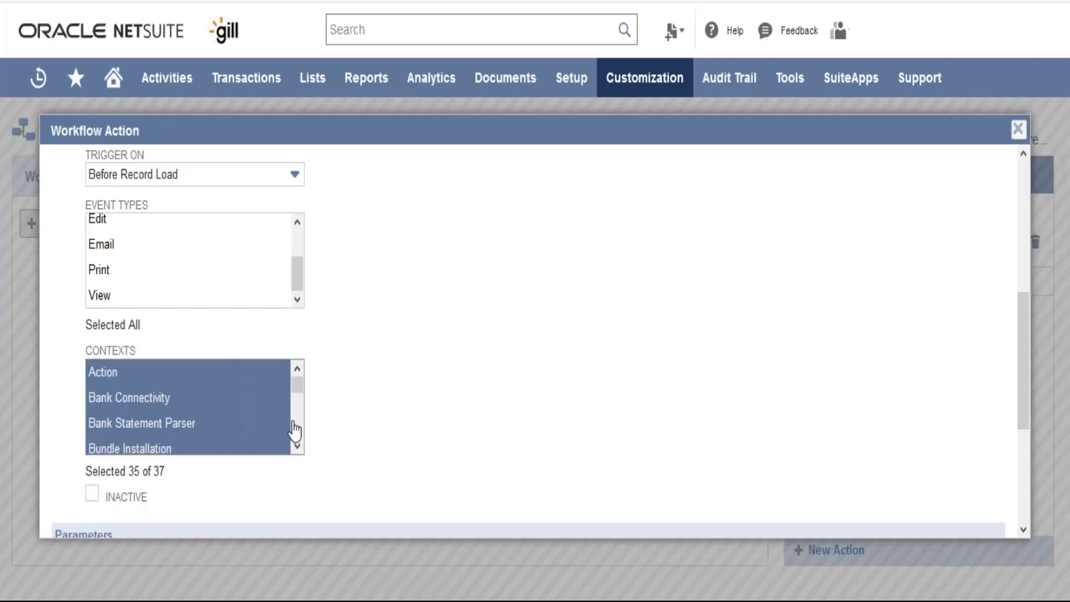
- Save the Add Button action and check its entry among the start state's actions
{"action": "left_click_drag", "start_coordinate": [1025, 399], "coordinate": [1026, 244]}
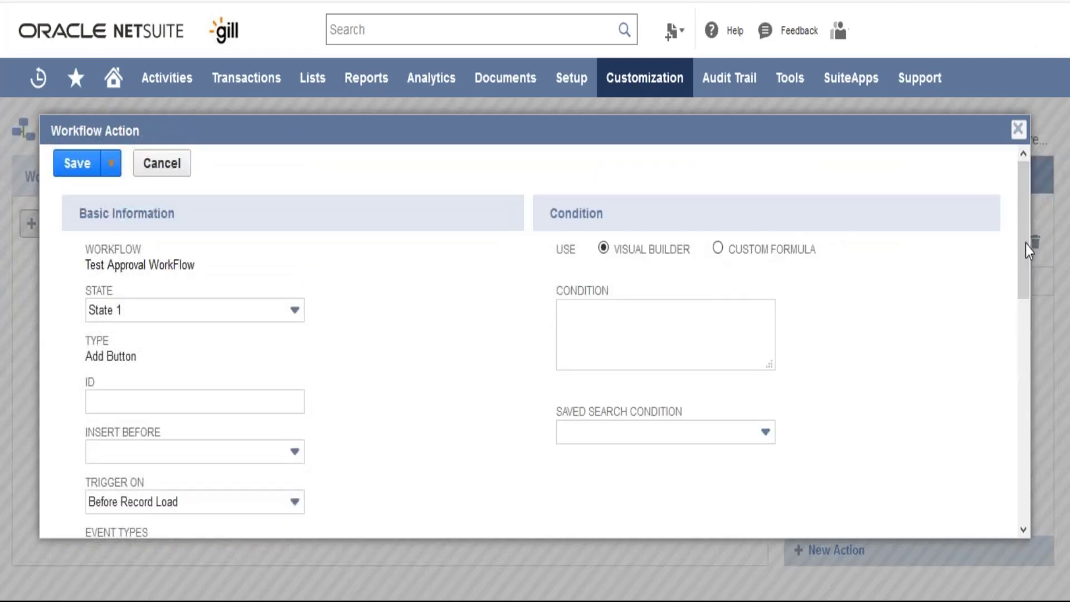
{"action": "left_click", "coordinate": [698, 348]}
{"action": "left_click", "coordinate": [81, 171]}
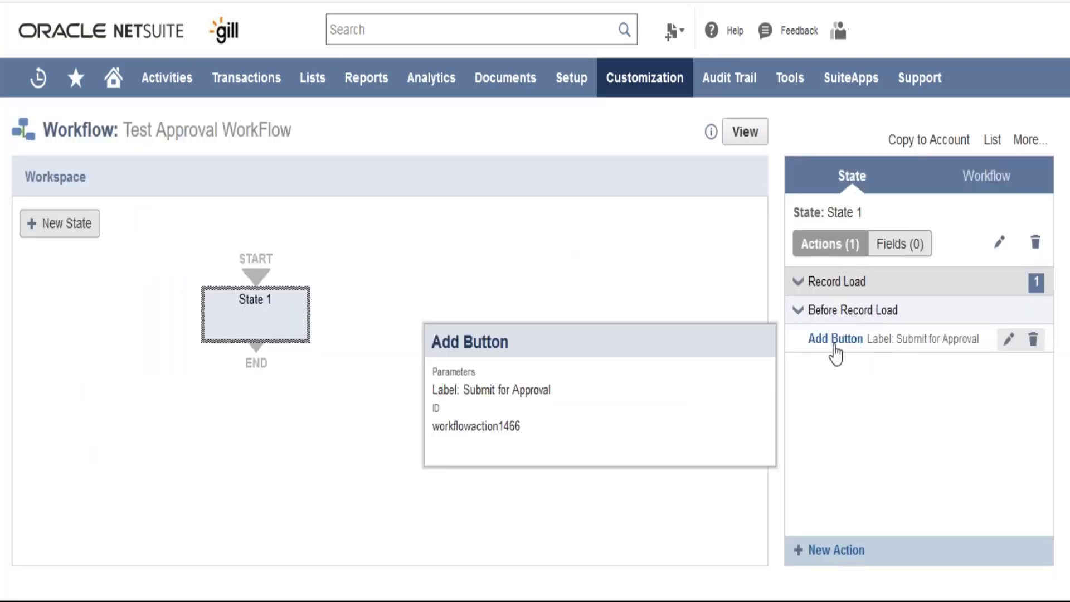
{"action": "mouse_move", "coordinate": [853, 354]}
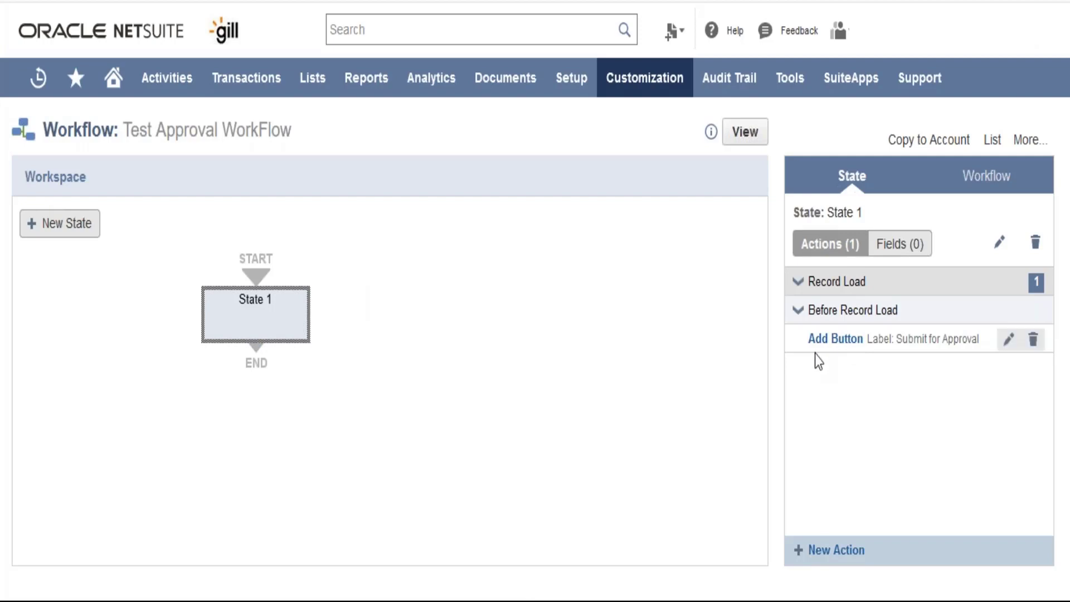
{"action": "mouse_move", "coordinate": [815, 351]}
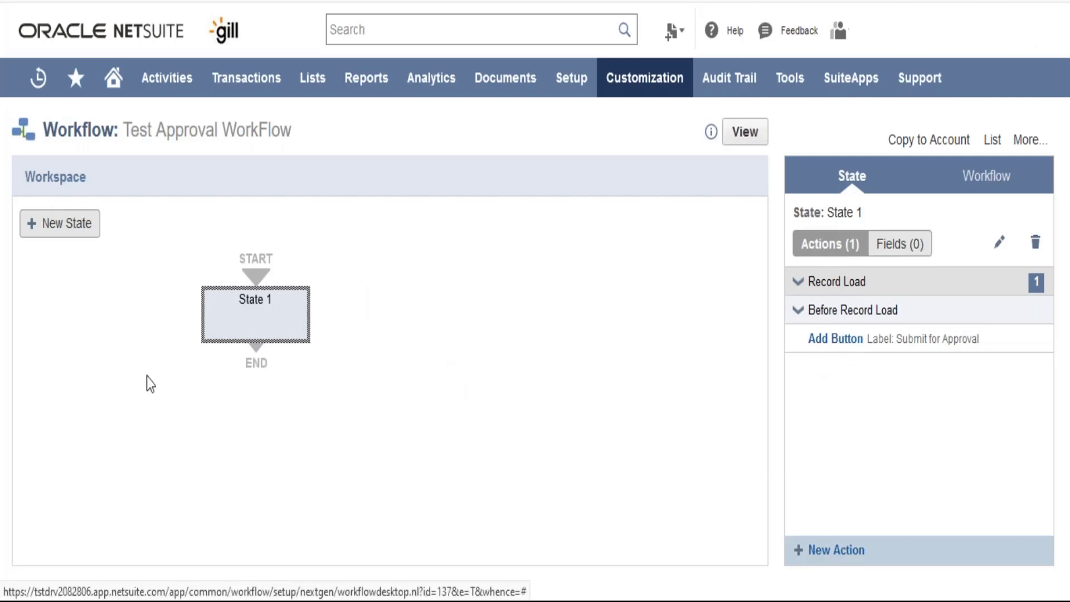
- Add a second state directly below the start state, rename it "Pending Approval" and save it
{"action": "left_click", "coordinate": [76, 230]}
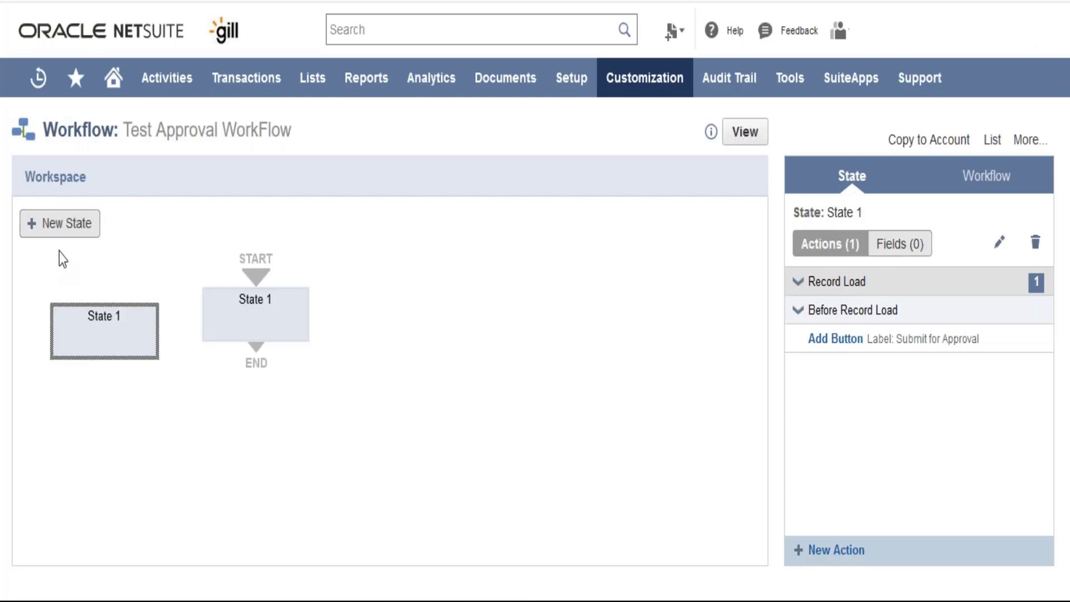
{"action": "left_click_drag", "start_coordinate": [103, 348], "coordinate": [251, 419]}
{"action": "double_click", "coordinate": [251, 420]}
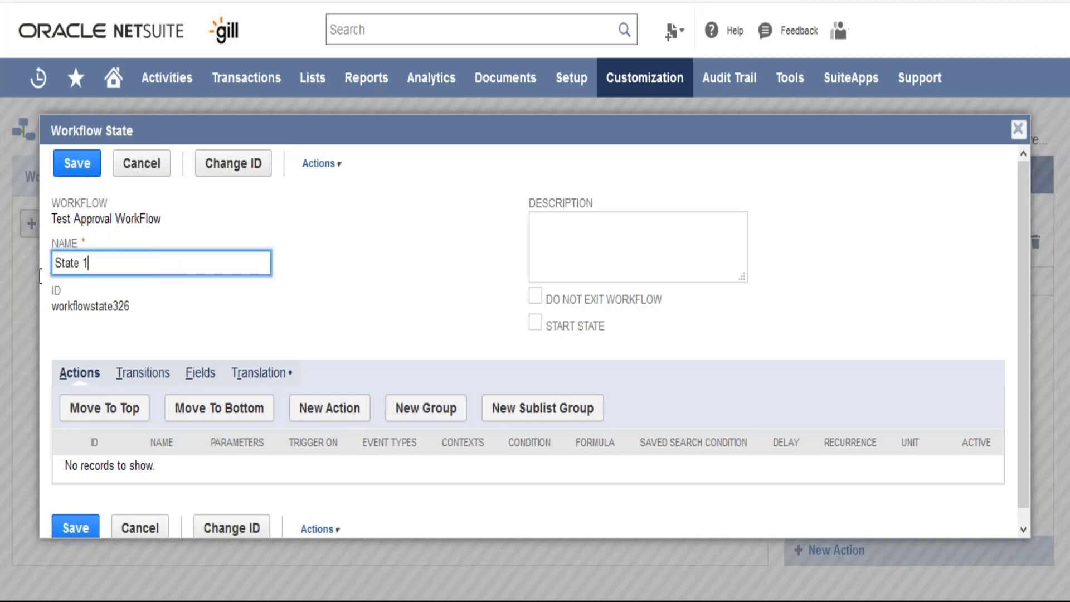
{"action": "triple_click", "coordinate": [99, 274]}
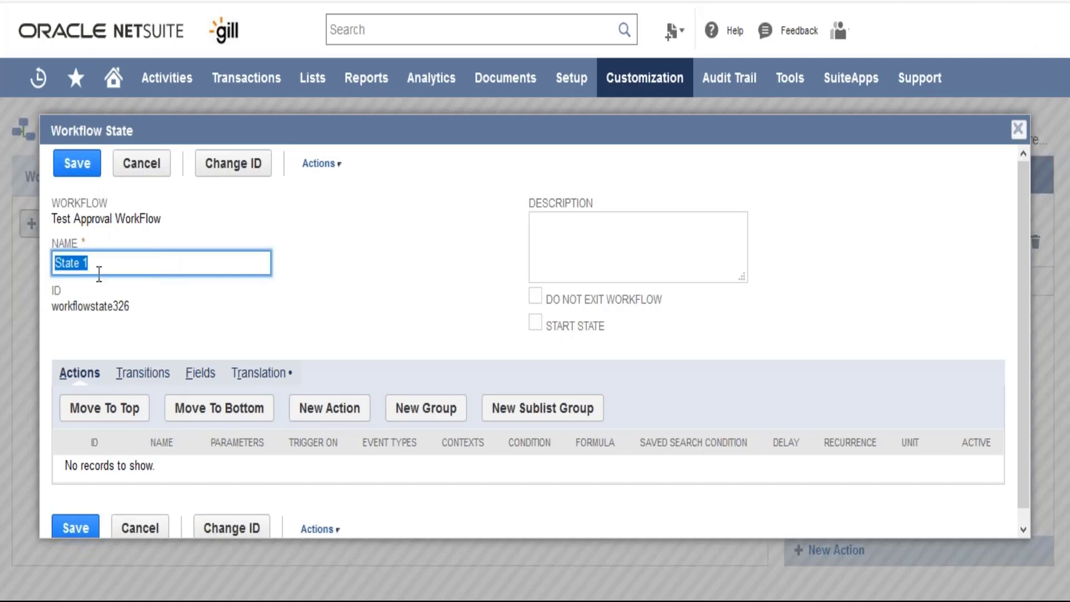
{"action": "type", "text": "Pending Apprval"}
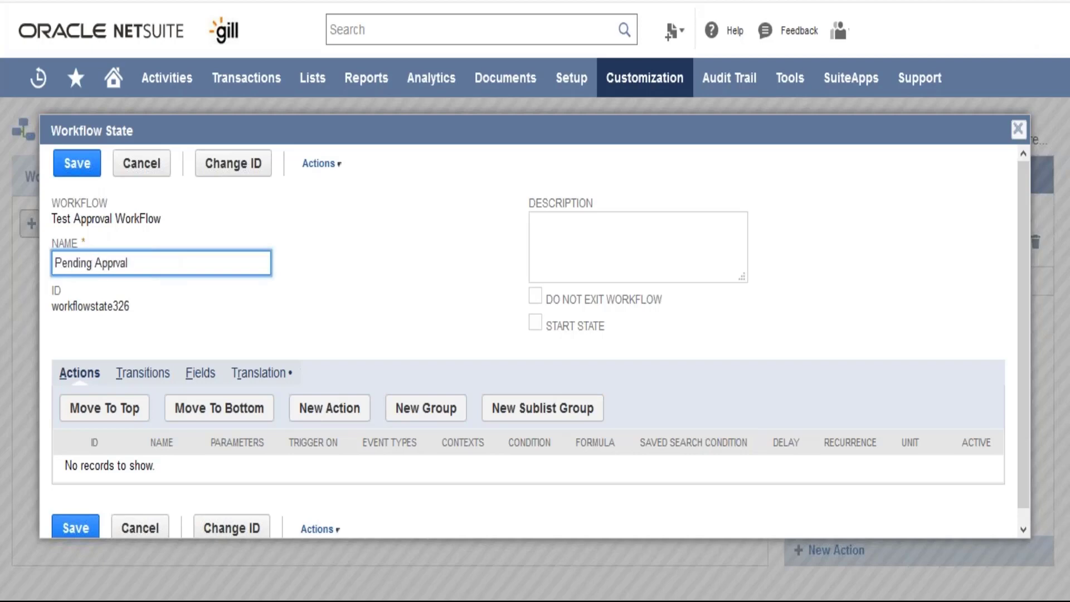
{"action": "key", "text": "Left"}
{"action": "key", "text": "Left"}
{"action": "key", "text": "Left"}
{"action": "type", "text": "o"}
{"action": "left_click", "coordinate": [230, 300]}
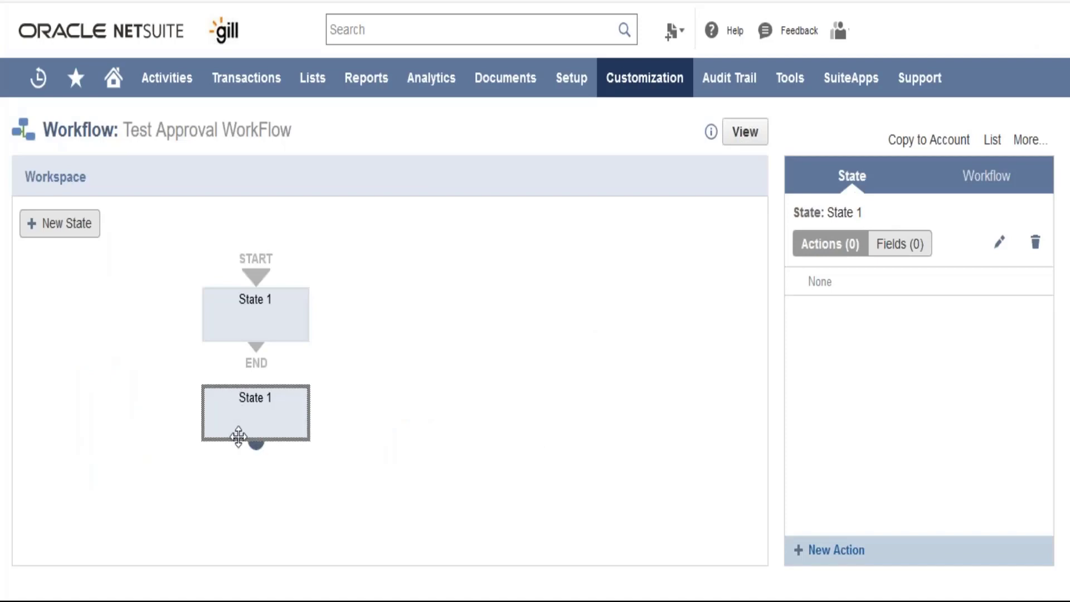
- Connect the start state to the state below it with a transition
{"action": "left_click", "coordinate": [283, 314]}
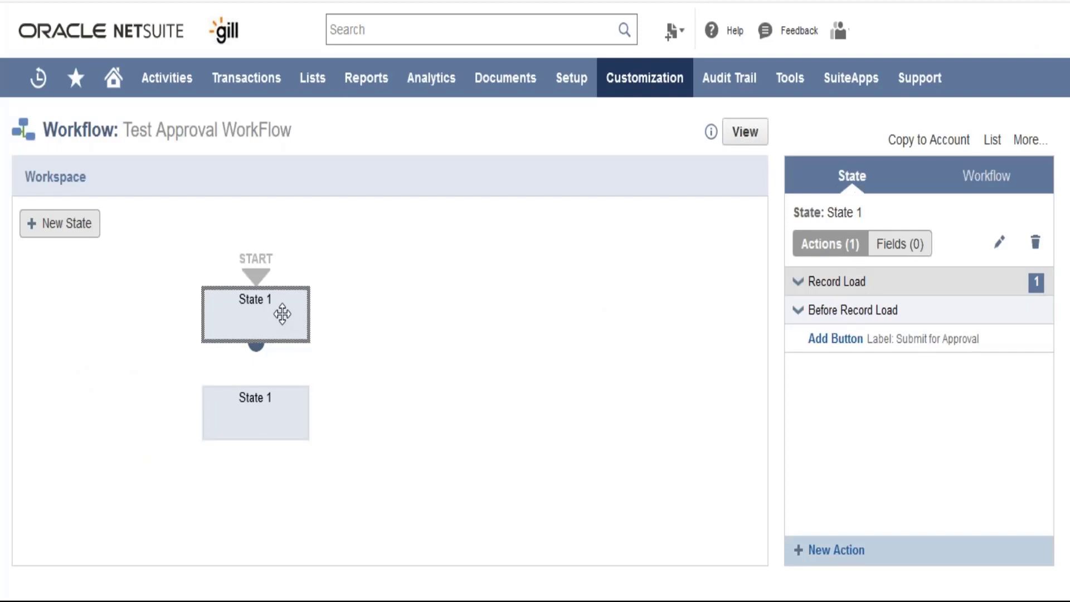
{"action": "mouse_move", "coordinate": [931, 335]}
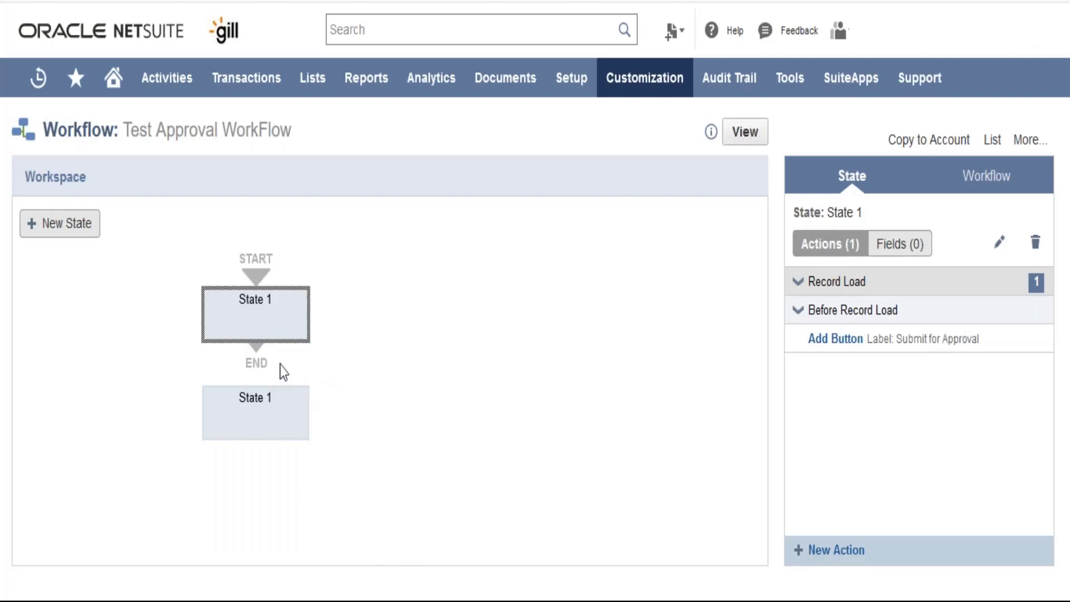
{"action": "left_click_drag", "start_coordinate": [256, 346], "coordinate": [257, 406]}
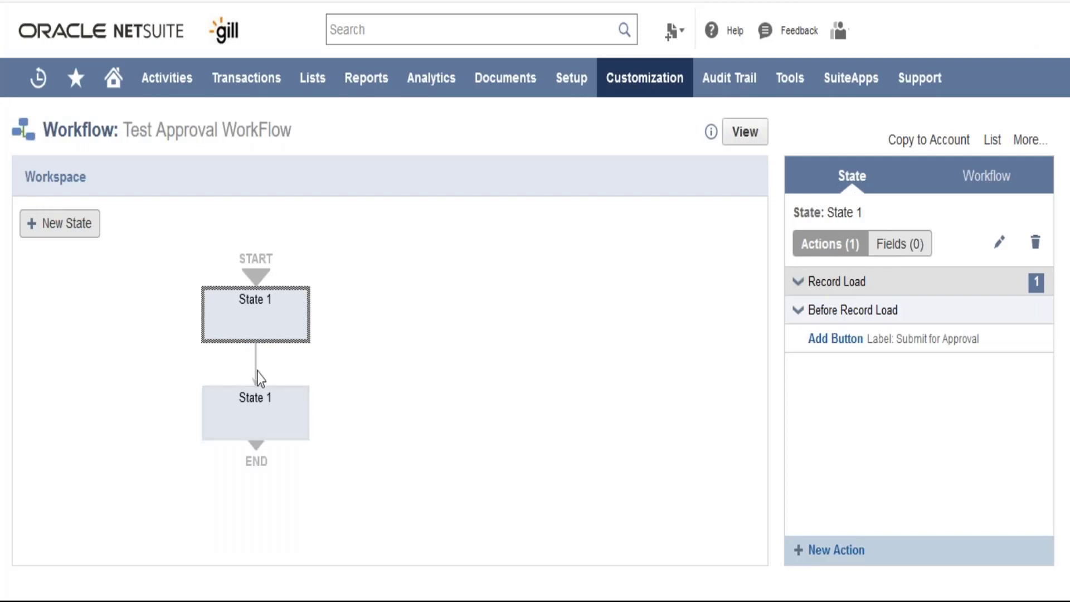
- Open the transition between the two states for editing and examine its Transition On options
{"action": "left_click", "coordinate": [256, 371]}
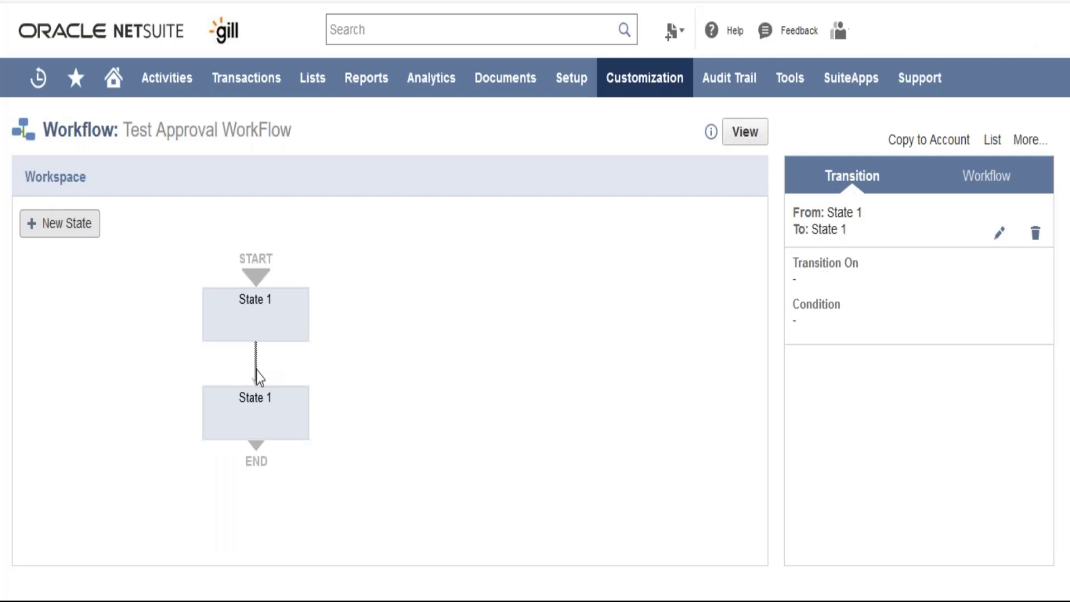
{"action": "double_click", "coordinate": [256, 370]}
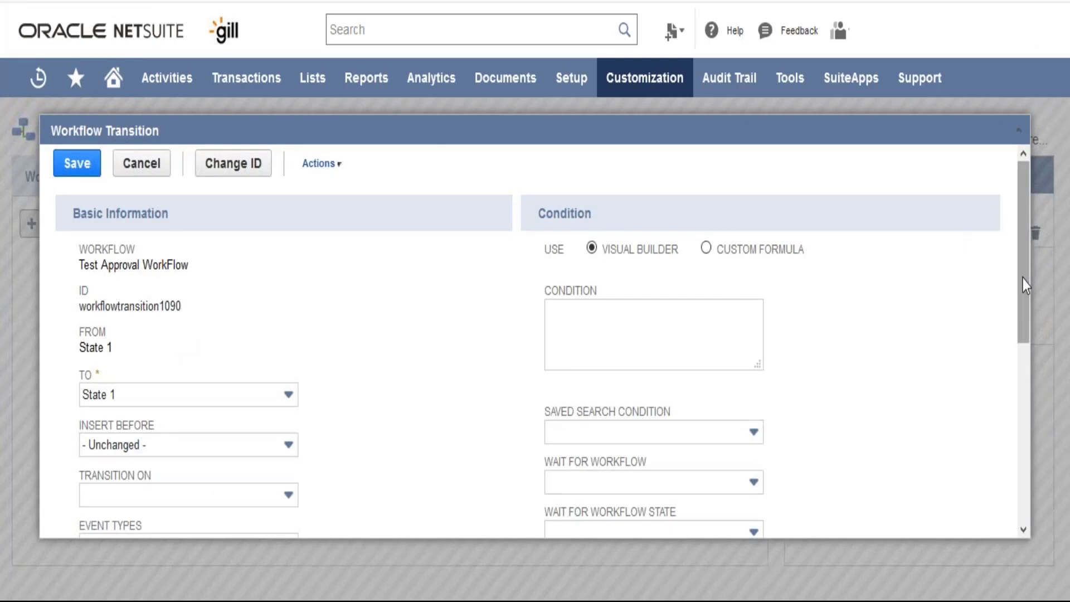
{"action": "scroll", "coordinate": [1023, 296], "scroll_direction": "down", "scroll_amount": 1}
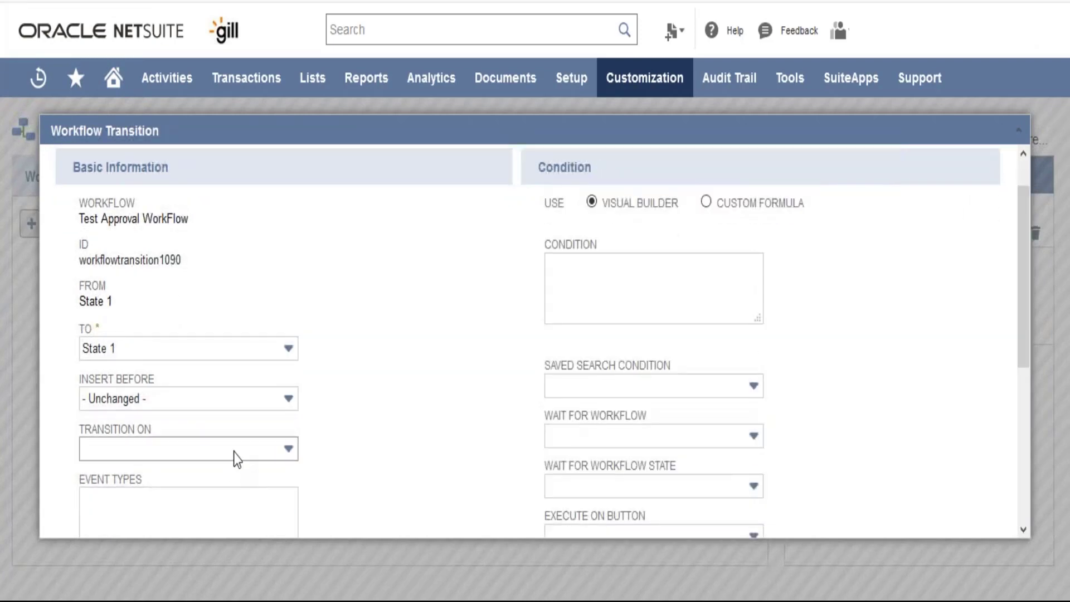
{"action": "left_click", "coordinate": [234, 453]}
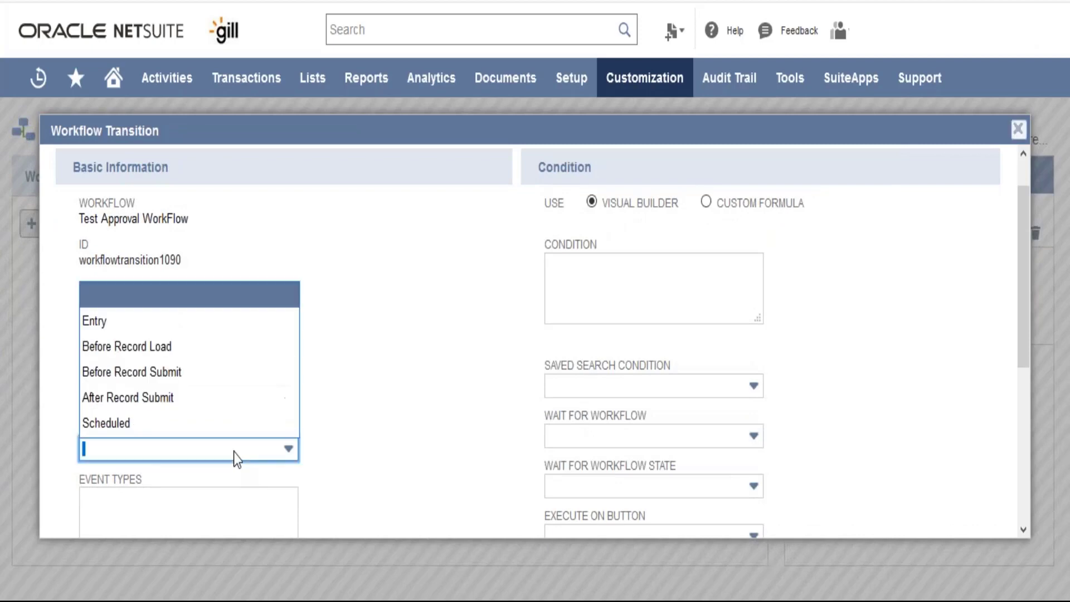
{"action": "left_click", "coordinate": [453, 395]}
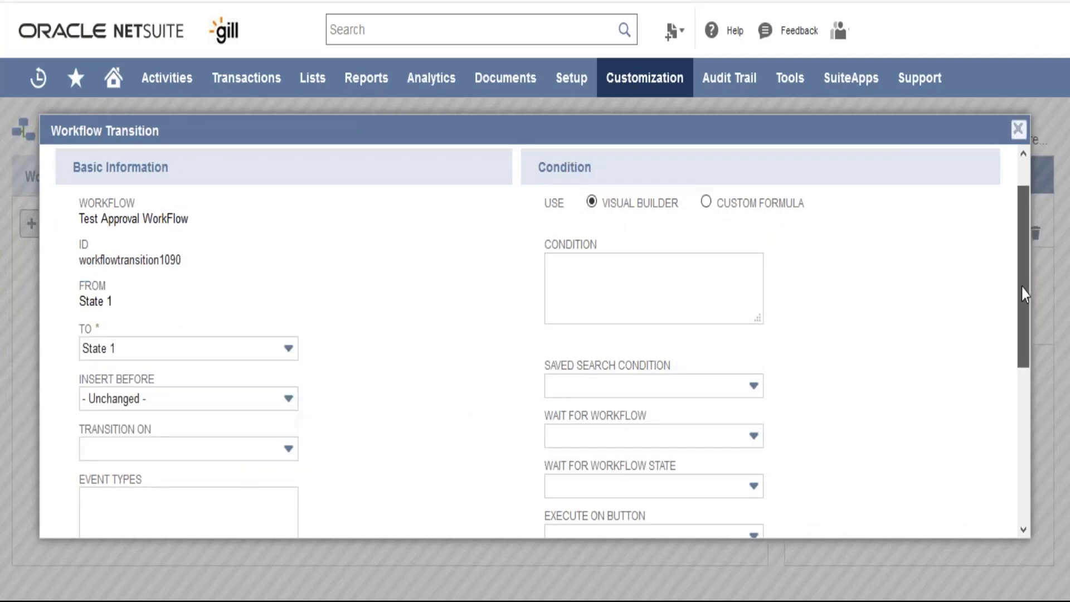
- Examine the transition's Execute On Button, Saved Search Condition and Wait For Workflow options
{"action": "left_click_drag", "start_coordinate": [1022, 287], "coordinate": [1023, 371]}
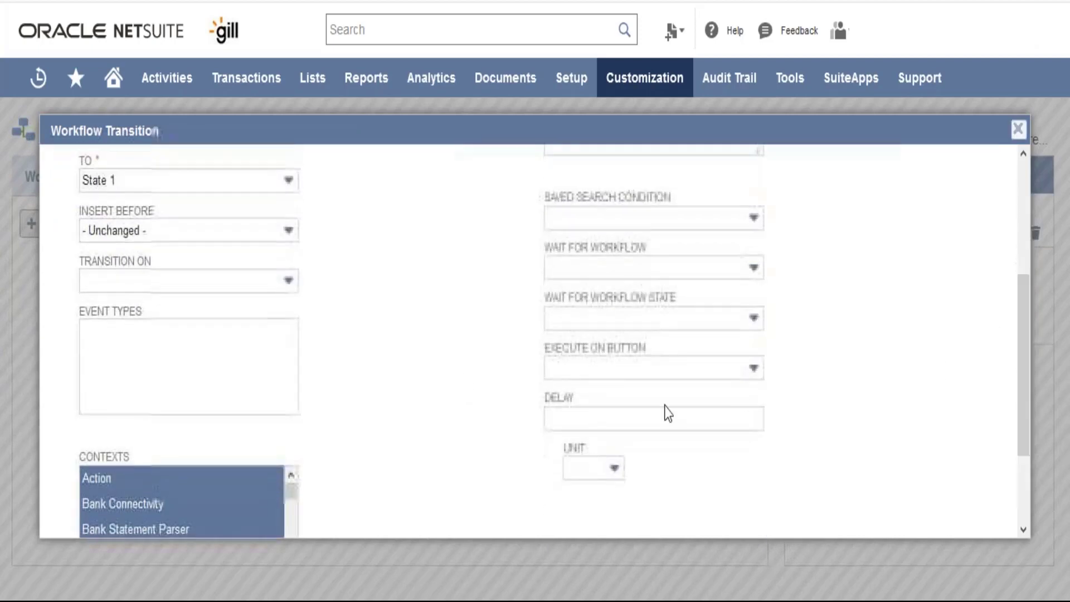
{"action": "left_click", "coordinate": [650, 376]}
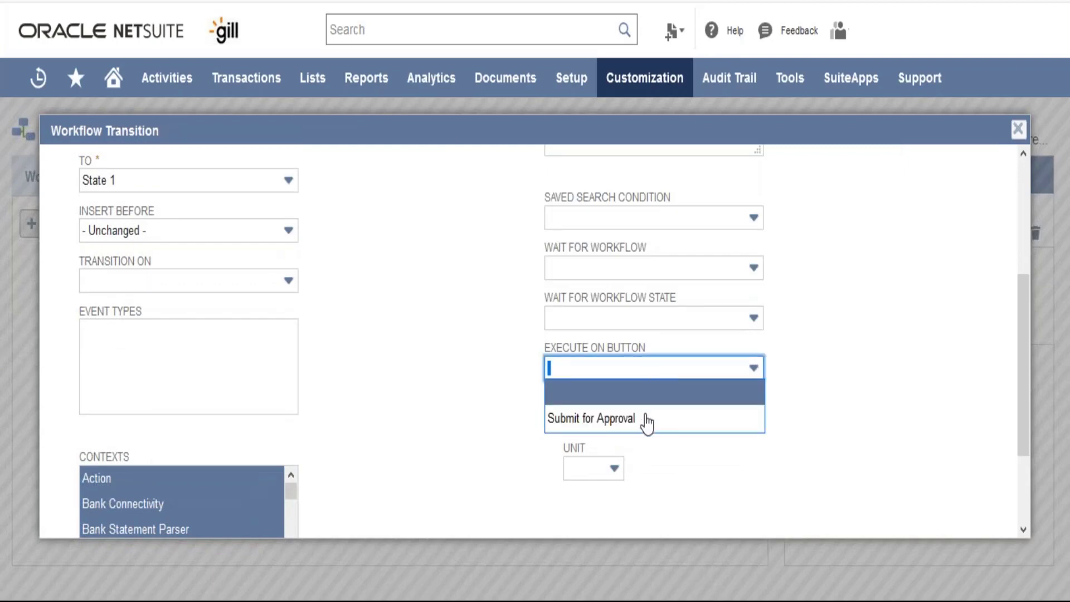
{"action": "left_click", "coordinate": [637, 222]}
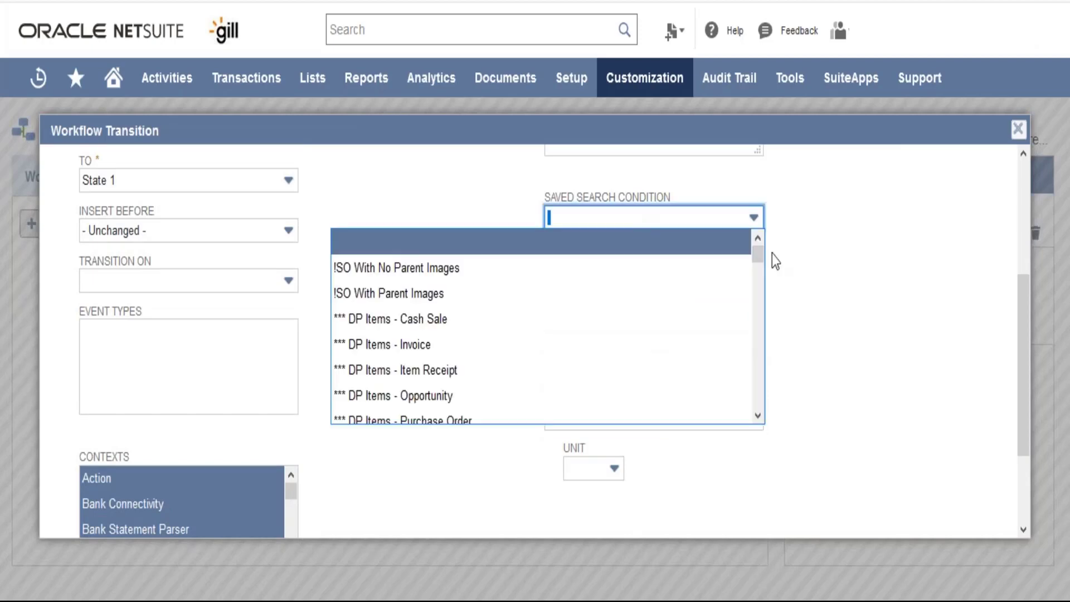
{"action": "left_click", "coordinate": [828, 311]}
{"action": "left_click", "coordinate": [611, 268]}
{"action": "left_click", "coordinate": [496, 346]}
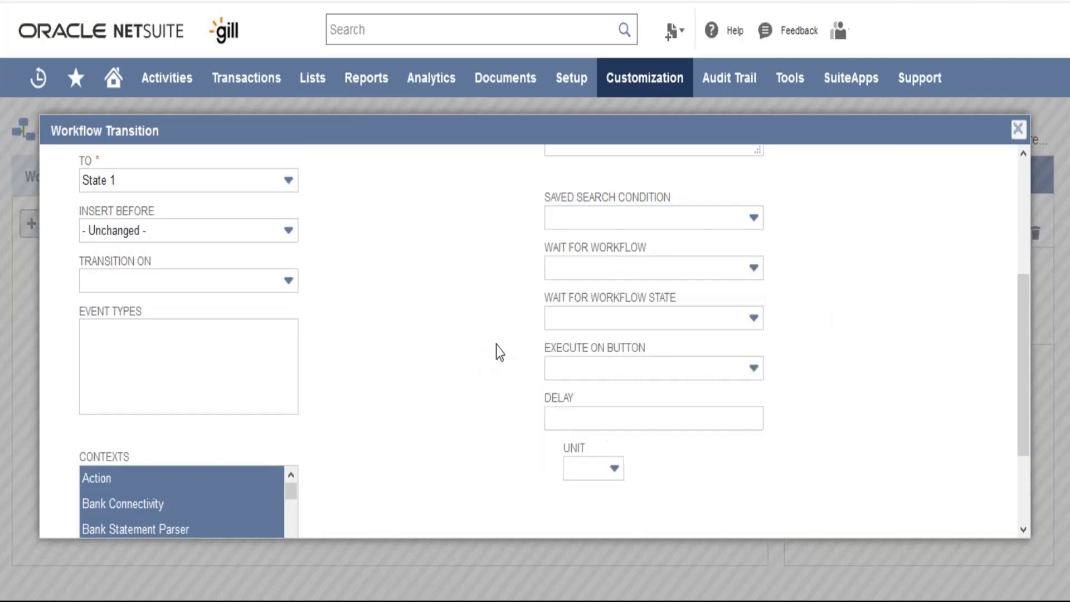
- Make the transition execute on the Submit for Approval button, save it and check the button in its summary
{"action": "left_click", "coordinate": [593, 376]}
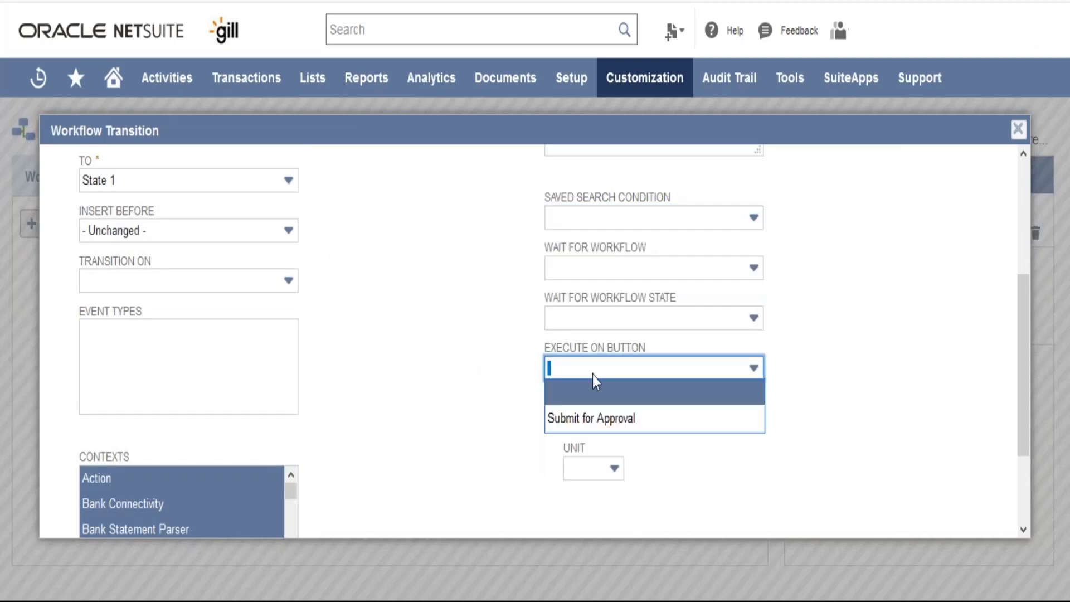
{"action": "left_click", "coordinate": [596, 419]}
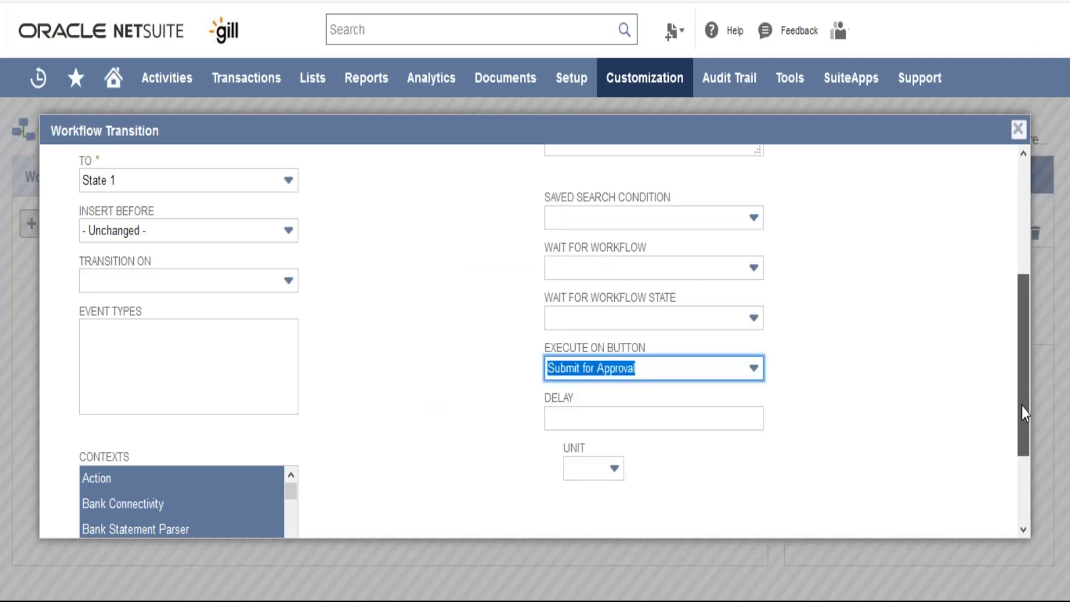
{"action": "left_click_drag", "start_coordinate": [1023, 413], "coordinate": [1026, 276]}
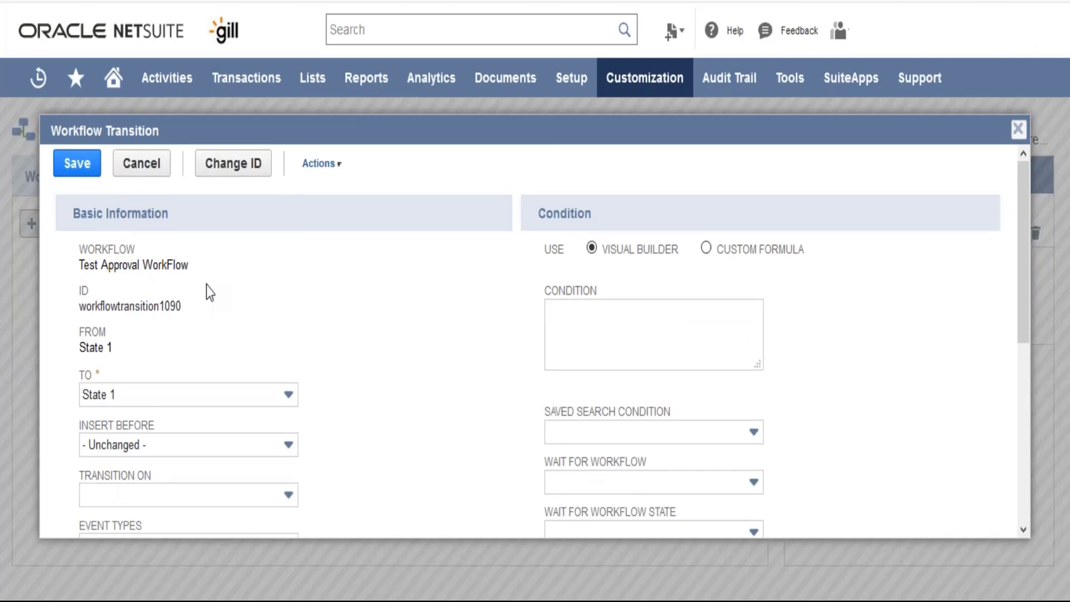
{"action": "left_click", "coordinate": [76, 164]}
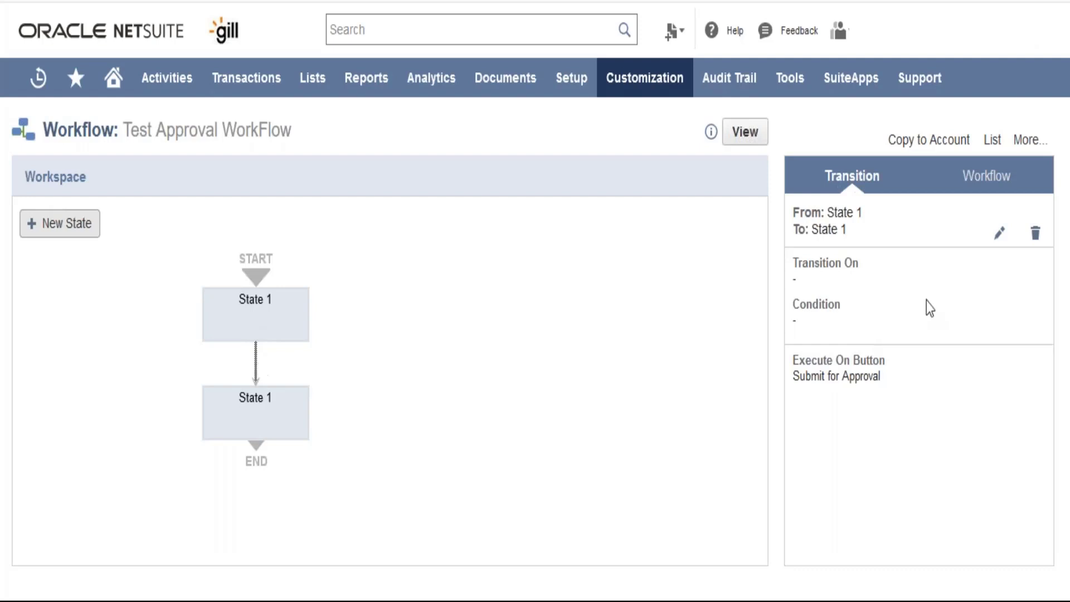
{"action": "left_click_drag", "start_coordinate": [881, 377], "coordinate": [798, 378]}
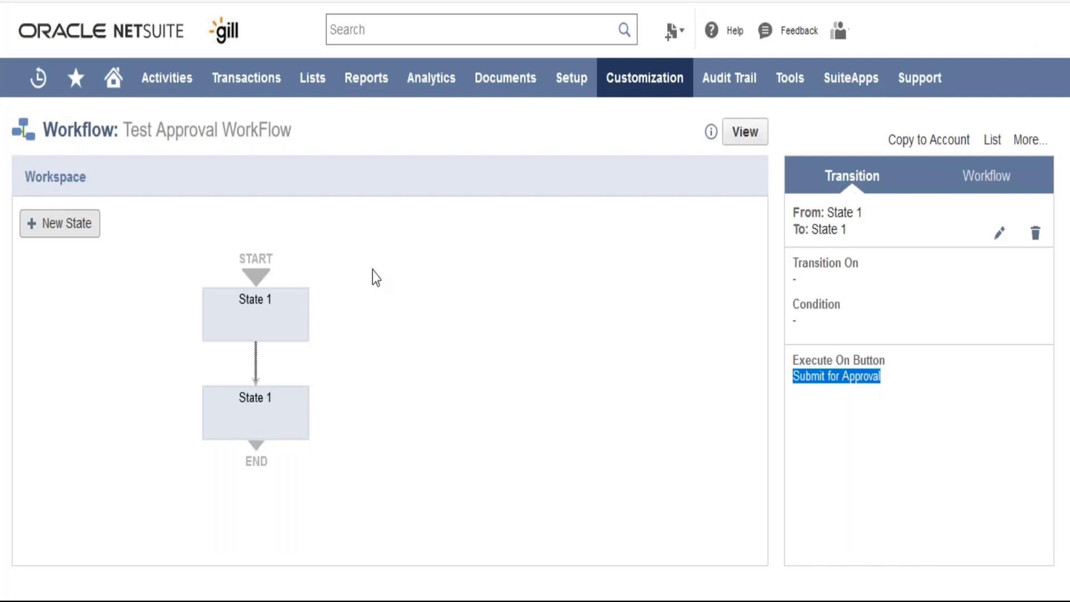
{"action": "left_click", "coordinate": [460, 238]}
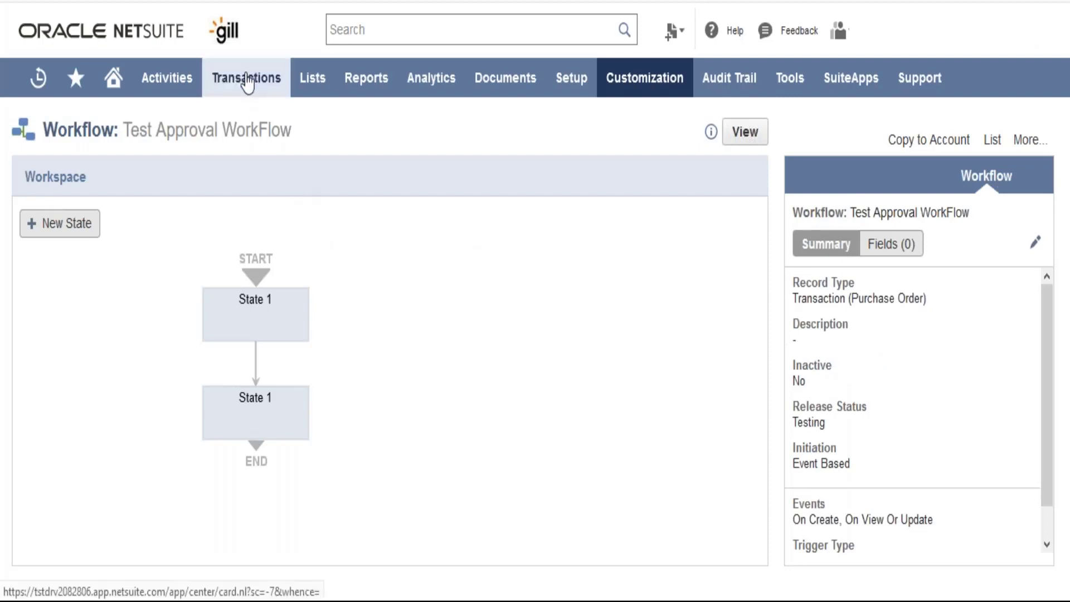
- Open a new purchase order entry form from the purchases transactions
{"action": "mouse_move", "coordinate": [246, 79]}
{"action": "mouse_move", "coordinate": [272, 201]}
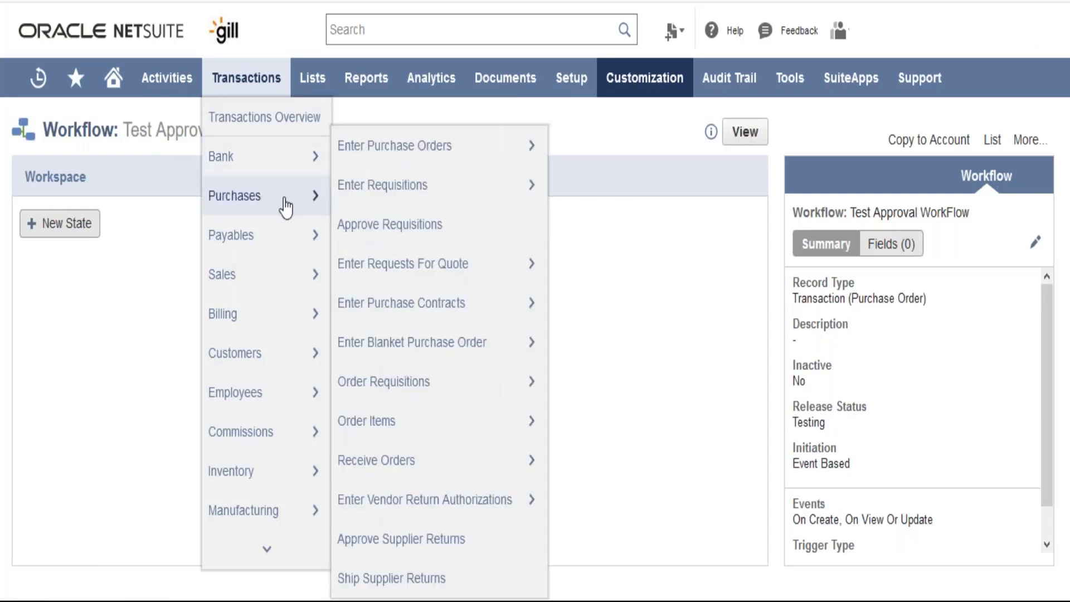
{"action": "mouse_move", "coordinate": [410, 162]}
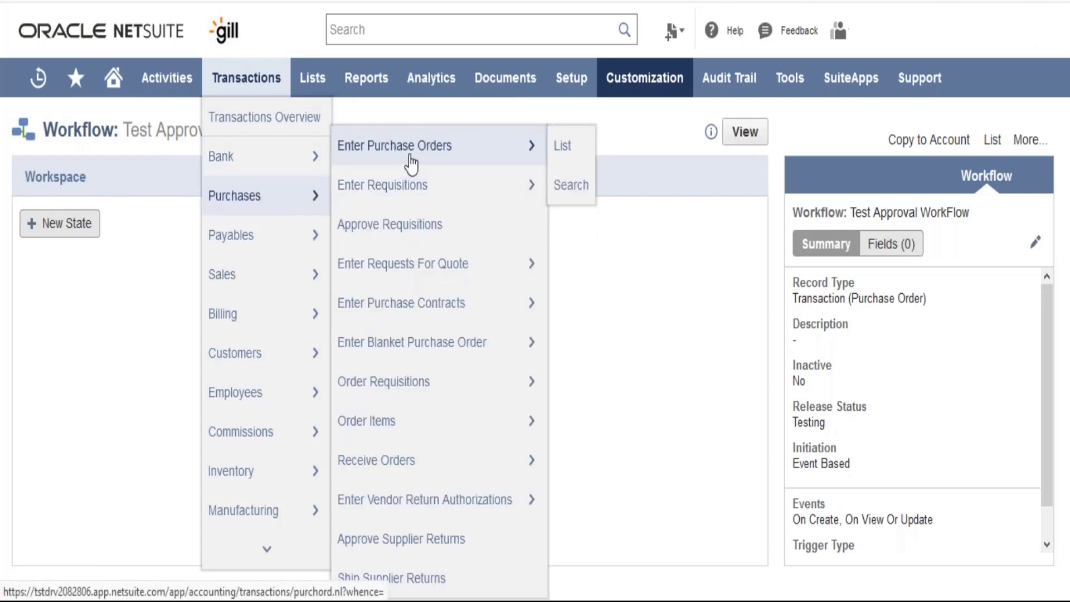
{"action": "left_click", "coordinate": [410, 162]}
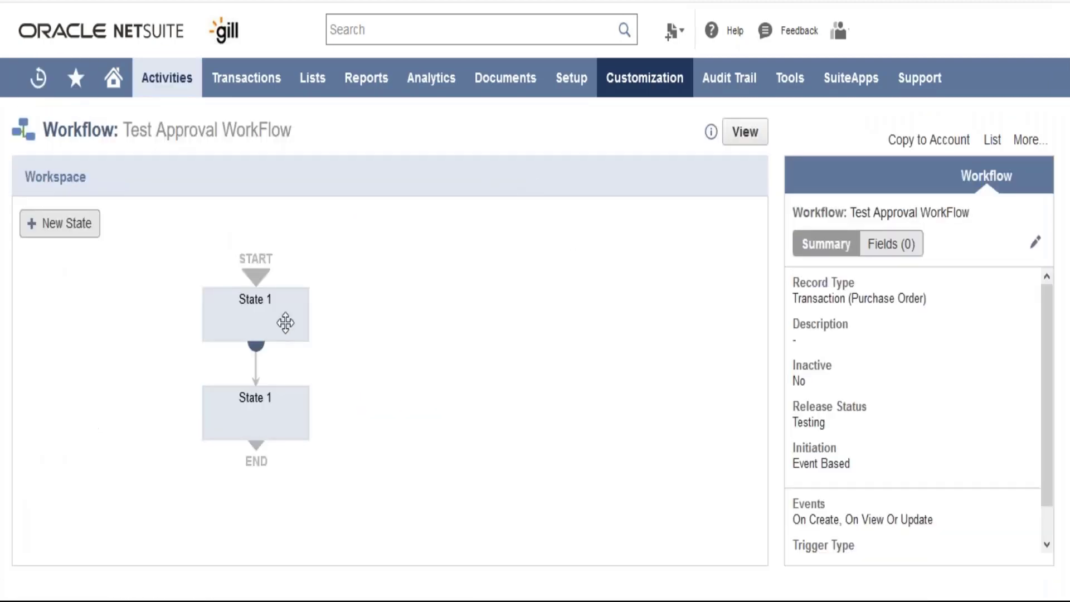
- Shorten the label of the start state's Add Button action to "Submit" and save the action
{"action": "left_click", "coordinate": [286, 322]}
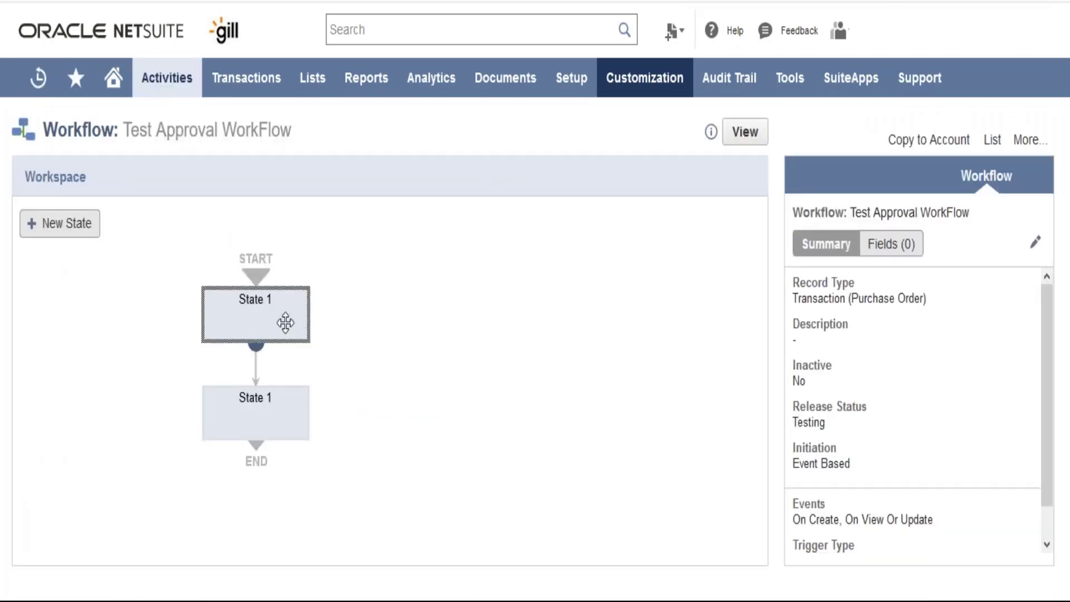
{"action": "mouse_move", "coordinate": [912, 342]}
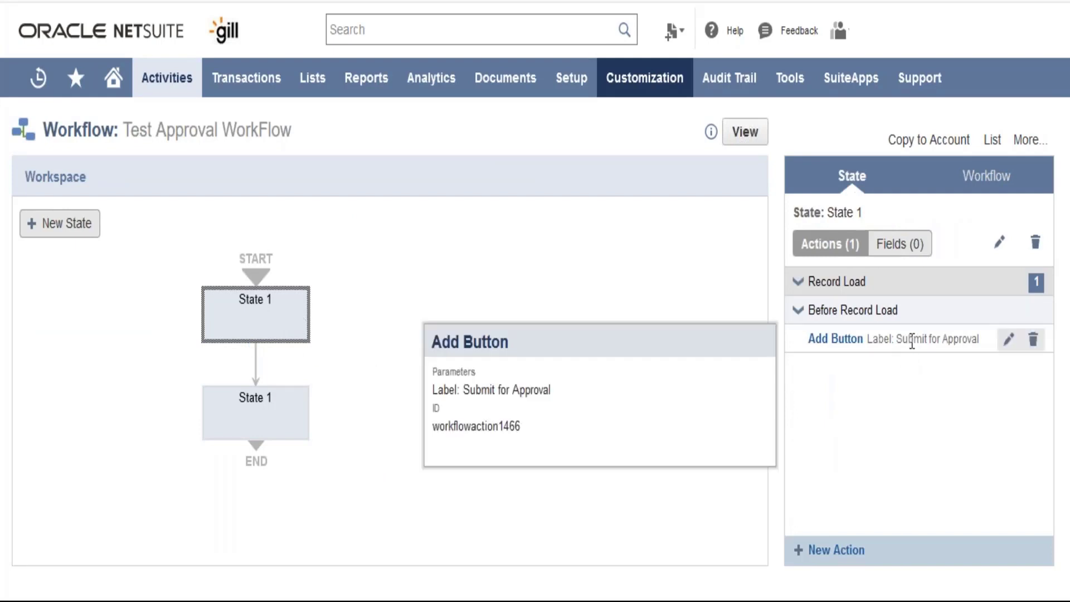
{"action": "left_click", "coordinate": [1009, 341]}
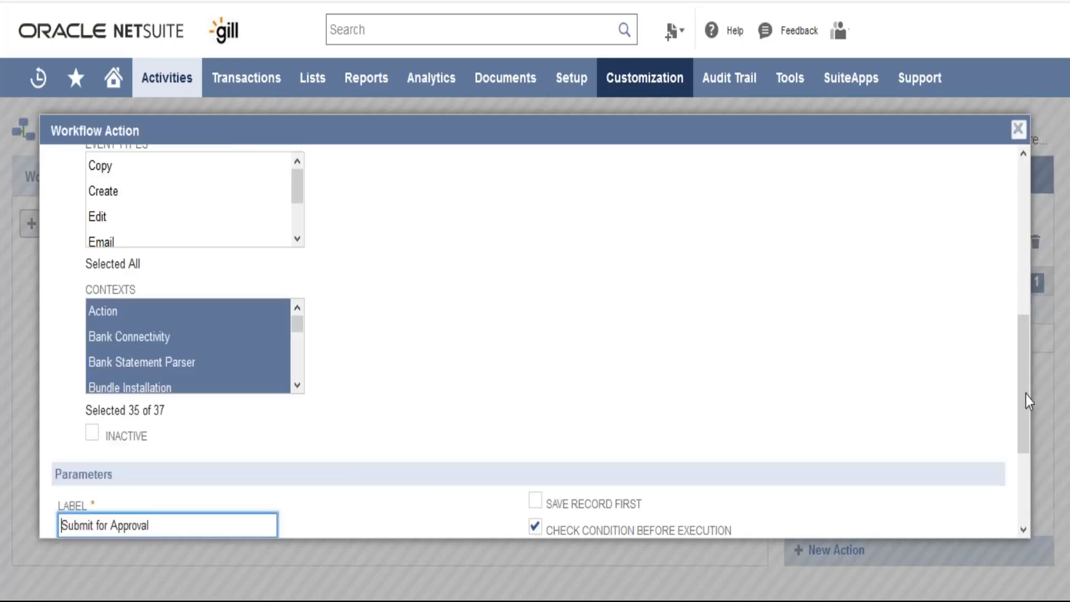
{"action": "left_click_drag", "start_coordinate": [1029, 400], "coordinate": [1029, 246]}
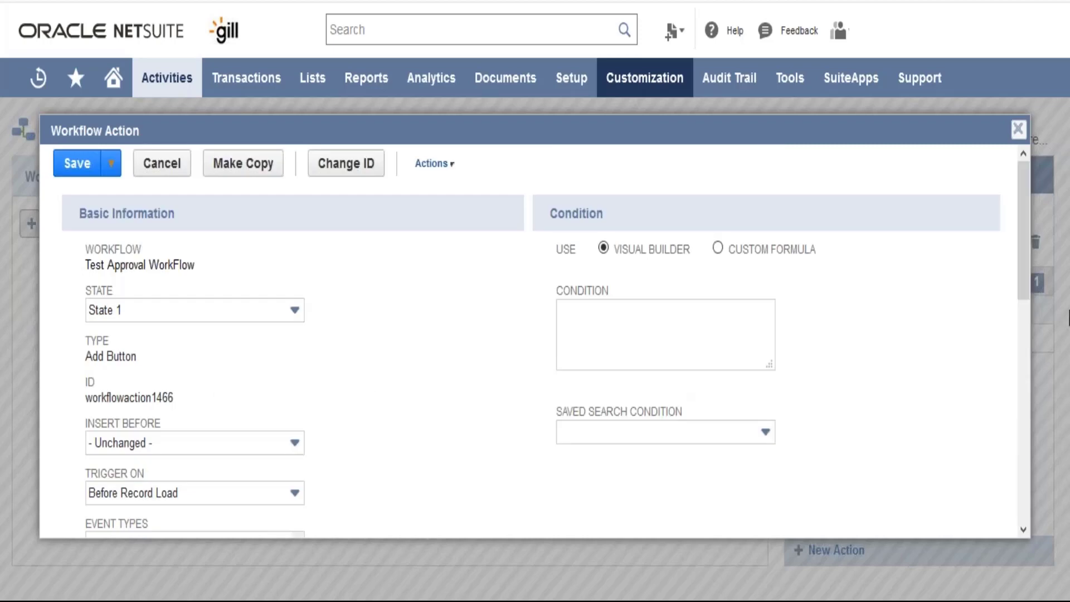
{"action": "scroll", "coordinate": [1025, 338], "scroll_direction": "down", "scroll_amount": 1}
{"action": "scroll", "coordinate": [1022, 337], "scroll_direction": "down", "scroll_amount": 7}
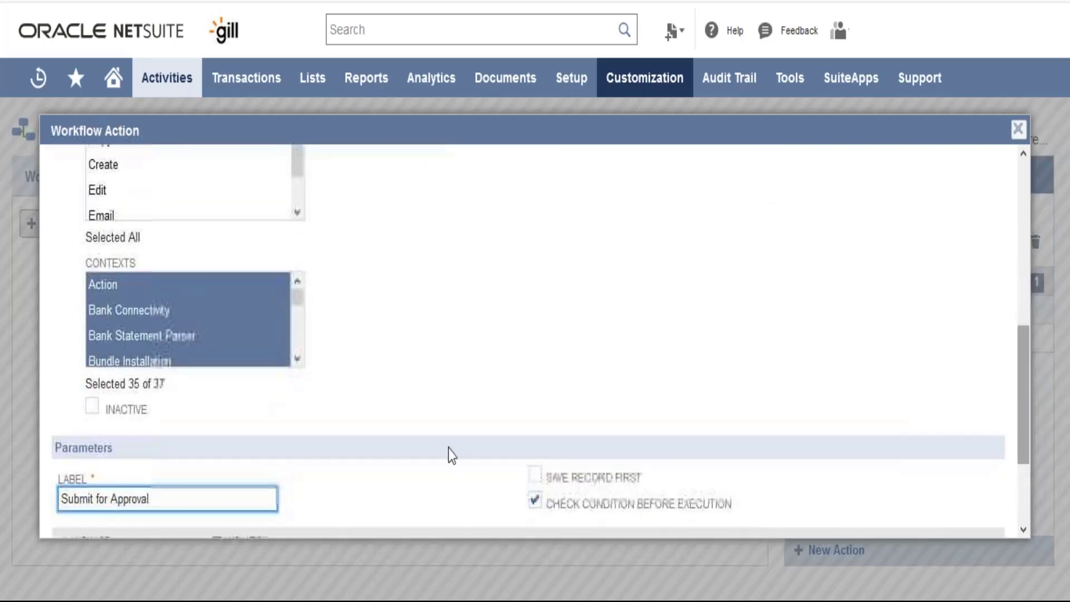
{"action": "left_click_drag", "start_coordinate": [149, 497], "coordinate": [95, 494]}
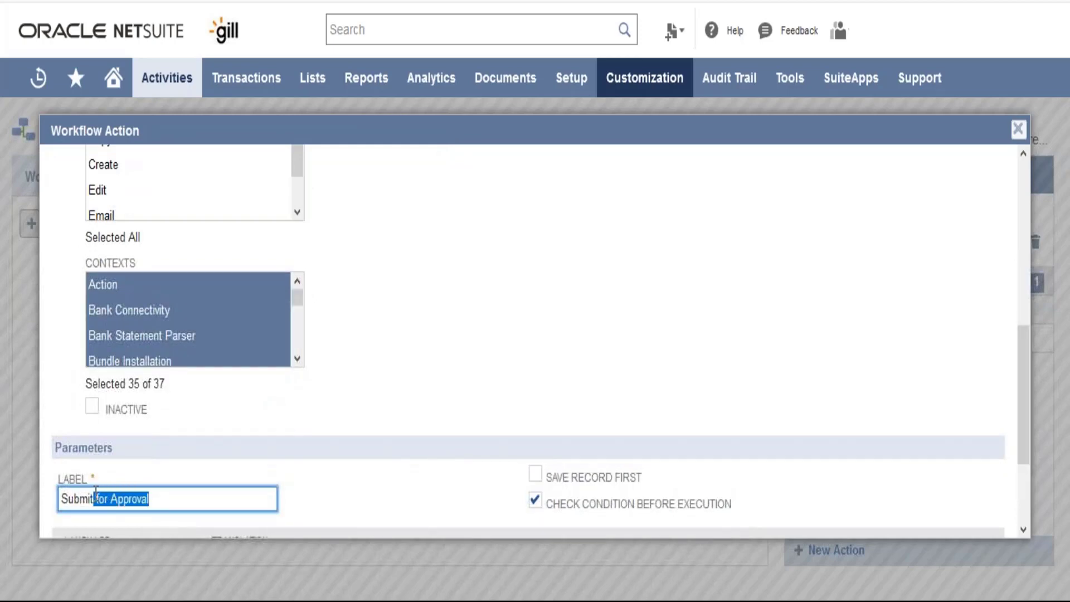
{"action": "key", "text": "BackSpace"}
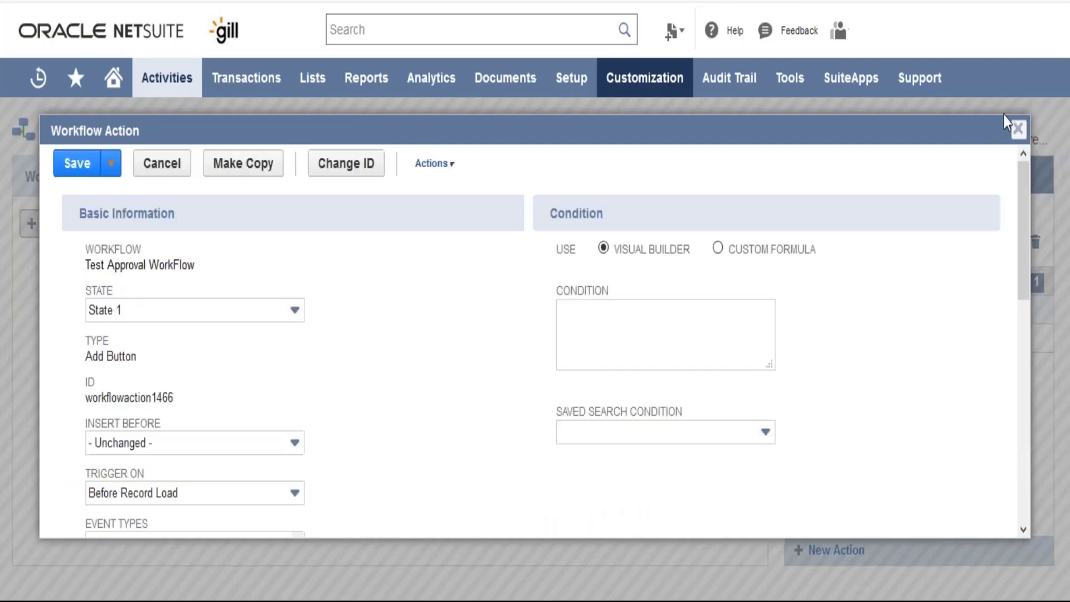
{"action": "scroll", "coordinate": [1020, 403], "scroll_direction": "up", "scroll_amount": 10}
{"action": "left_click", "coordinate": [84, 175]}
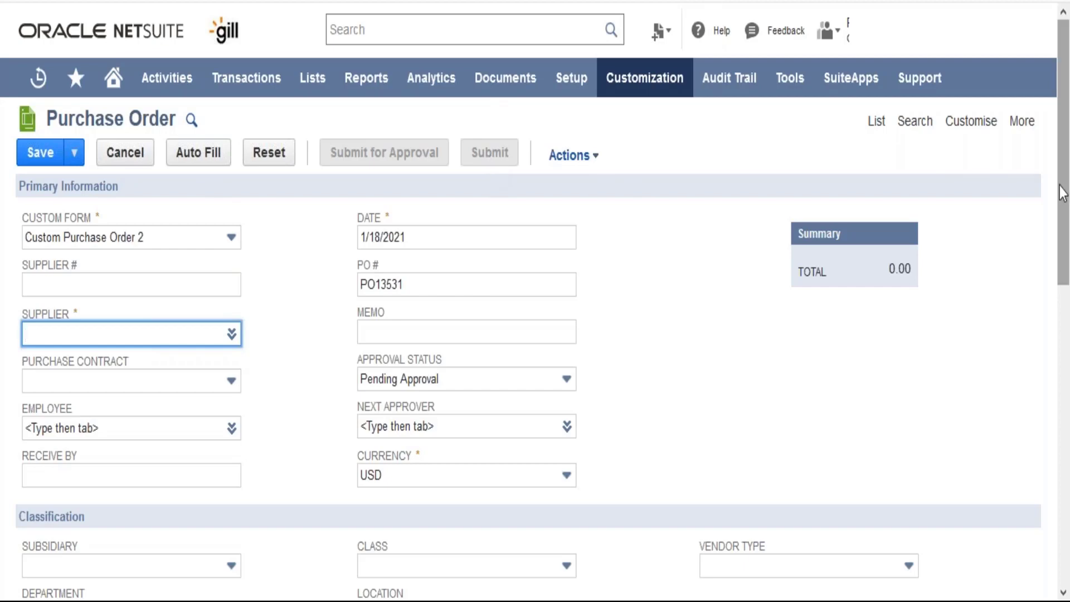
- Examine the new purchase order form down to its item and expense lines and go to the purchase order list
{"action": "left_click_drag", "start_coordinate": [1063, 193], "coordinate": [1066, 513]}
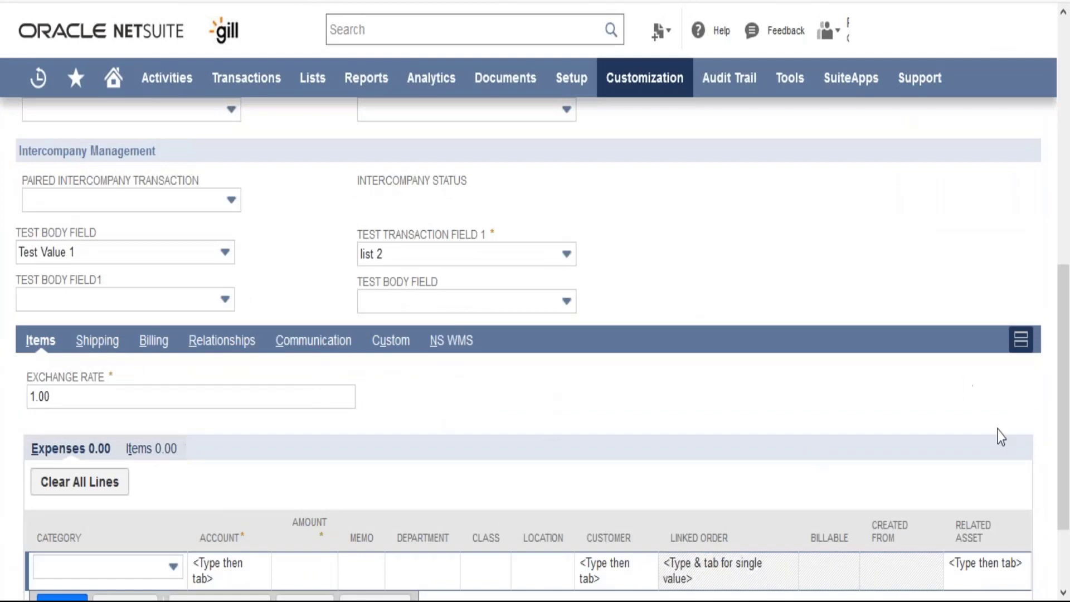
{"action": "mouse_move", "coordinate": [1067, 421]}
{"action": "left_mouse_down"}
{"action": "mouse_move", "coordinate": [1067, 440]}
{"action": "mouse_move", "coordinate": [1067, 421]}
{"action": "left_mouse_up"}
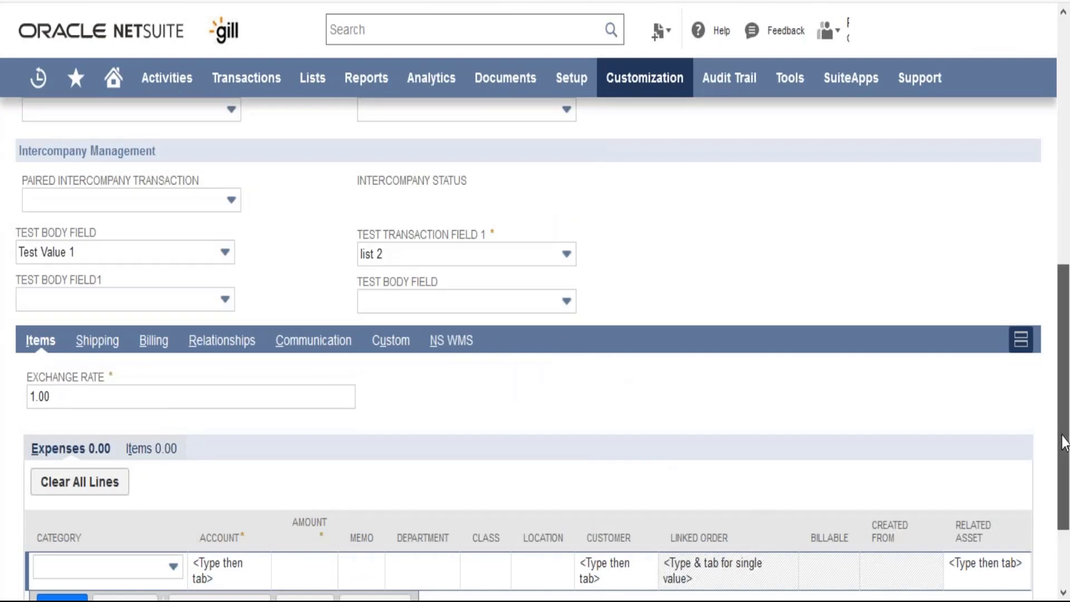
{"action": "left_click_drag", "start_coordinate": [1064, 406], "coordinate": [1062, 152]}
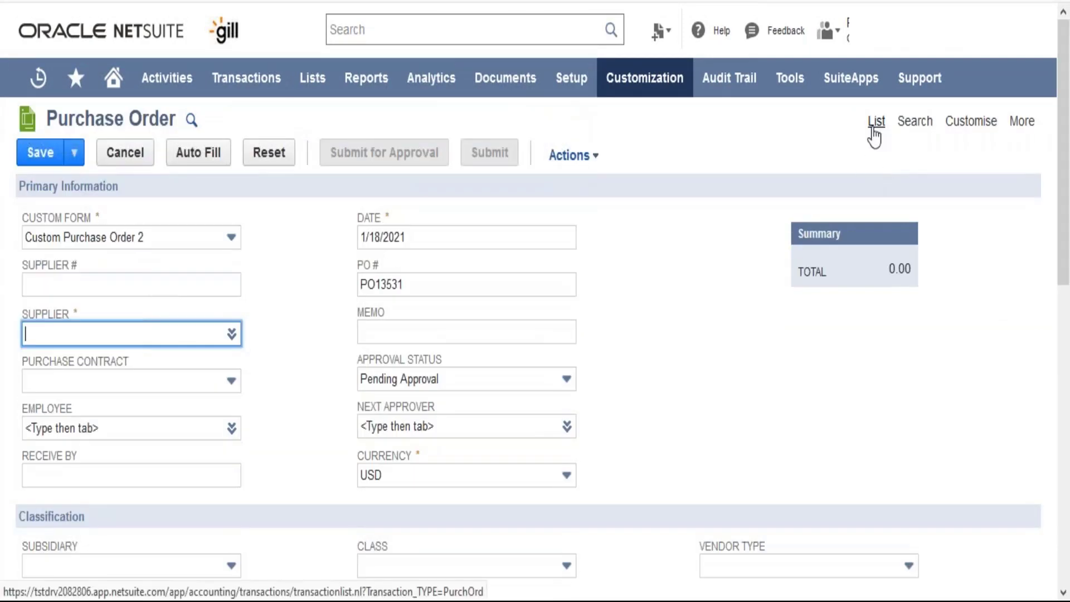
{"action": "left_click", "coordinate": [874, 127]}
{"action": "left_click", "coordinate": [628, 269]}
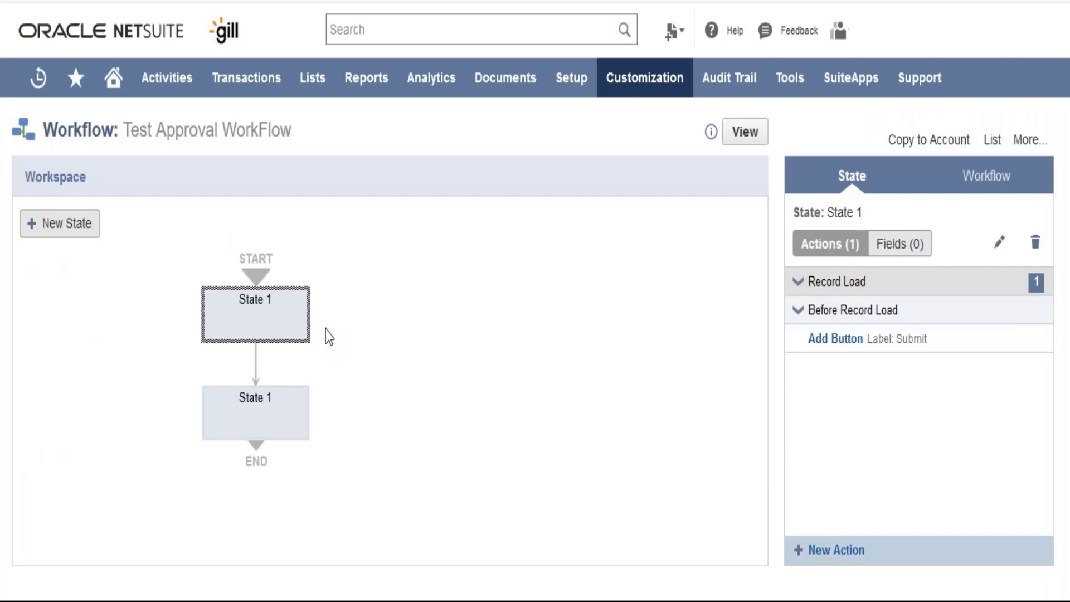
- View the actions of the lower state in the Test Approval WorkFlow
{"action": "mouse_move", "coordinate": [256, 438]}
{"action": "left_click", "coordinate": [256, 415]}
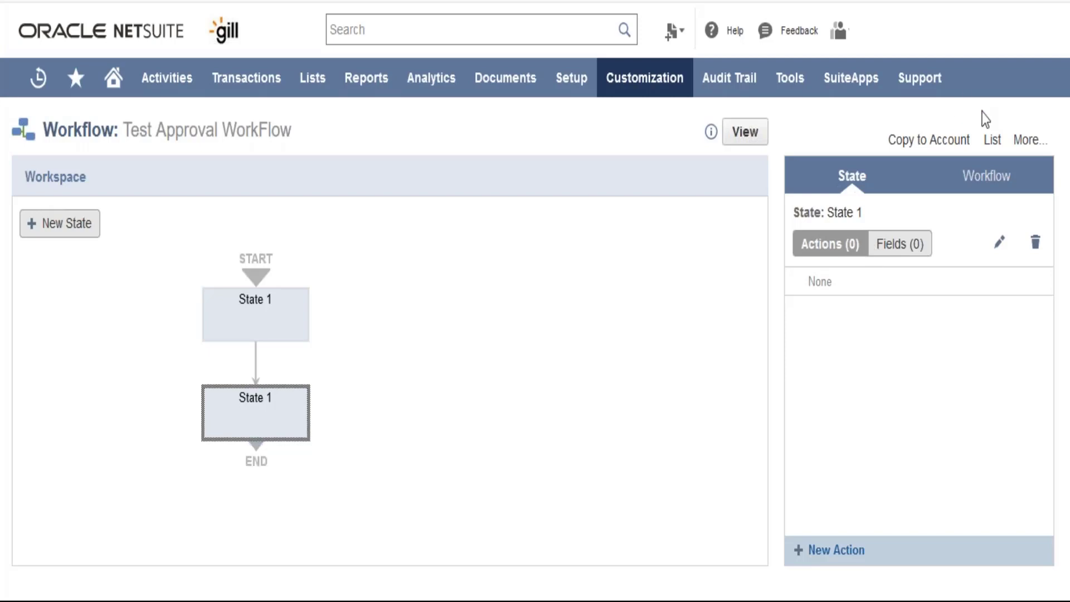
- Open the Purchase Order Basic Approval workflow for editing from the workflow list and view its Initiation state's actions
{"action": "left_click", "coordinate": [992, 140]}
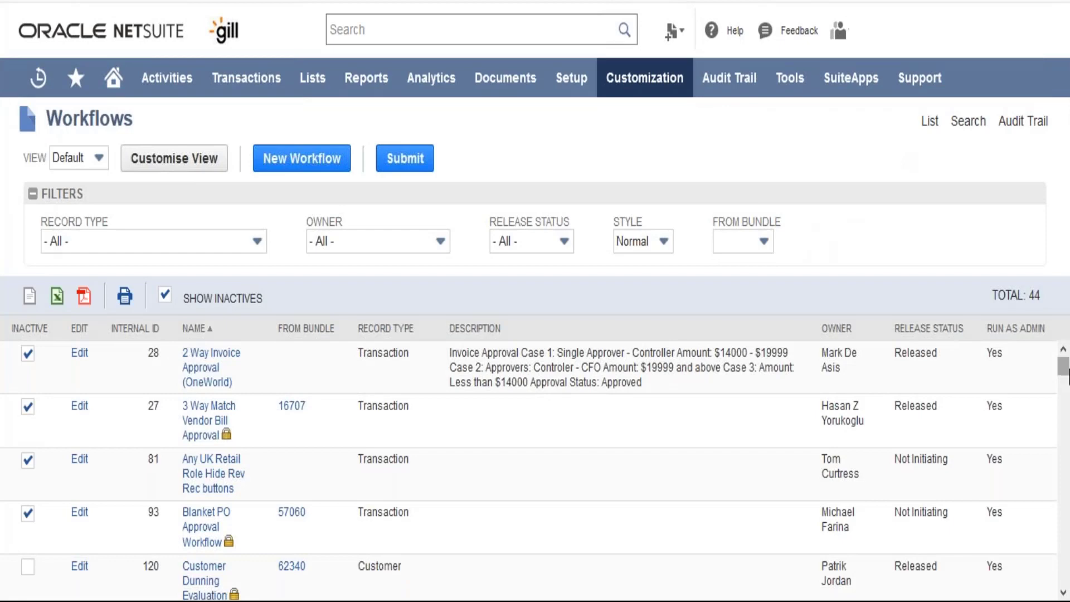
{"action": "left_click_drag", "start_coordinate": [1063, 377], "coordinate": [1068, 495]}
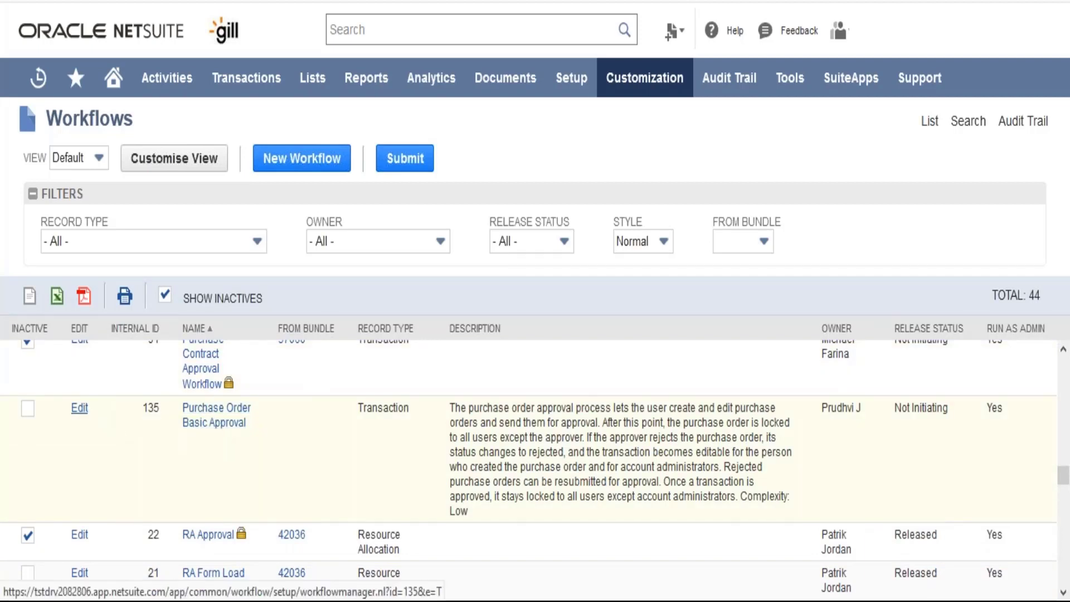
{"action": "left_click", "coordinate": [79, 408]}
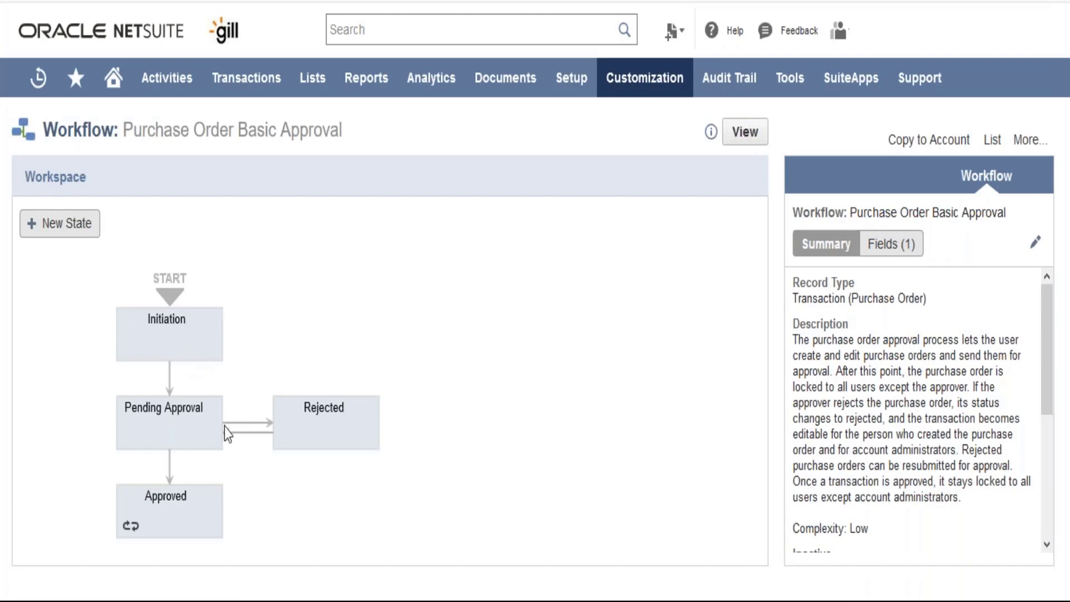
{"action": "left_click", "coordinate": [184, 344]}
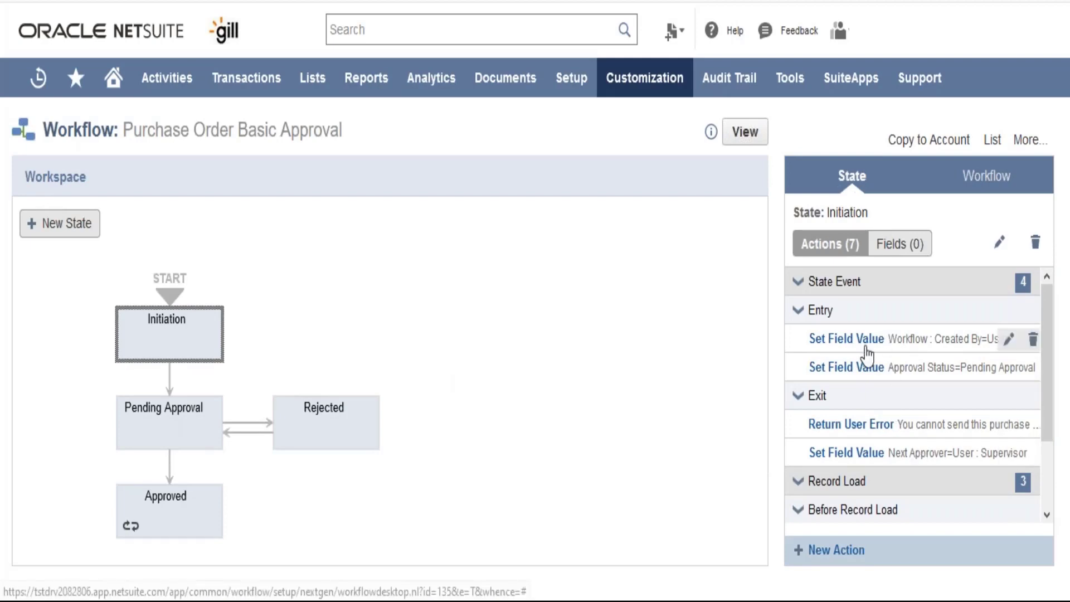
- Examine the parameters of the Initiation state's entry and exit actions
{"action": "mouse_move", "coordinate": [873, 352]}
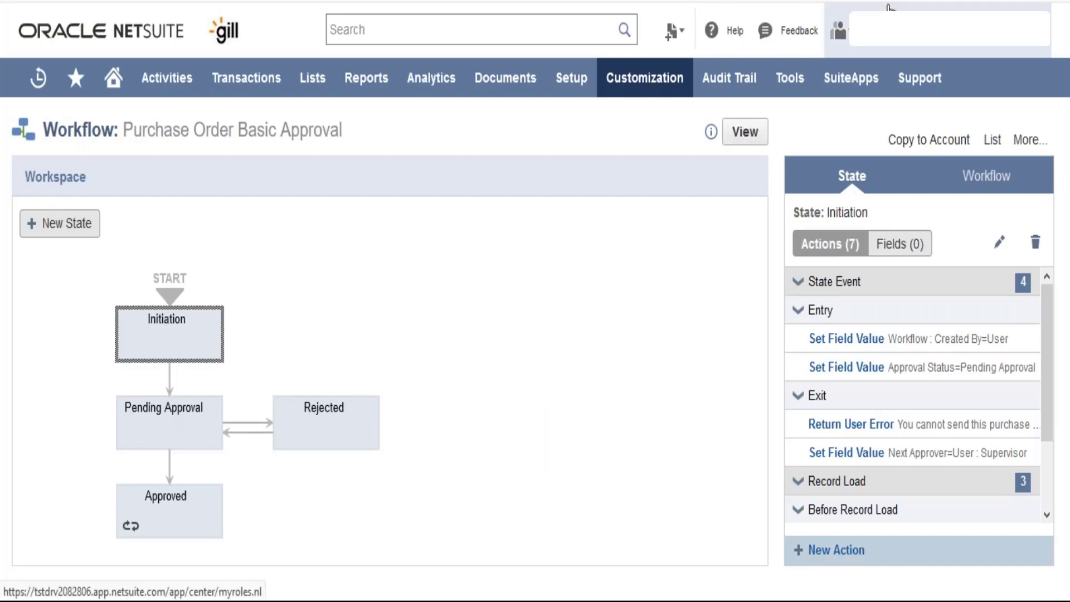
{"action": "mouse_move", "coordinate": [937, 31]}
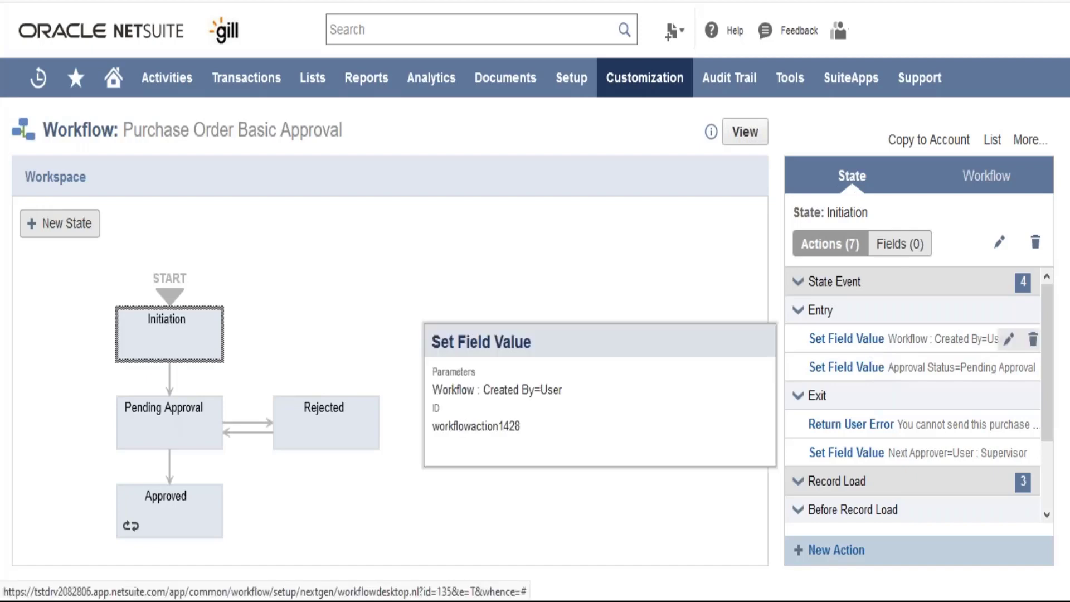
{"action": "mouse_move", "coordinate": [873, 374]}
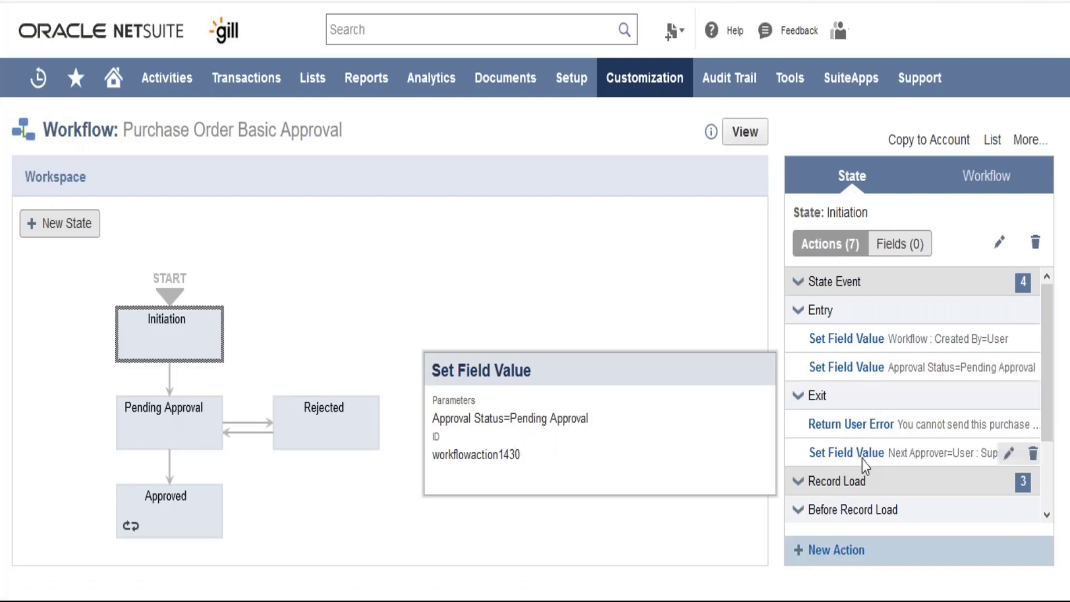
{"action": "mouse_move", "coordinate": [865, 434]}
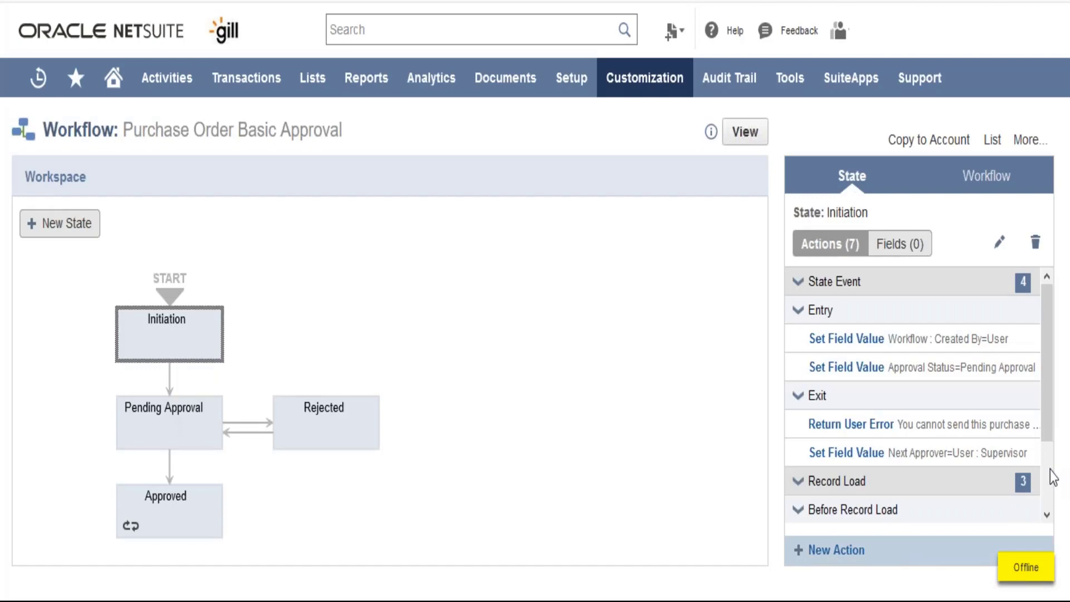
- Examine the label and condition of the Initiation state's Add Button action that runs before record load
{"action": "left_click_drag", "start_coordinate": [1046, 430], "coordinate": [1044, 514]}
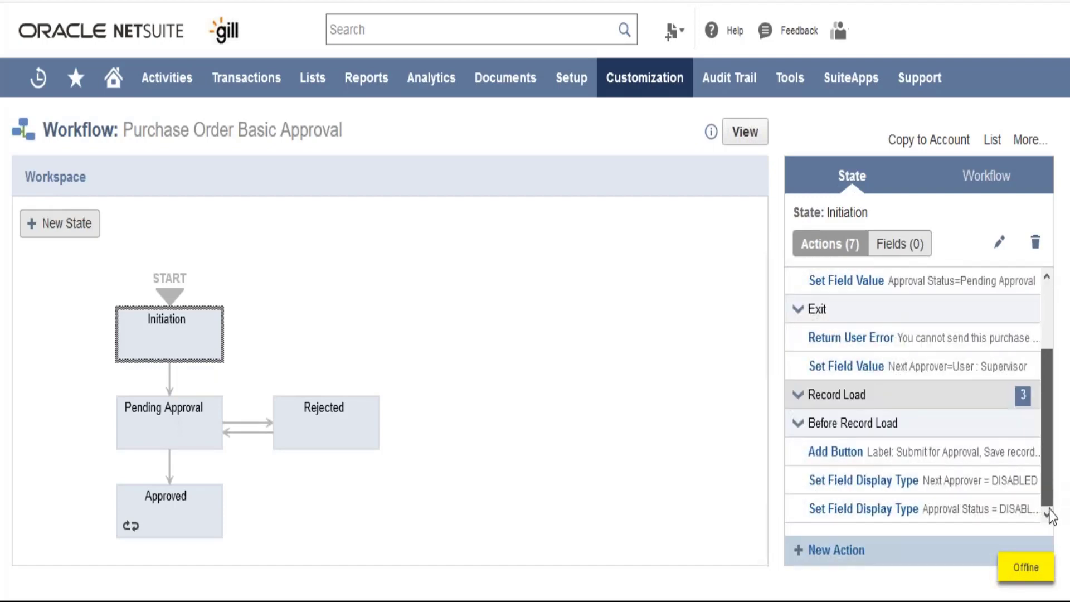
{"action": "left_click", "coordinate": [798, 397]}
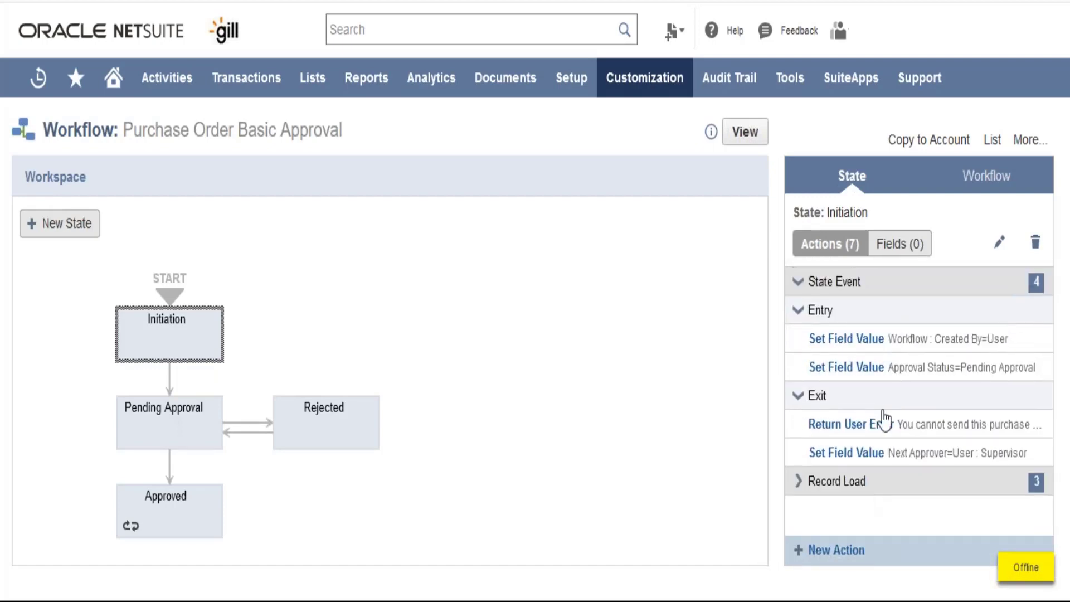
{"action": "left_click", "coordinate": [797, 483]}
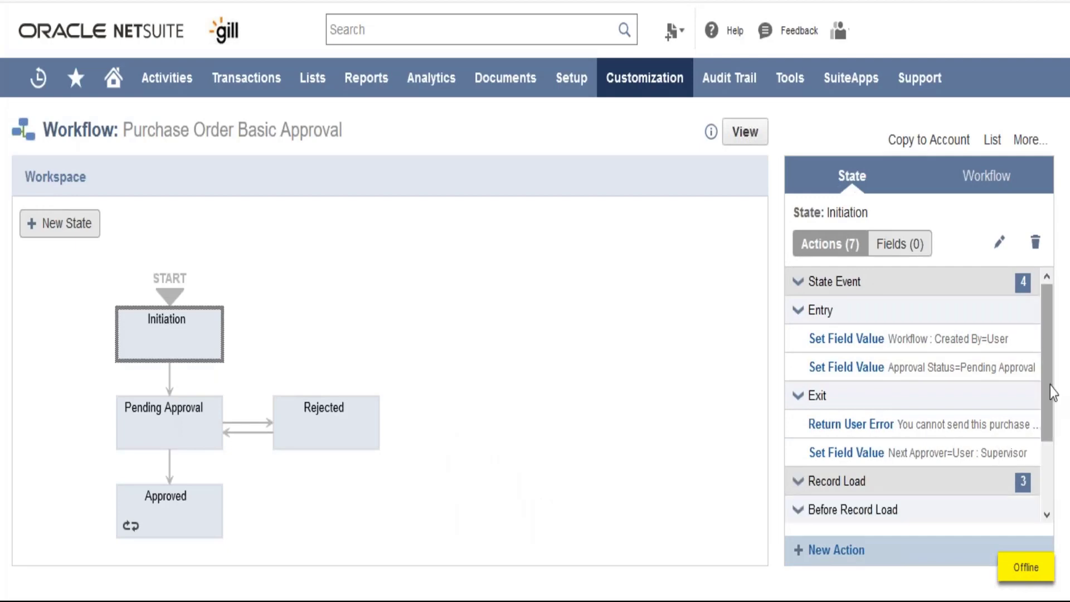
{"action": "left_click_drag", "start_coordinate": [1050, 386], "coordinate": [1058, 505]}
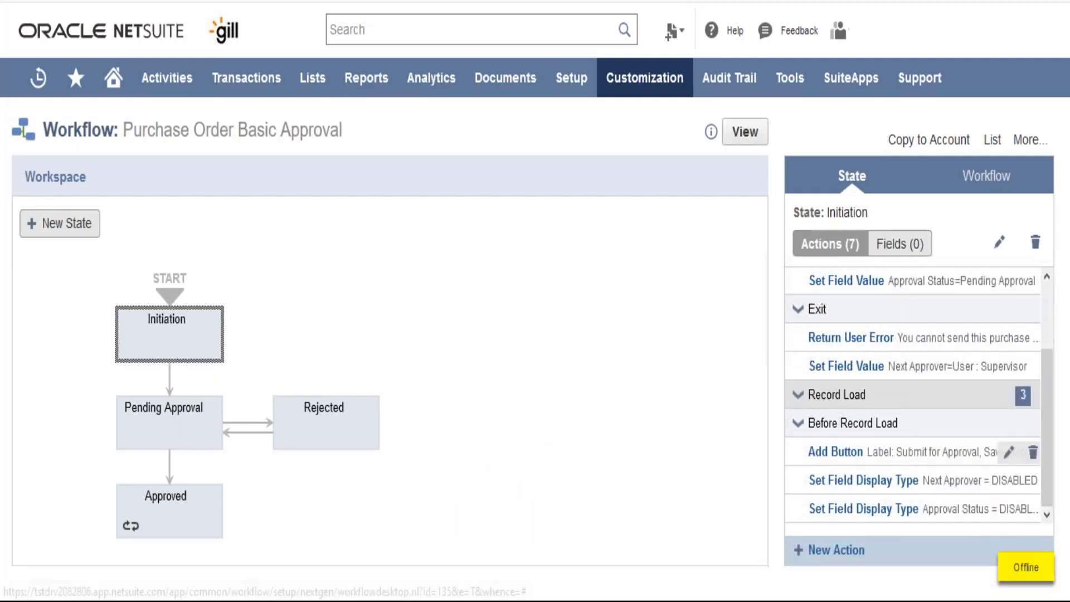
{"action": "mouse_move", "coordinate": [843, 460]}
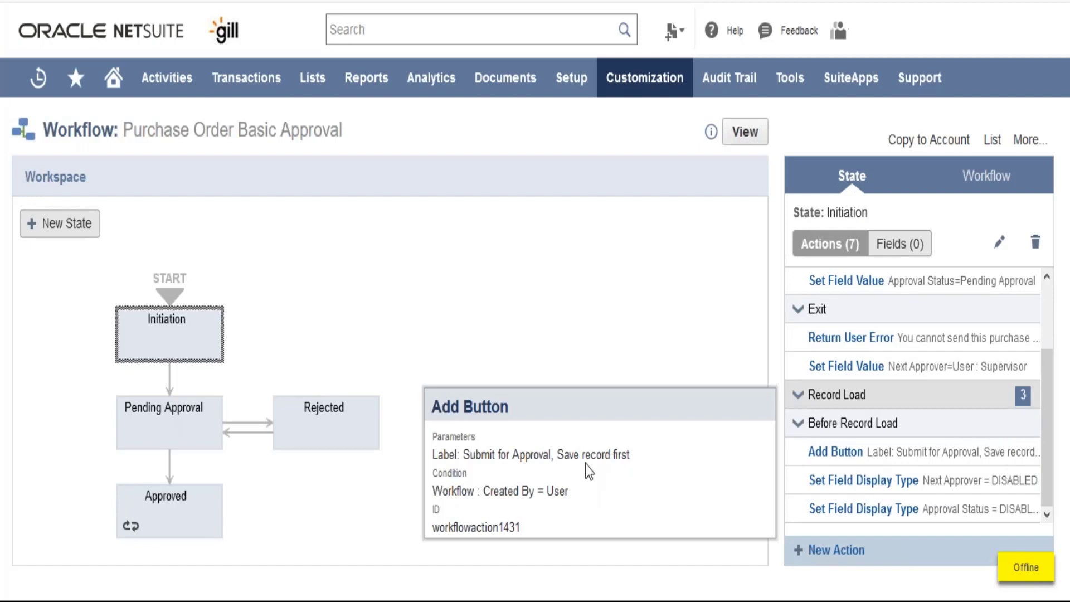
{"action": "left_click_drag", "start_coordinate": [505, 492], "coordinate": [568, 491]}
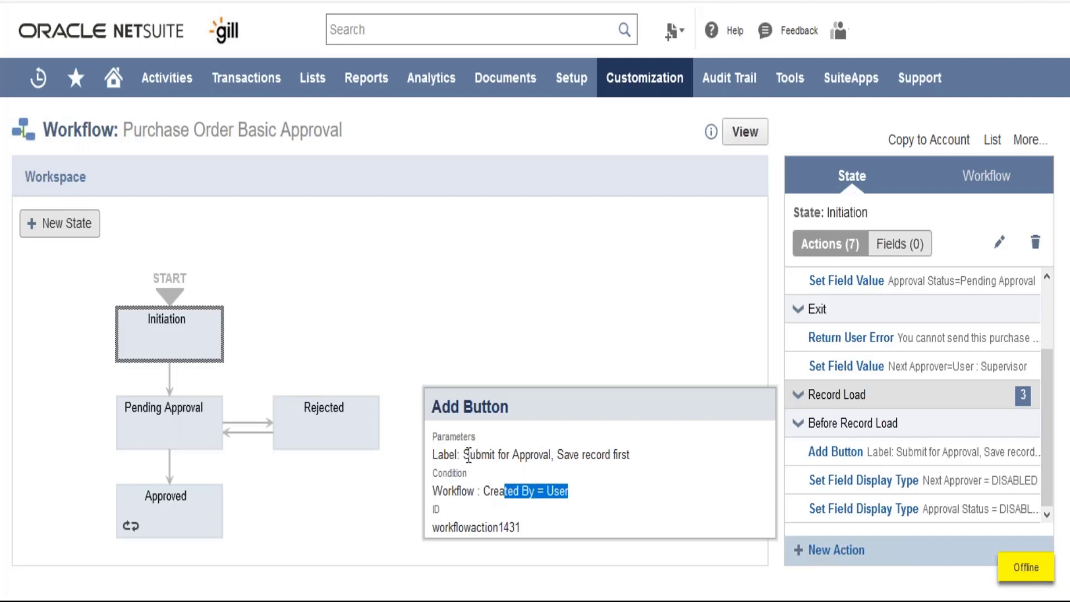
{"action": "left_click_drag", "start_coordinate": [465, 456], "coordinate": [433, 454]}
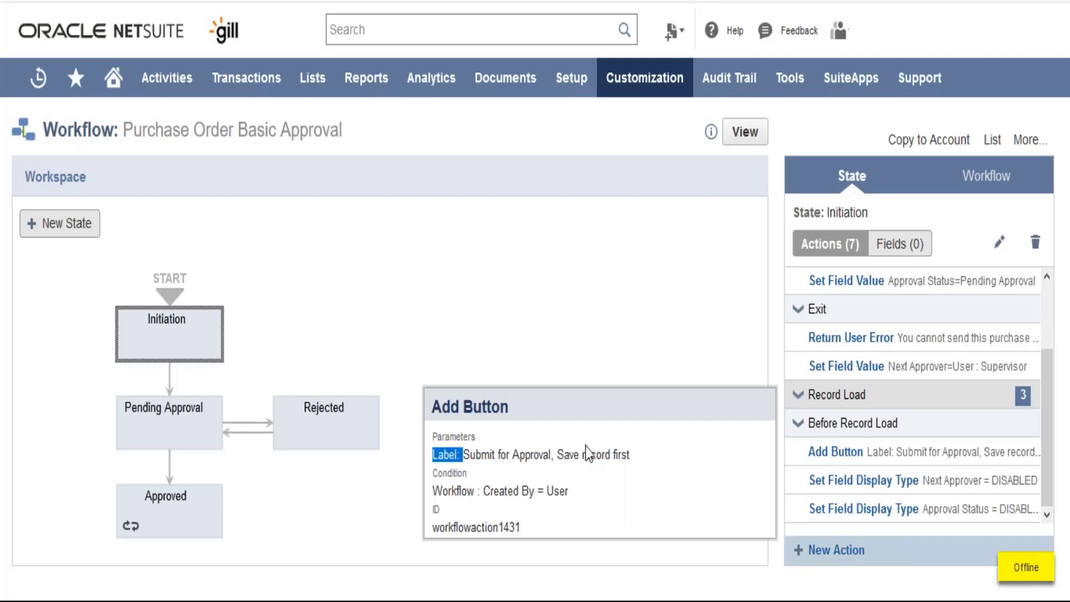
{"action": "left_click_drag", "start_coordinate": [484, 491], "coordinate": [571, 487]}
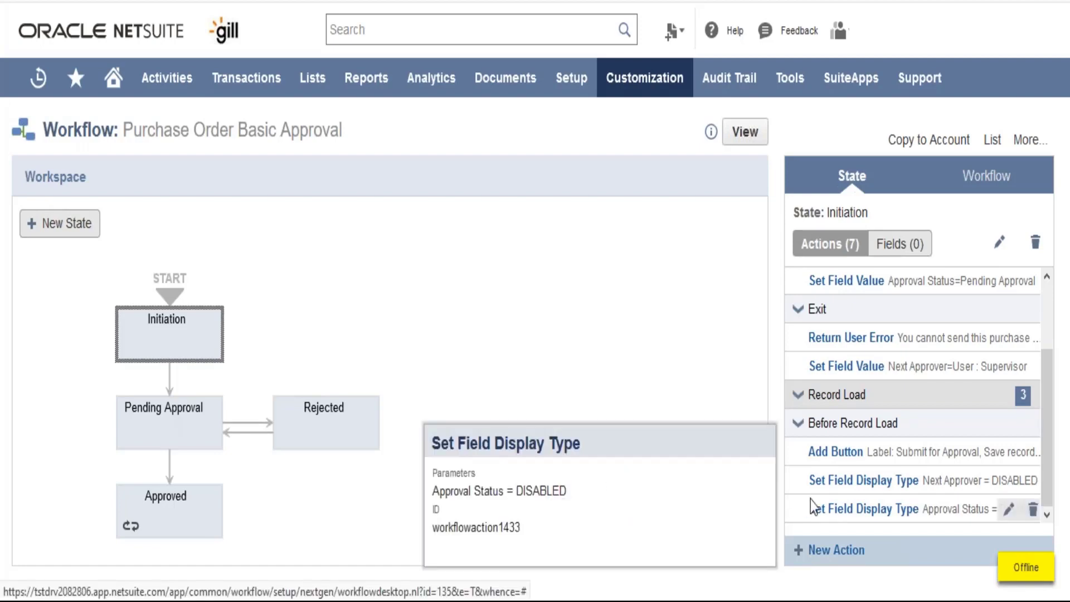
- Examine the two Set Field Display Type actions of the Initiation state, then deselect the state
{"action": "mouse_move", "coordinate": [825, 490]}
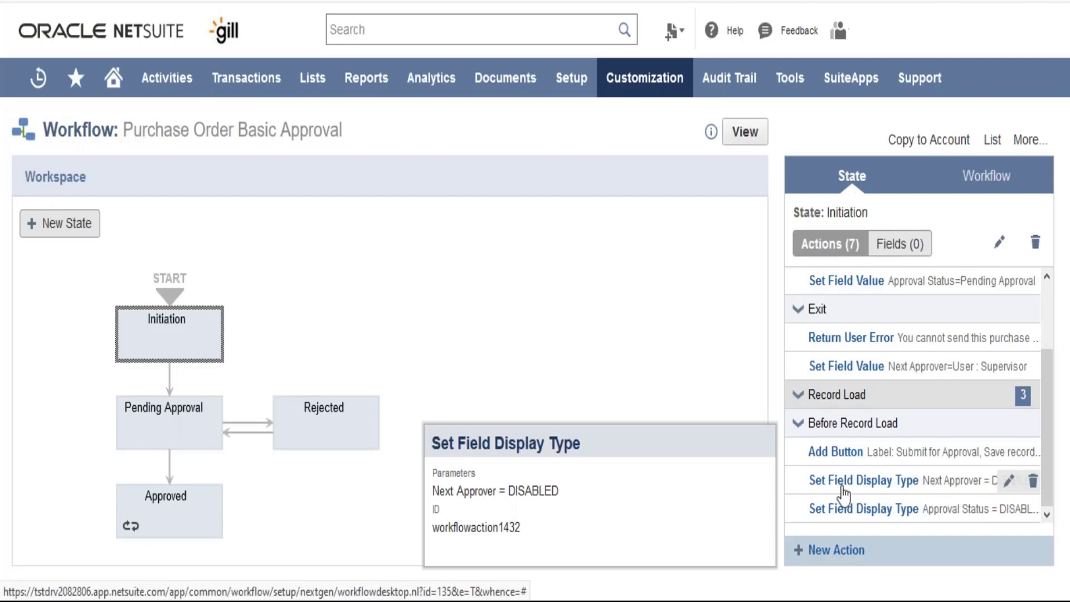
{"action": "mouse_move", "coordinate": [845, 517]}
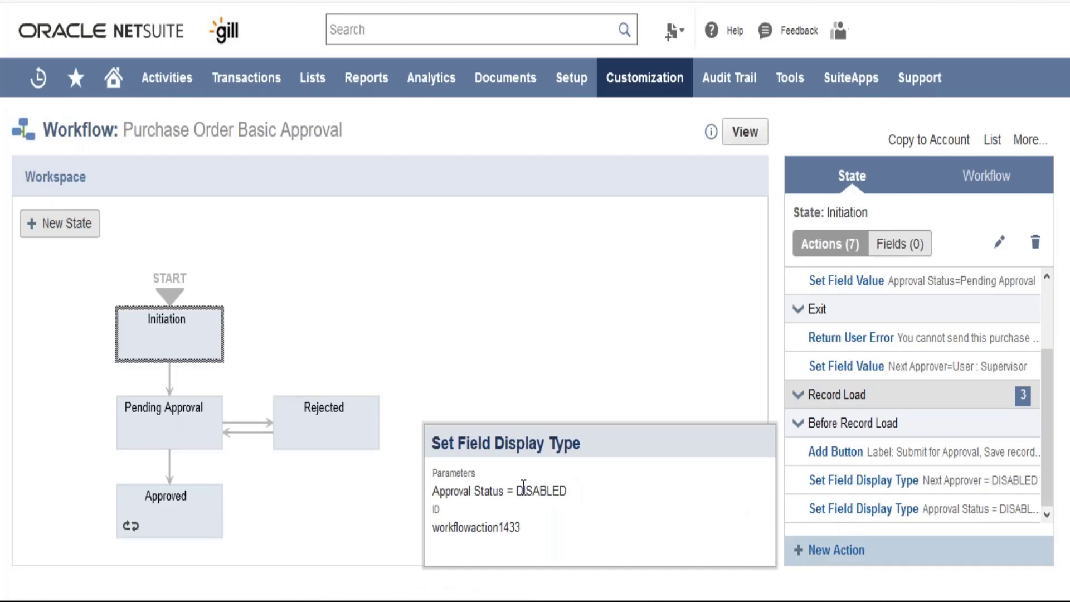
{"action": "left_click_drag", "start_coordinate": [516, 490], "coordinate": [581, 491]}
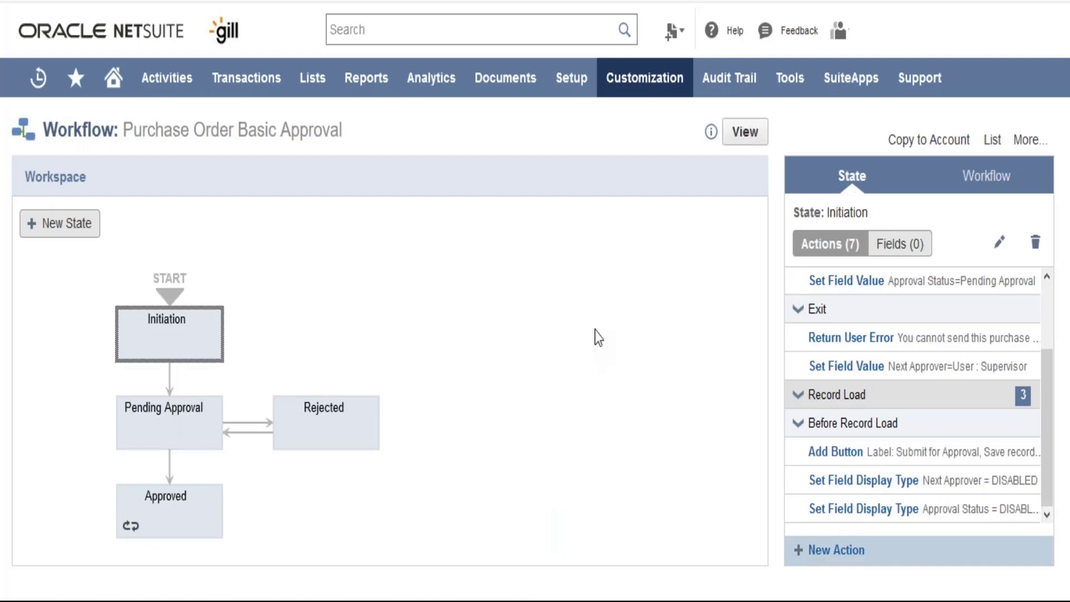
{"action": "left_click", "coordinate": [595, 331]}
- View the transition from Initiation to Pending Approval and check which button executes it
{"action": "mouse_move", "coordinate": [158, 364]}
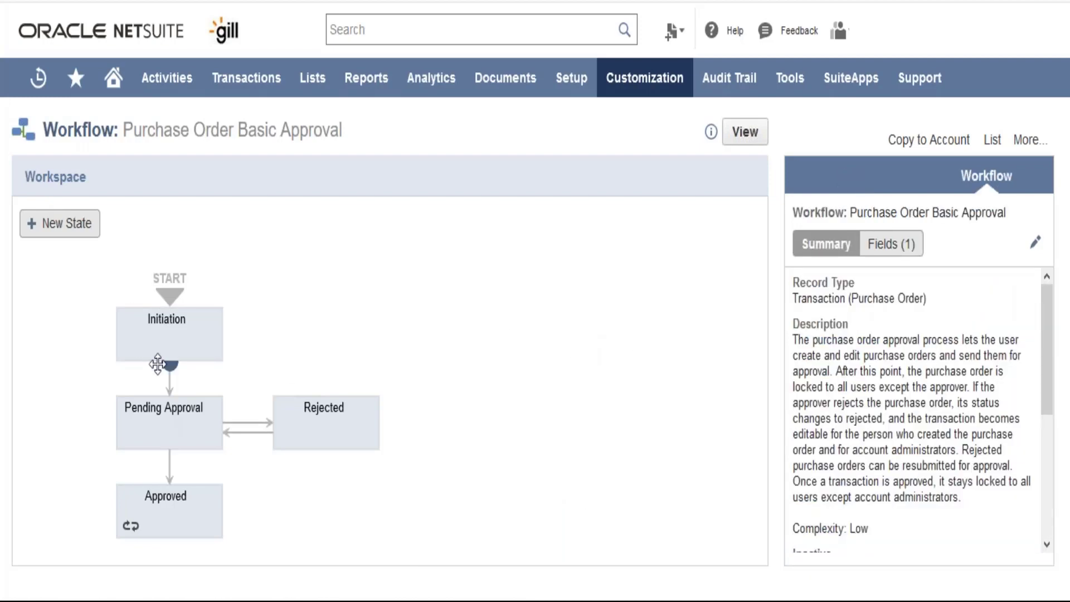
{"action": "left_click", "coordinate": [170, 385]}
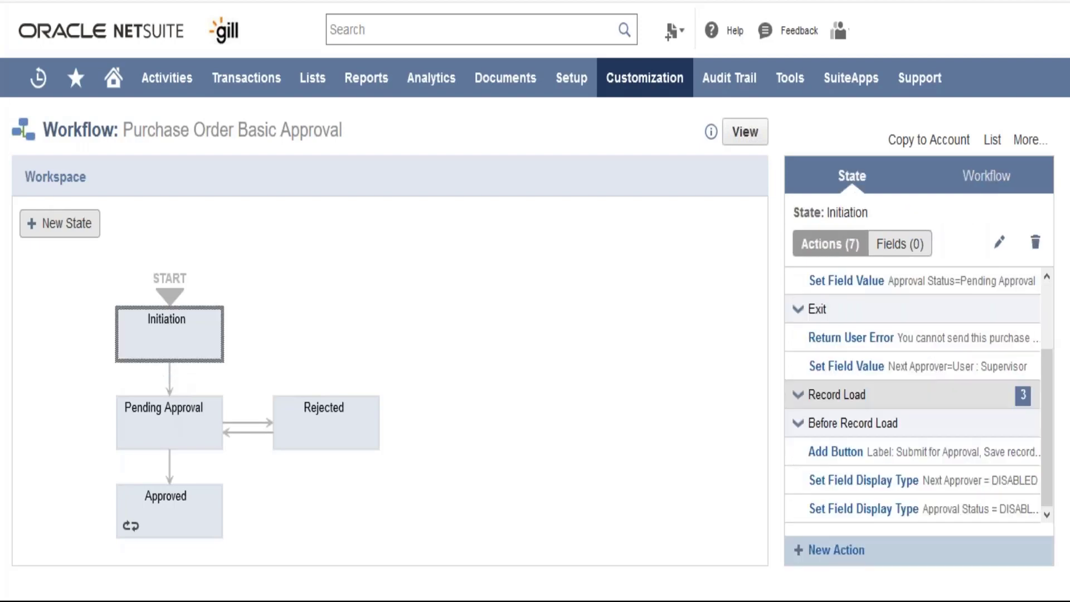
{"action": "left_click", "coordinate": [169, 385]}
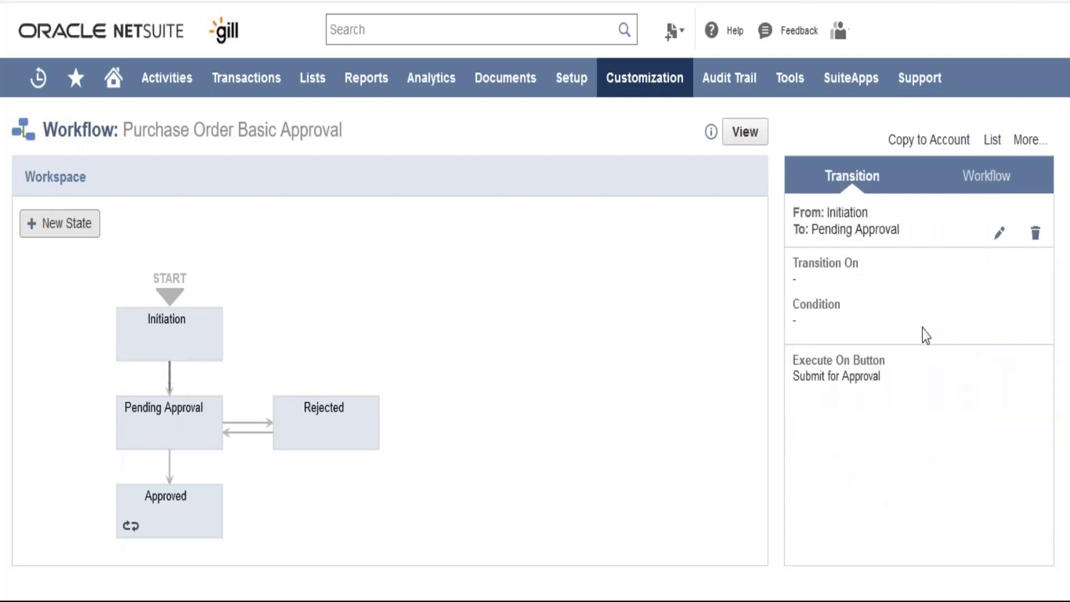
{"action": "left_click_drag", "start_coordinate": [881, 379], "coordinate": [800, 384]}
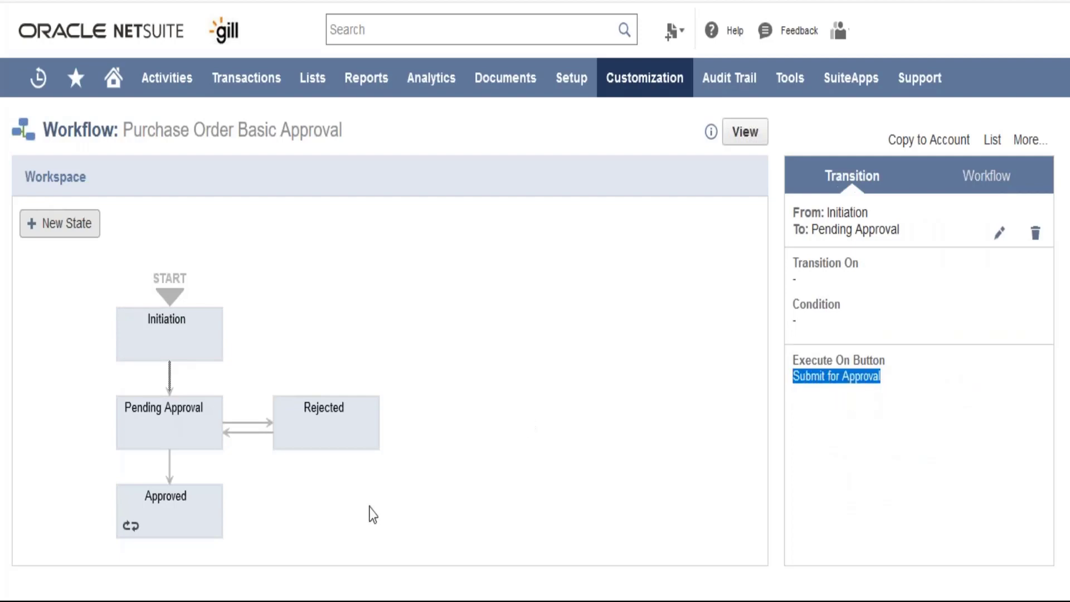
- Examine the Pending Approval state's Set Field Value, Add Button and Lock Record actions
{"action": "left_click", "coordinate": [164, 415]}
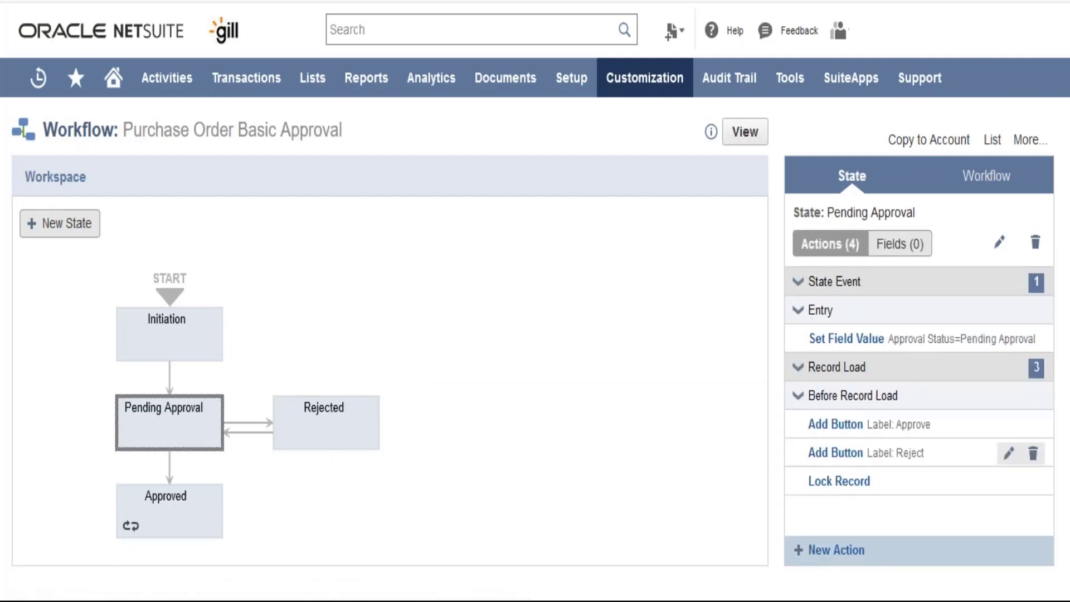
{"action": "mouse_move", "coordinate": [853, 350]}
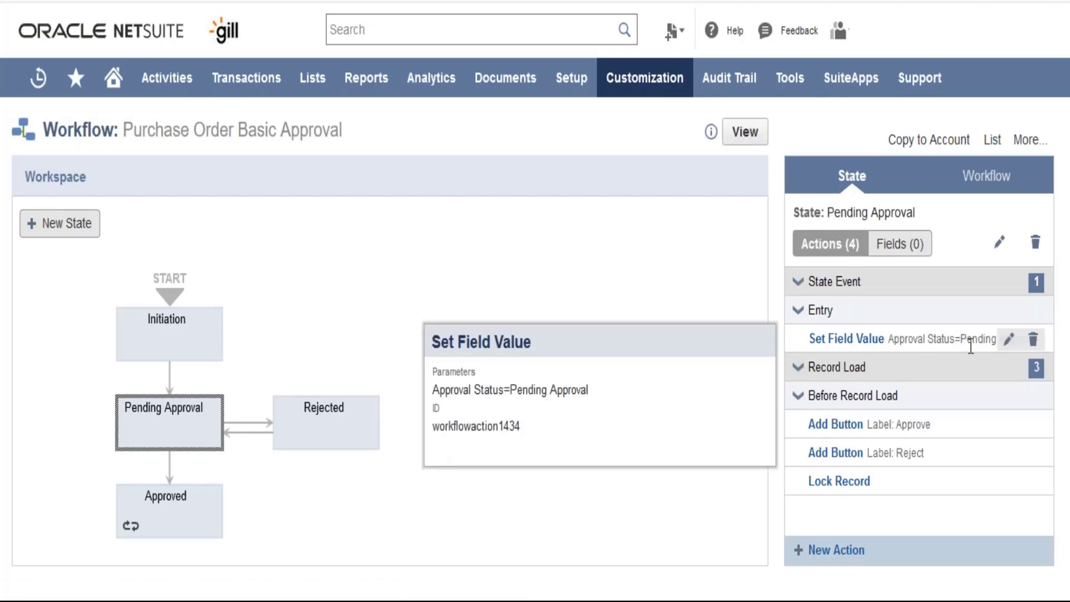
{"action": "mouse_move", "coordinate": [894, 436]}
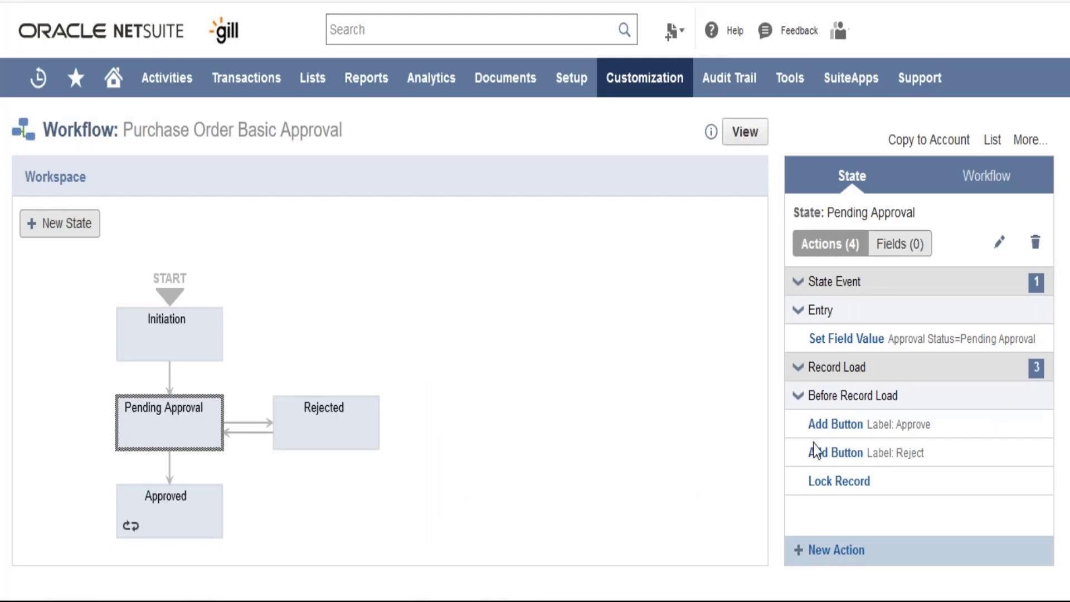
{"action": "mouse_move", "coordinate": [821, 446]}
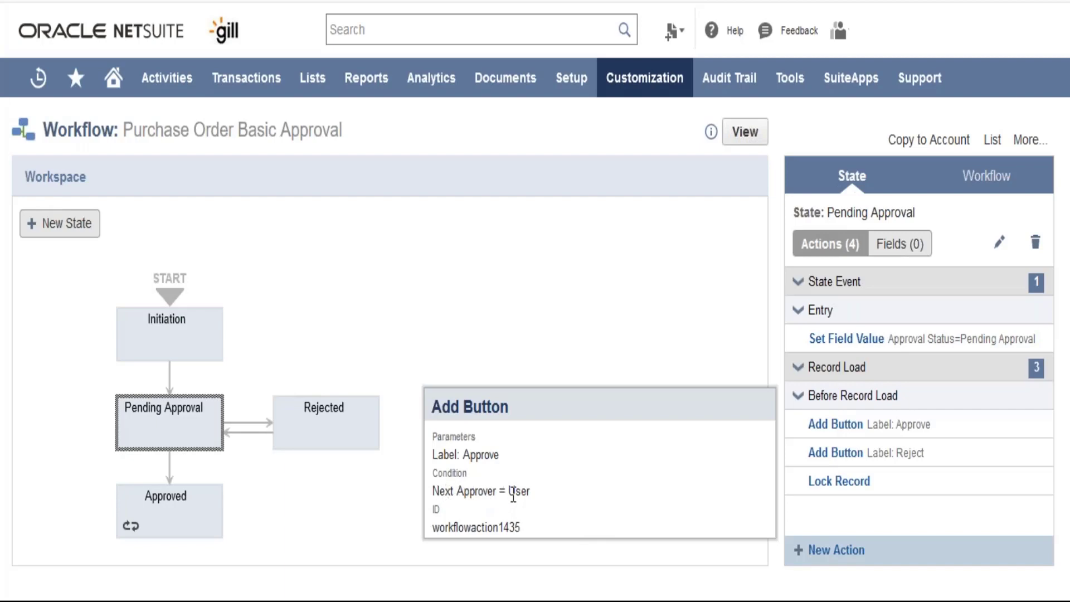
{"action": "mouse_move", "coordinate": [827, 475]}
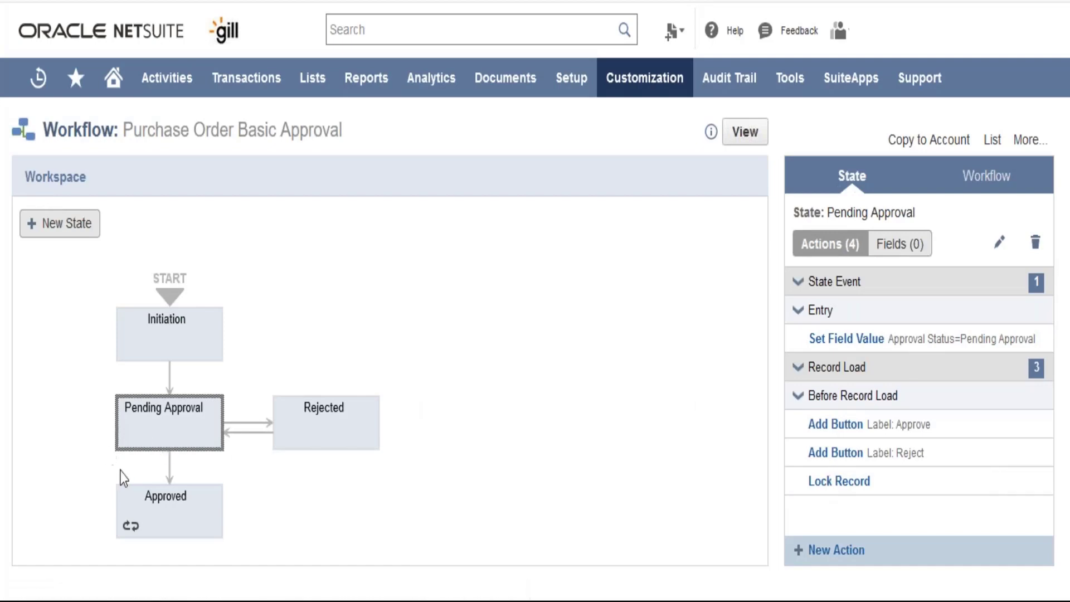
- Examine the Approved state's actions and the transition leading to it from Pending Approval
{"action": "left_click", "coordinate": [179, 513]}
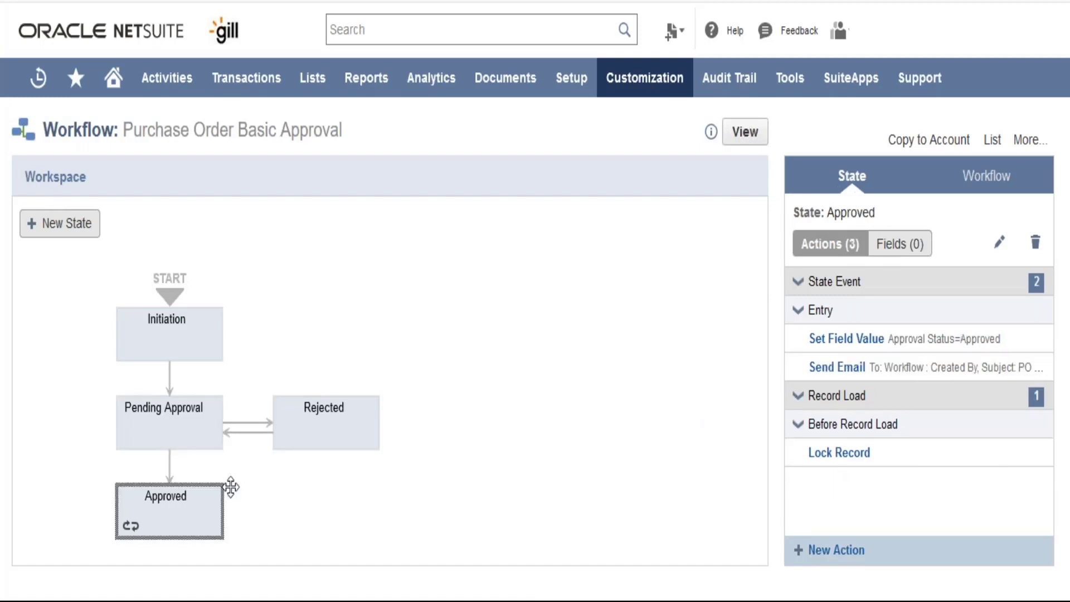
{"action": "left_click", "coordinate": [170, 473]}
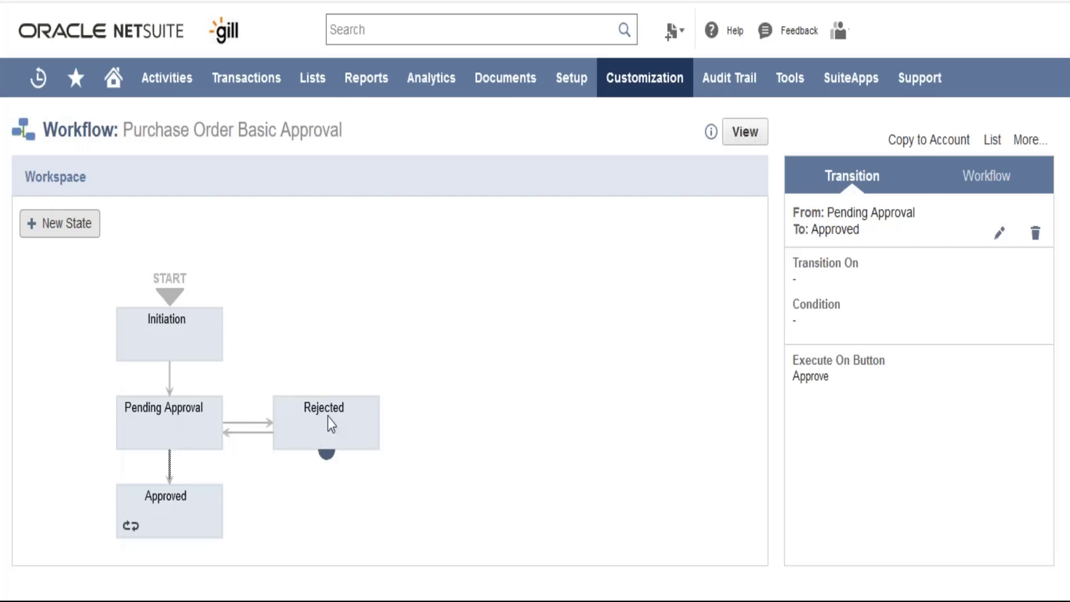
{"action": "left_click", "coordinate": [166, 510]}
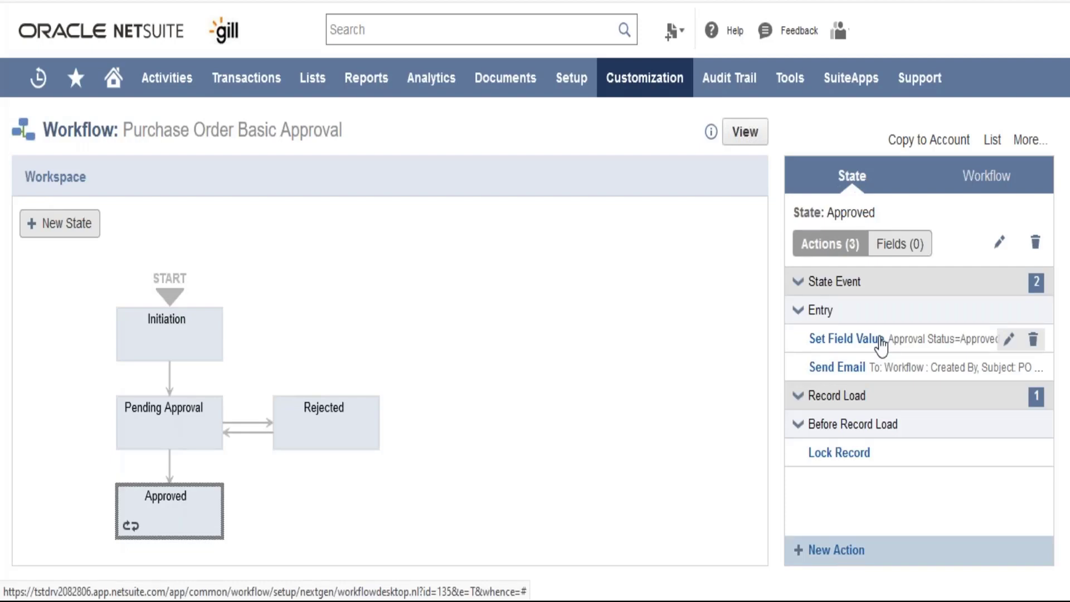
{"action": "mouse_move", "coordinate": [898, 333]}
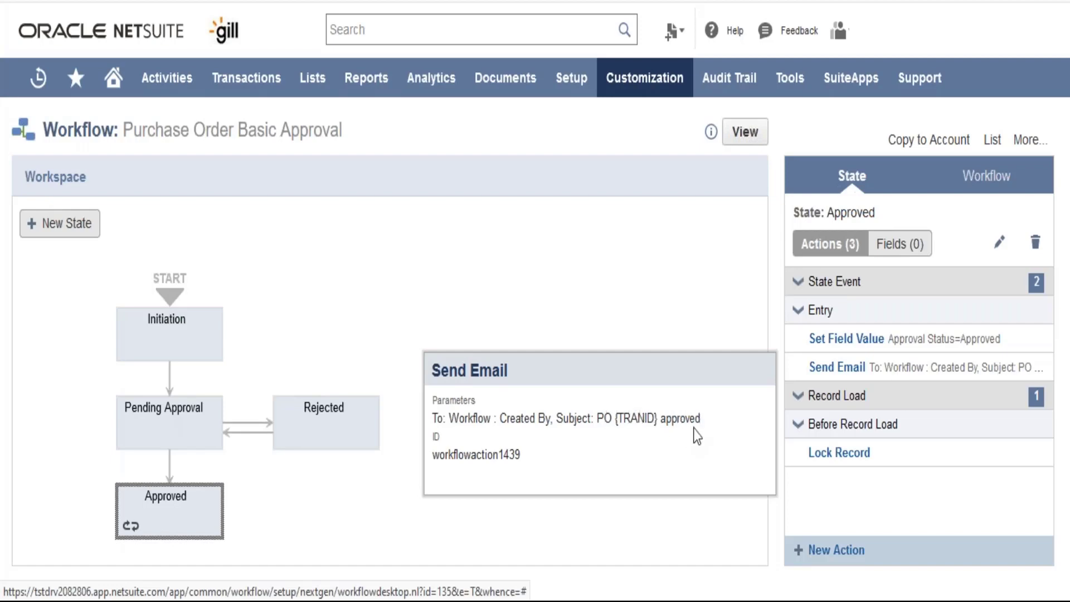
- Review the actions of the Initiation state and the Approved state once more
{"action": "left_click", "coordinate": [253, 397]}
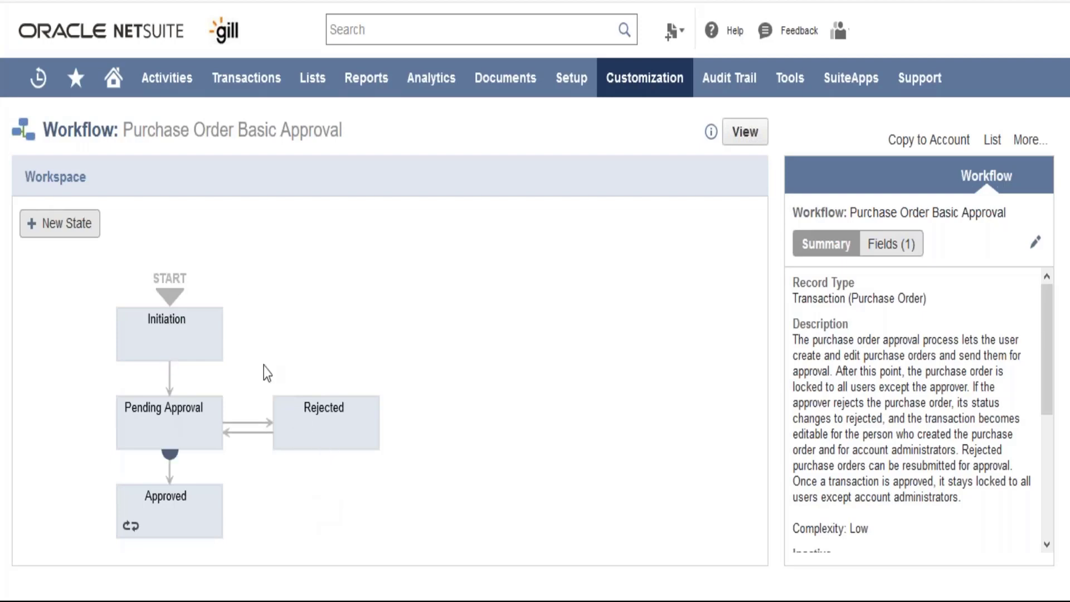
{"action": "left_click", "coordinate": [182, 329]}
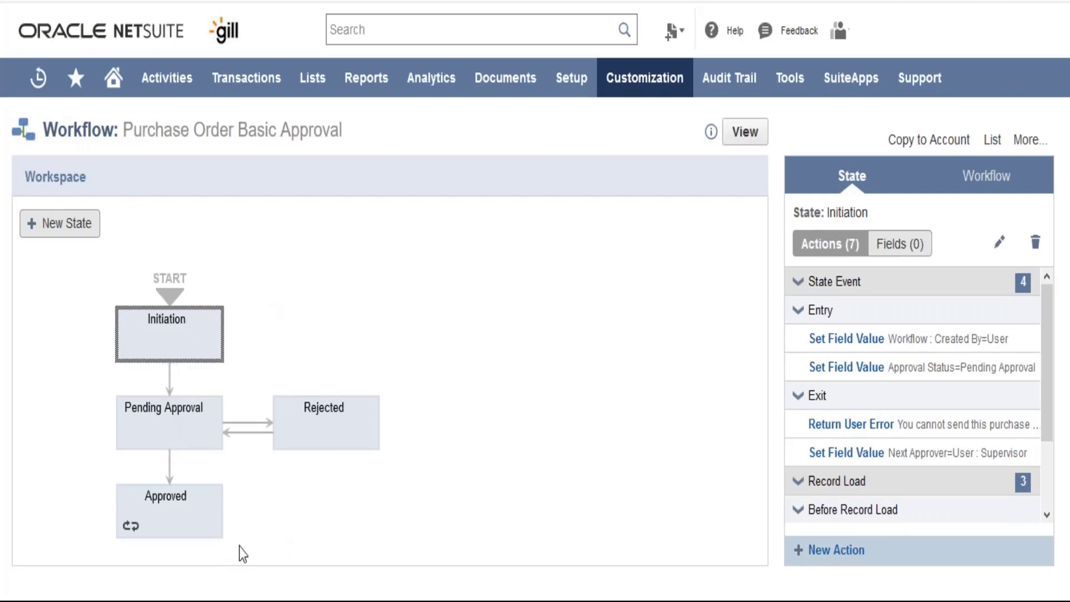
{"action": "left_click", "coordinate": [194, 534]}
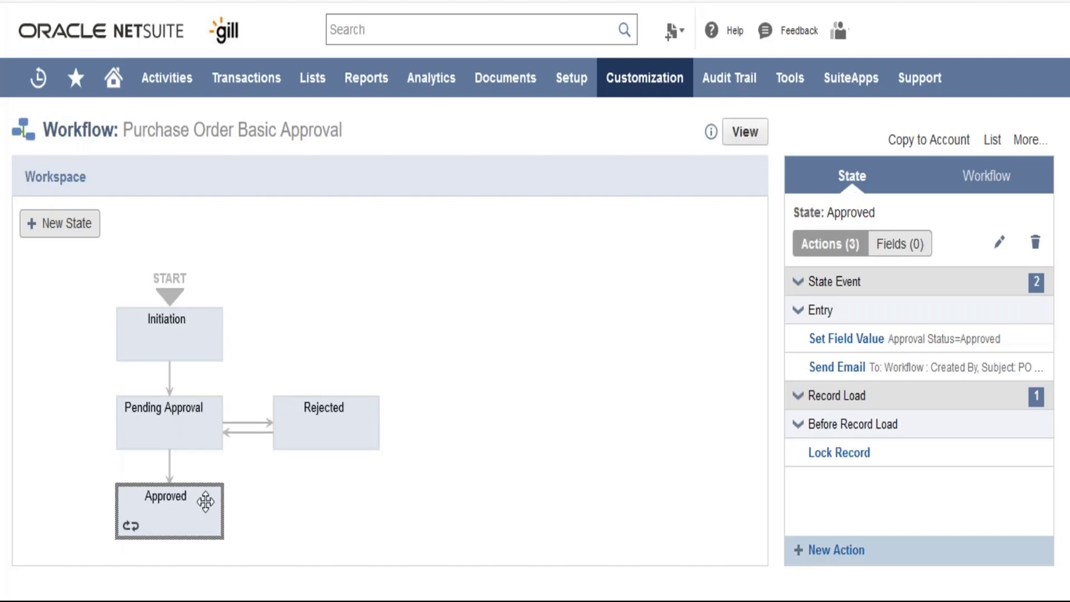
- Read the workflow summary down to its initiation events and inspect the Pending Approval state's Set Field Value action
{"action": "left_click", "coordinate": [540, 385]}
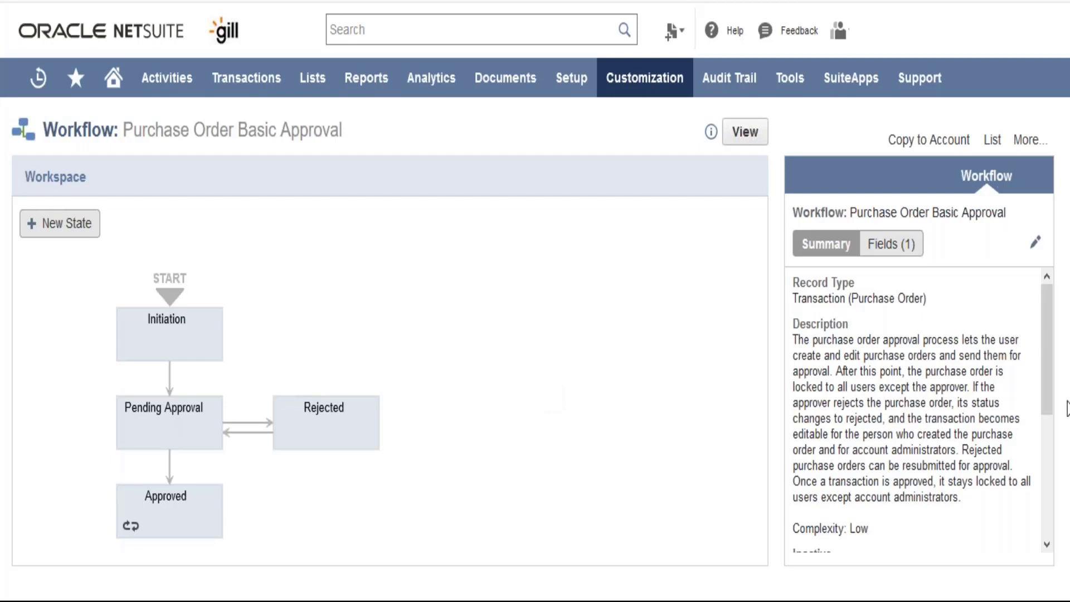
{"action": "left_click_drag", "start_coordinate": [1056, 407], "coordinate": [1062, 505]}
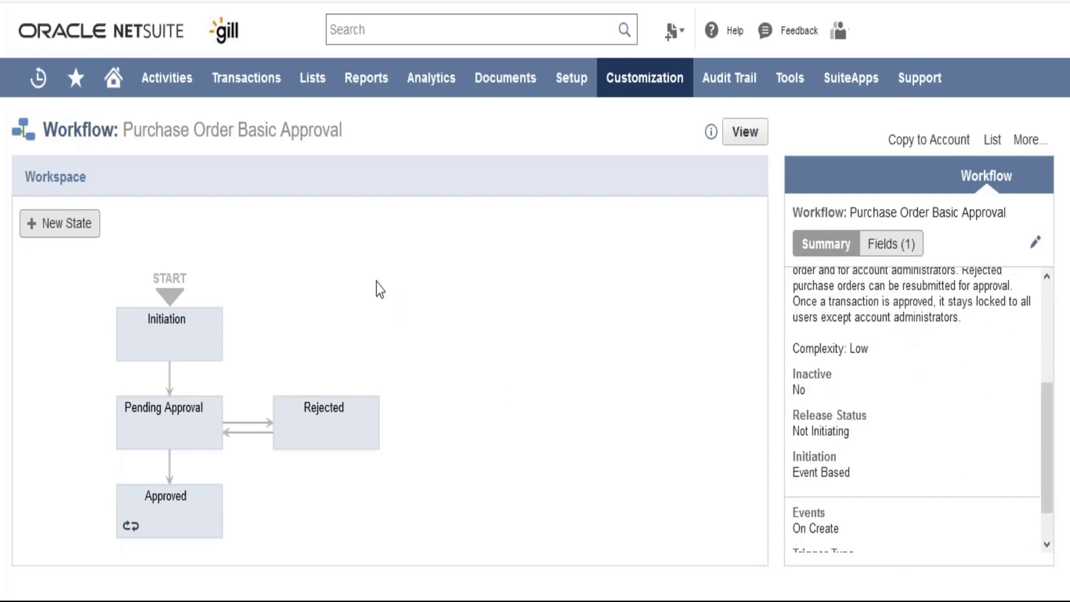
{"action": "left_click", "coordinate": [162, 426]}
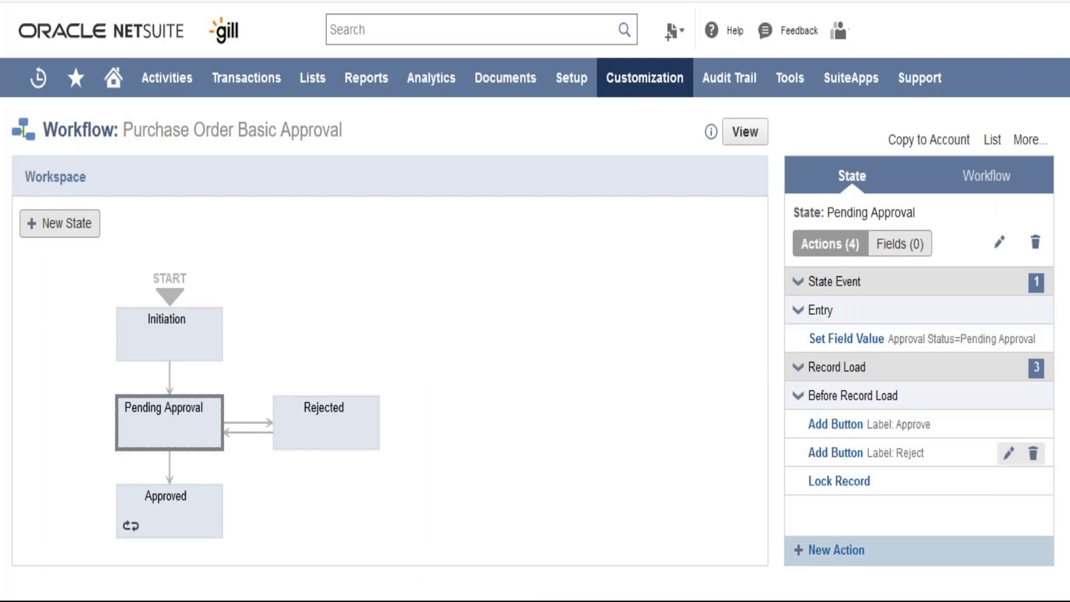
{"action": "mouse_move", "coordinate": [862, 344]}
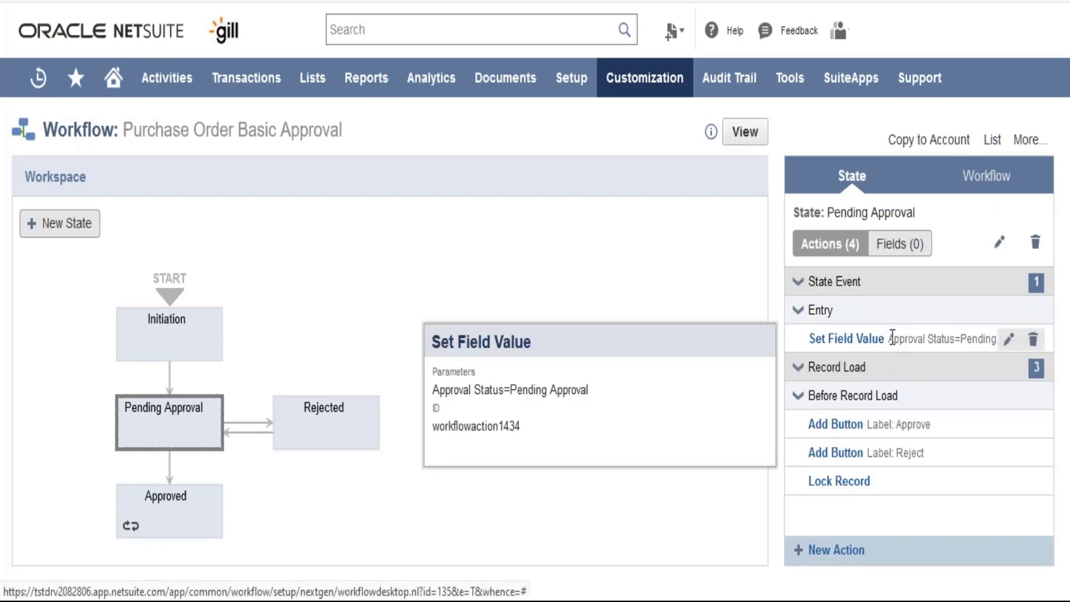
- Inspect the Initiation state's Set Field Value actions for approval status and next approver
{"action": "left_click", "coordinate": [167, 343]}
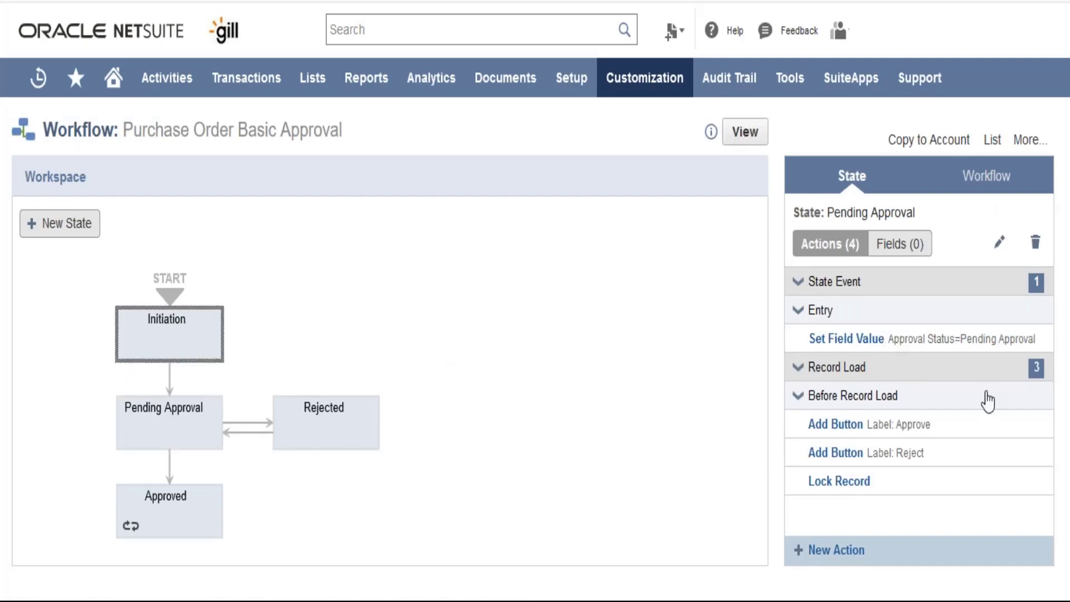
{"action": "mouse_move", "coordinate": [856, 368]}
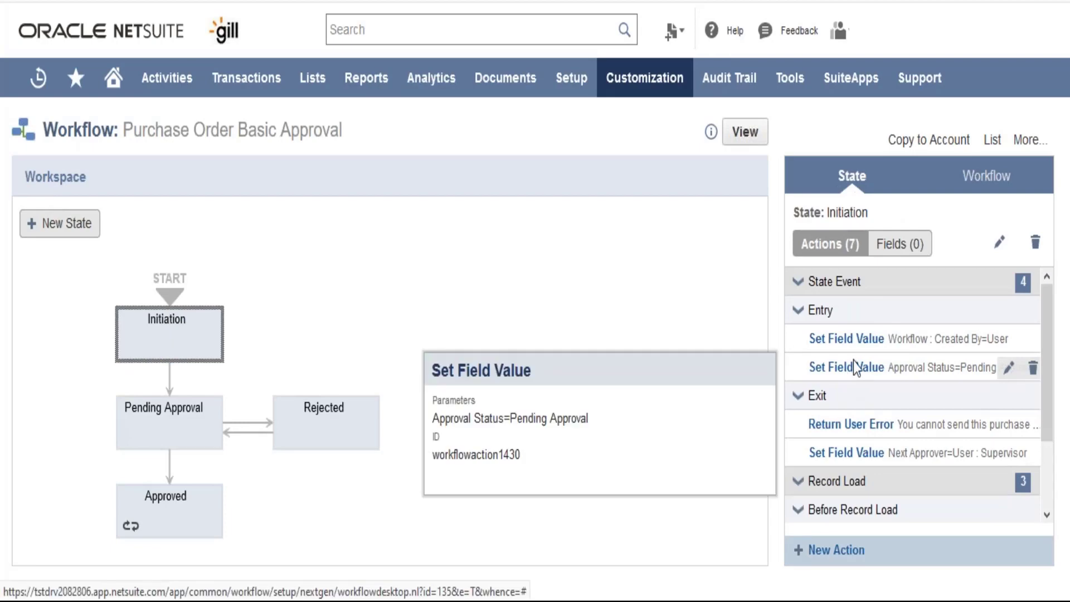
{"action": "mouse_move", "coordinate": [857, 458]}
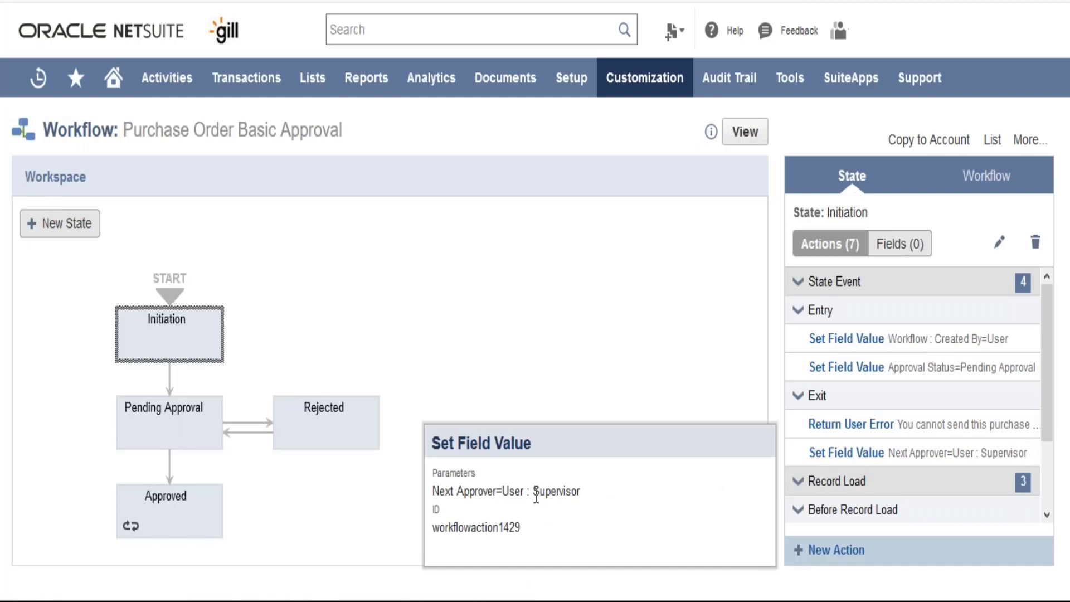
{"action": "left_click_drag", "start_coordinate": [538, 494], "coordinate": [532, 494]}
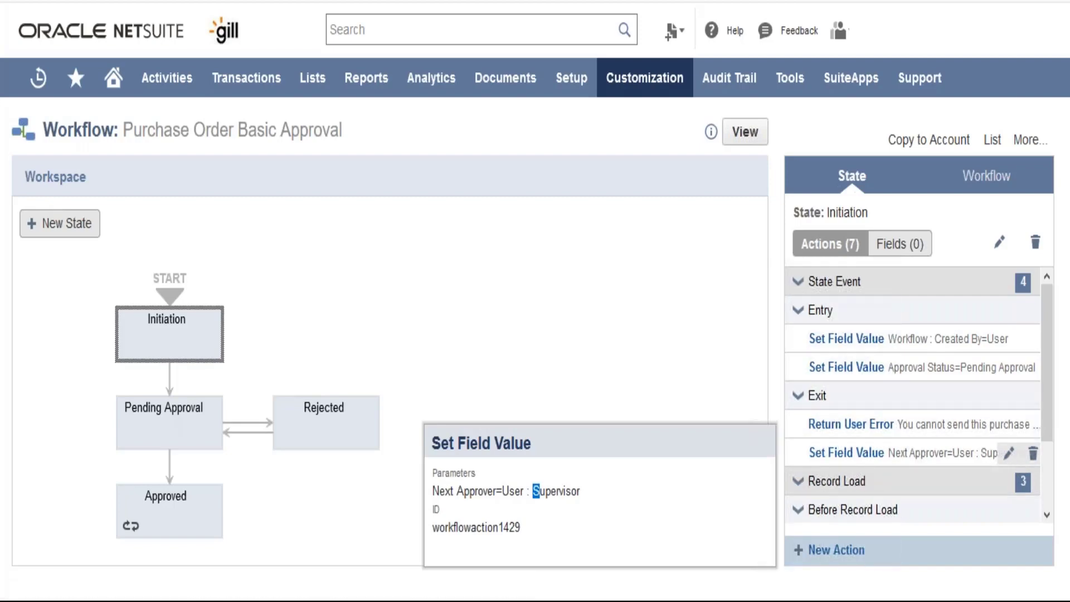
- Open the Next Approver Set Field Value action, examine its source record and field options, and close it
{"action": "left_click", "coordinate": [1009, 453]}
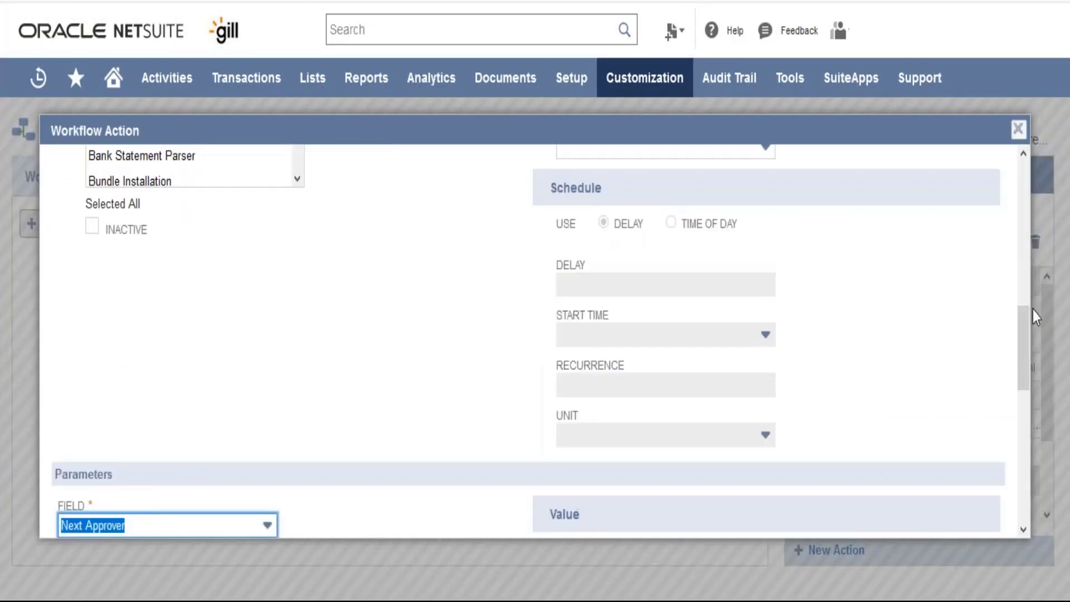
{"action": "left_click_drag", "start_coordinate": [1025, 338], "coordinate": [1033, 471]}
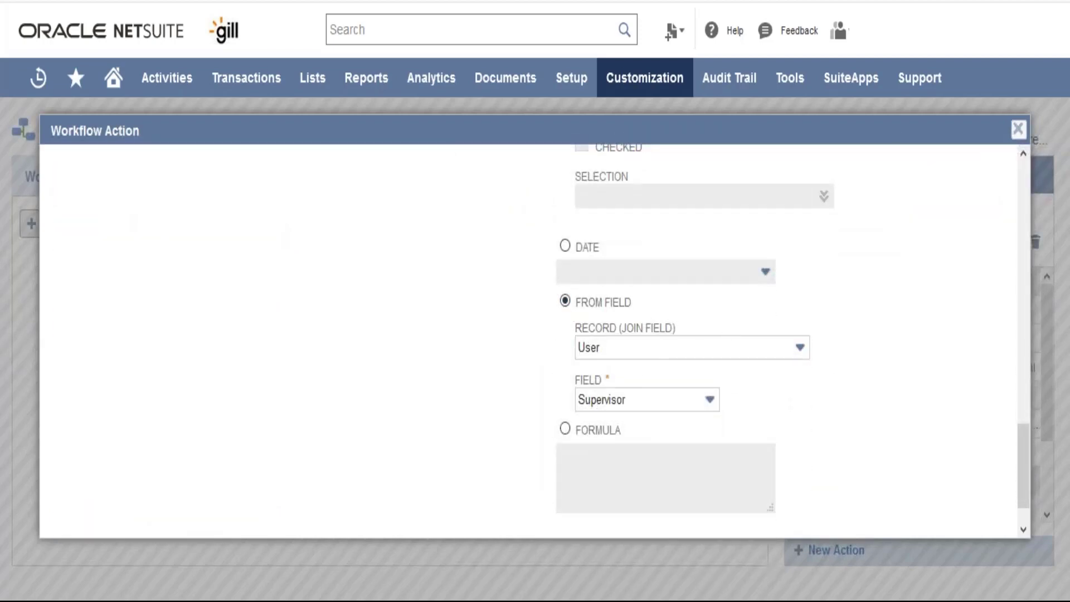
{"action": "left_click", "coordinate": [641, 402]}
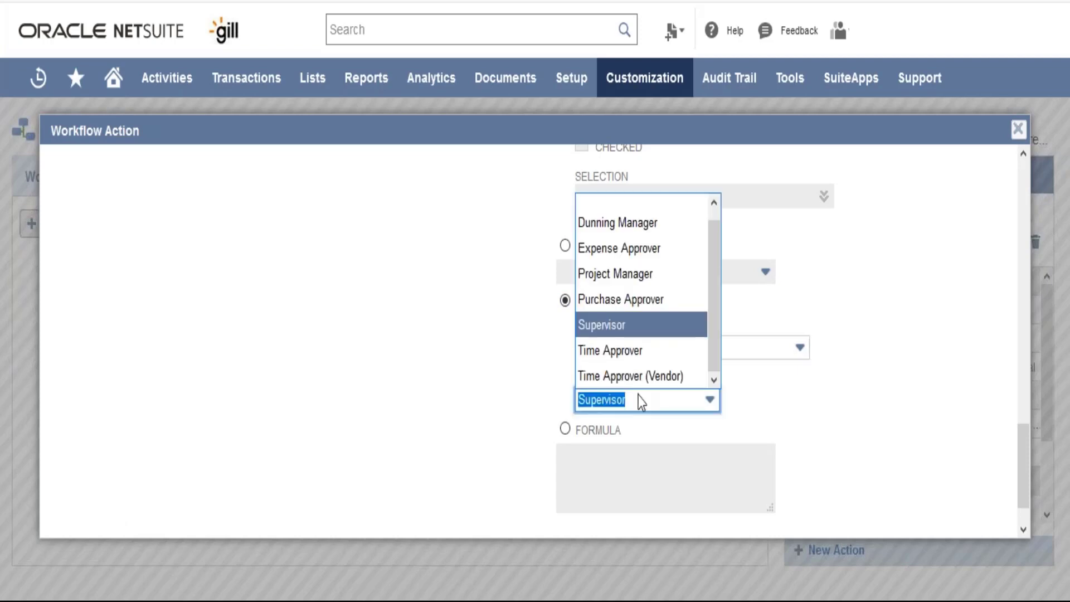
{"action": "left_click", "coordinate": [468, 401]}
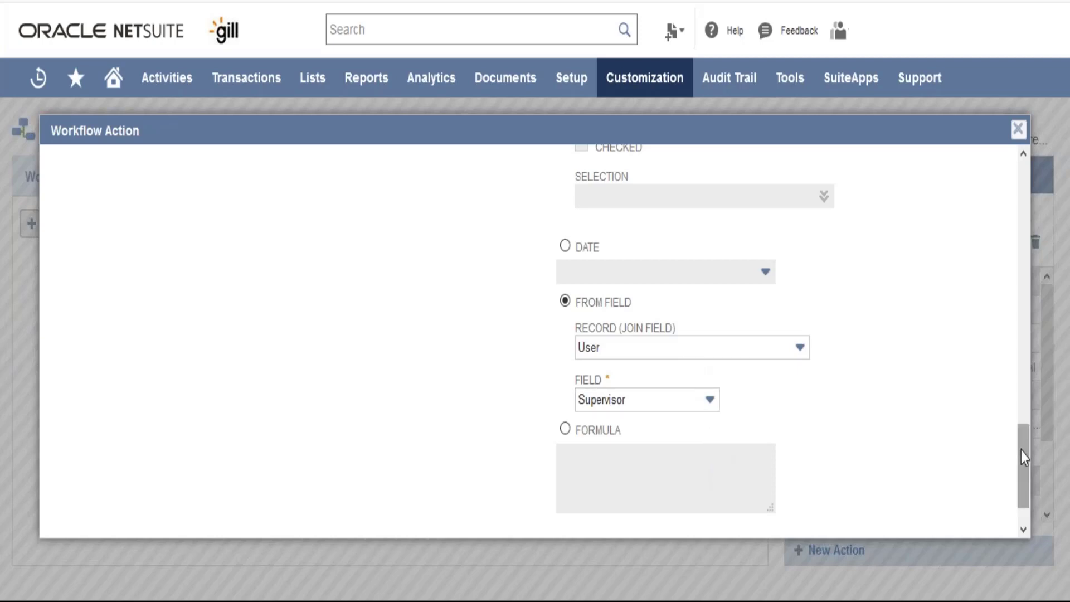
{"action": "left_click_drag", "start_coordinate": [1022, 450], "coordinate": [1022, 344]}
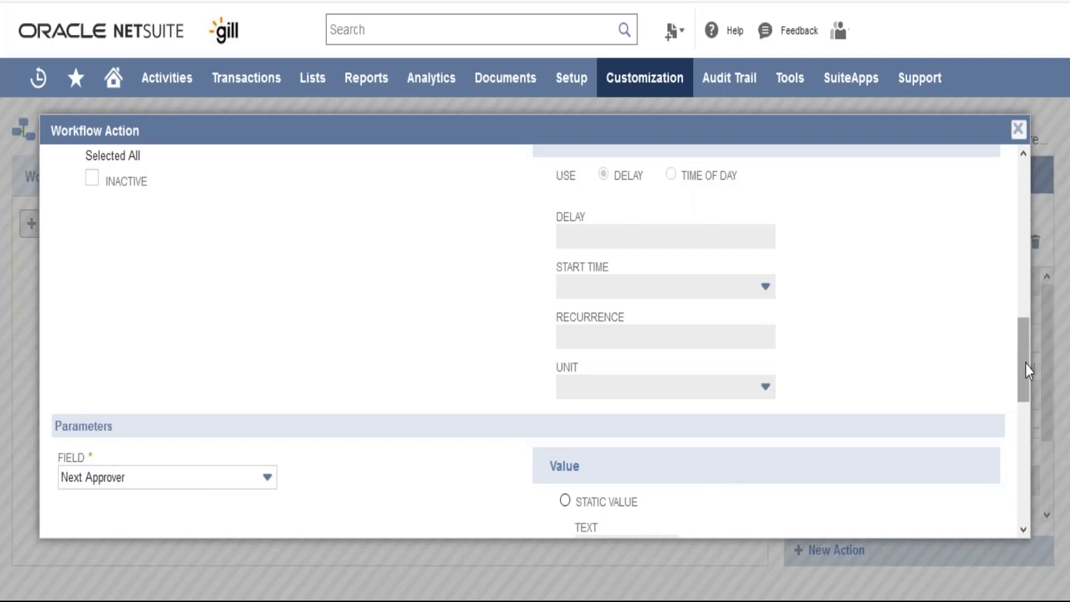
{"action": "left_click_drag", "start_coordinate": [1026, 367], "coordinate": [1025, 436]}
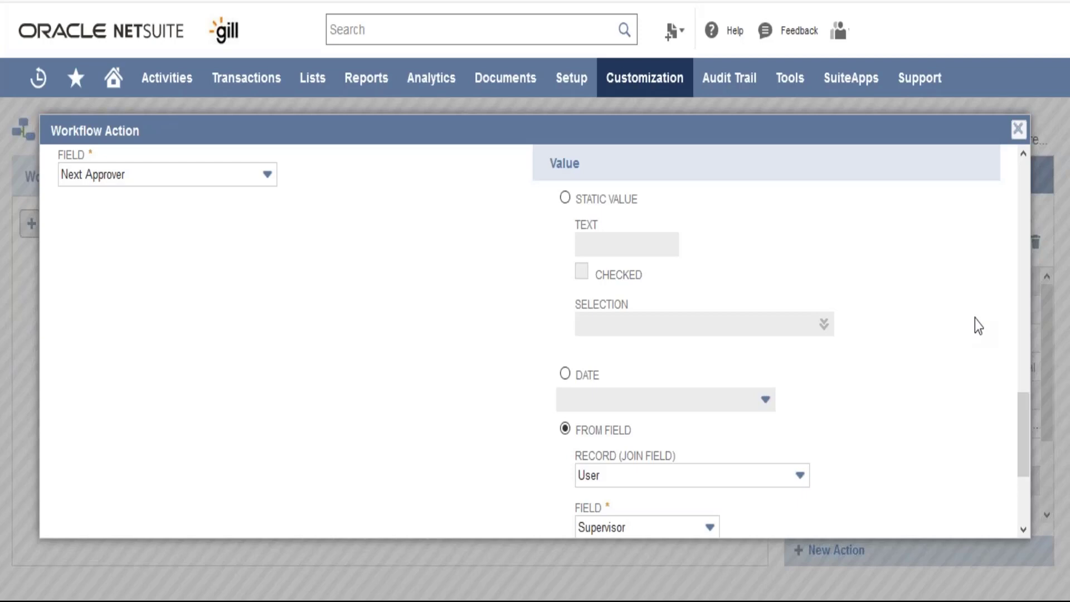
{"action": "left_click", "coordinate": [1022, 137]}
{"action": "left_click", "coordinate": [530, 390]}
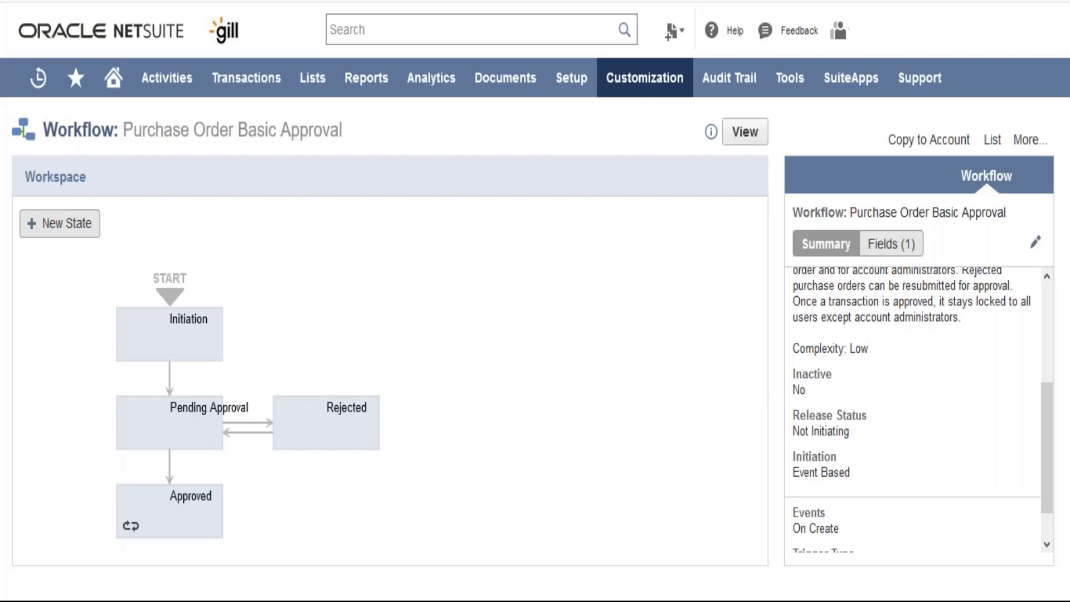
- Open the Pending Approval state's Approve button action and bring up its visual condition builder
{"action": "left_click", "coordinate": [195, 411]}
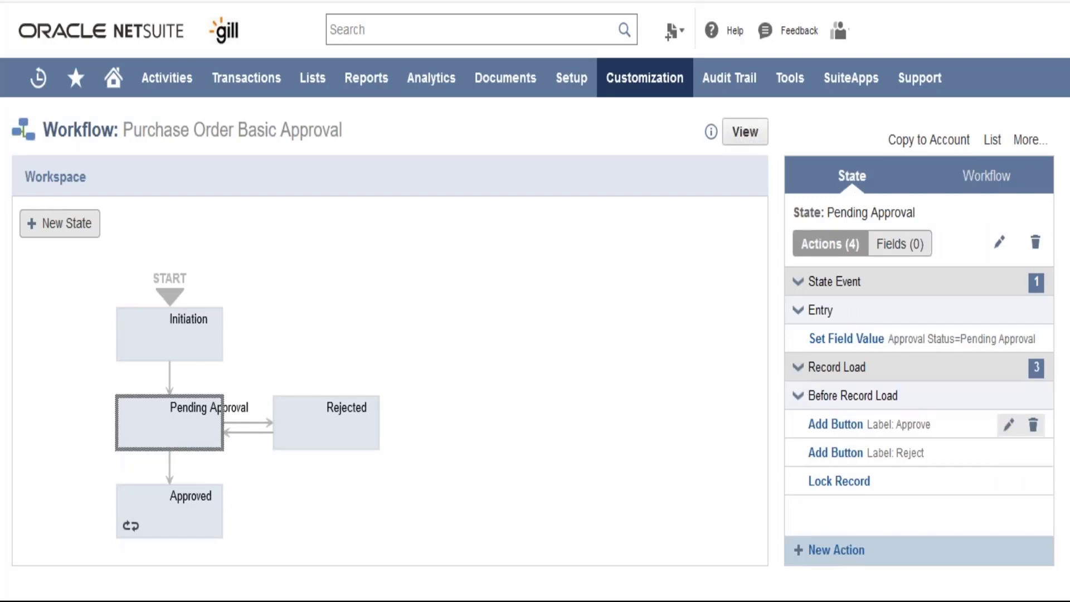
{"action": "mouse_move", "coordinate": [842, 424]}
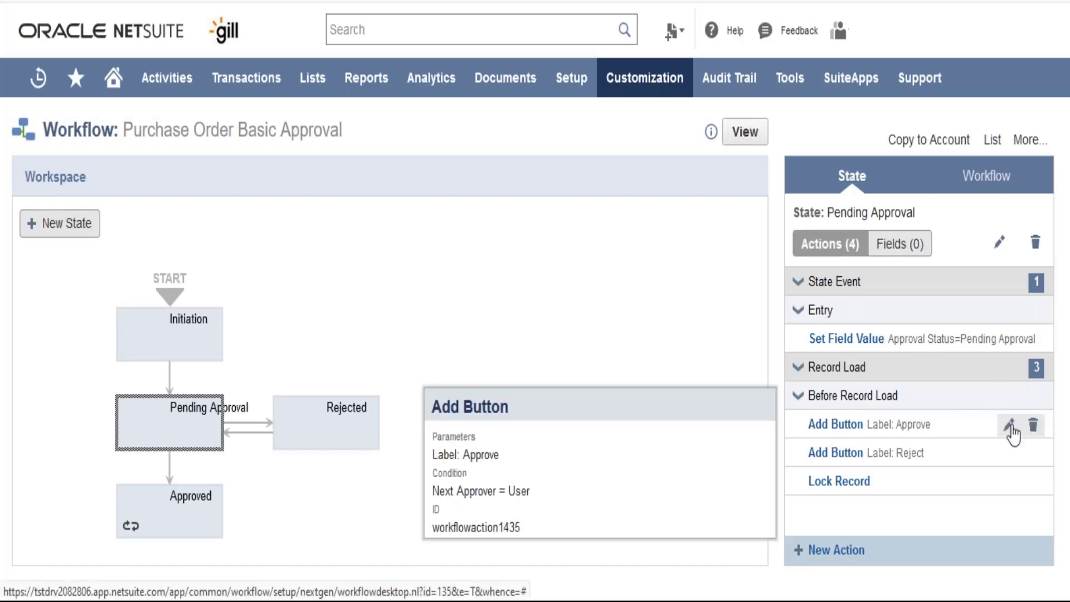
{"action": "left_click", "coordinate": [1009, 427]}
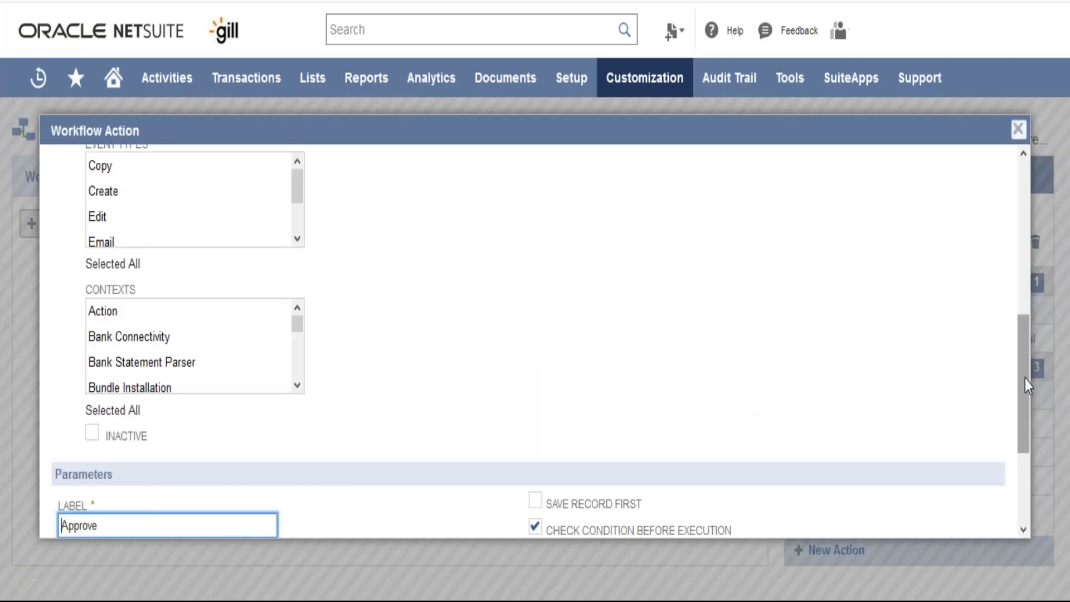
{"action": "left_click", "coordinate": [1022, 221]}
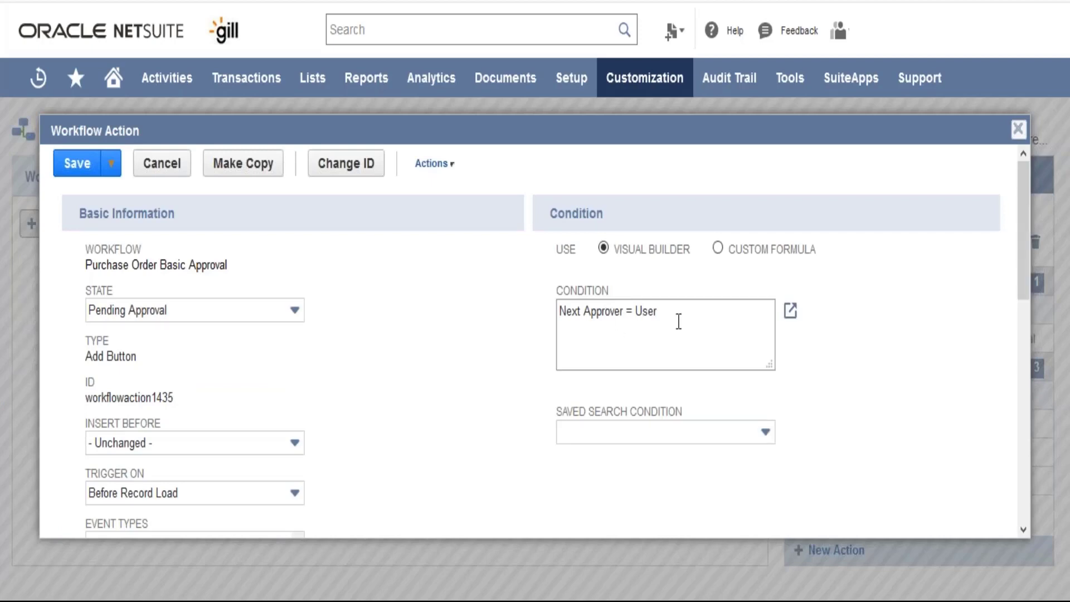
{"action": "left_click", "coordinate": [791, 312]}
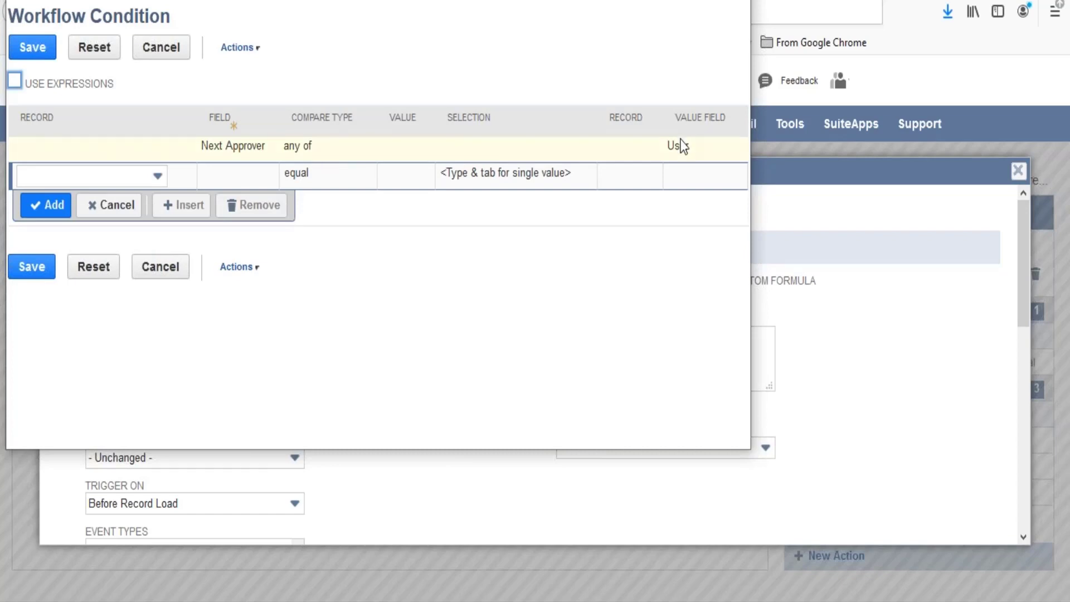
{"action": "left_click_drag", "start_coordinate": [214, 0], "coordinate": [269, 86]}
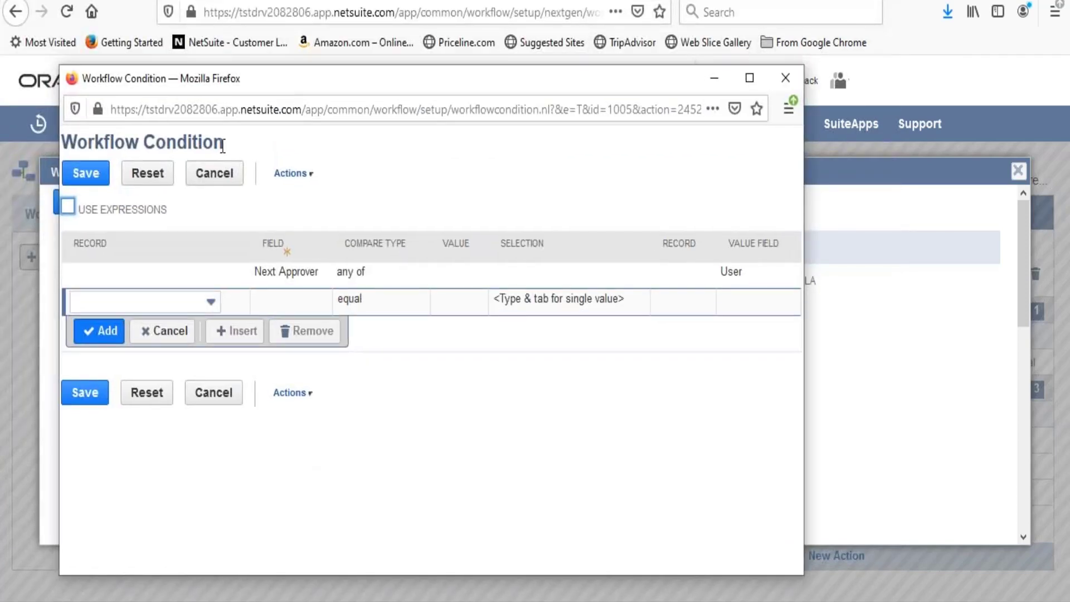
{"action": "left_click_drag", "start_coordinate": [223, 142], "coordinate": [61, 142]}
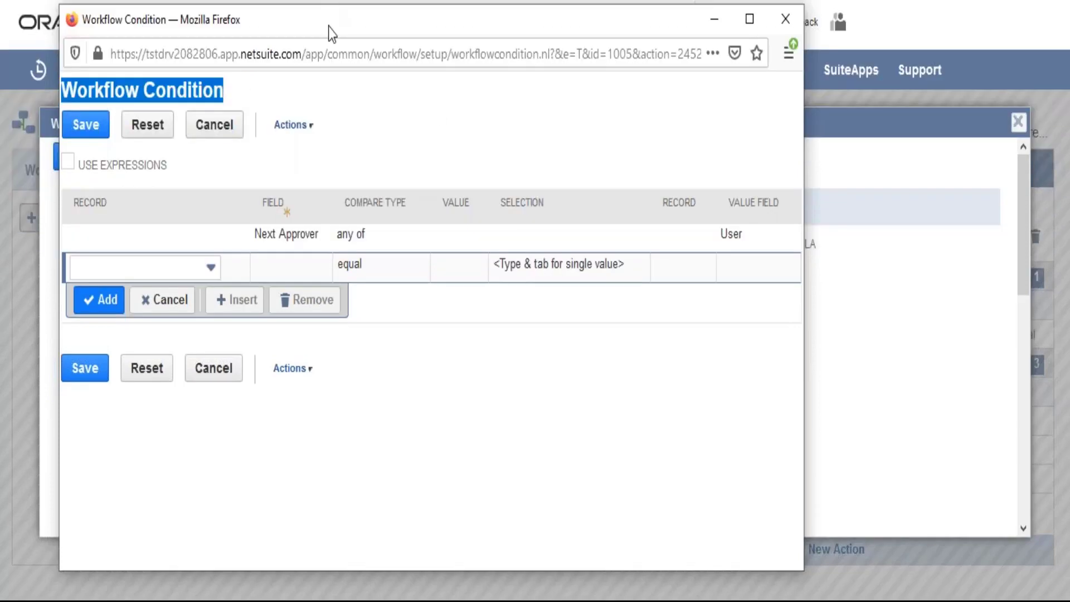
{"action": "left_click_drag", "start_coordinate": [329, 28], "coordinate": [448, 58]}
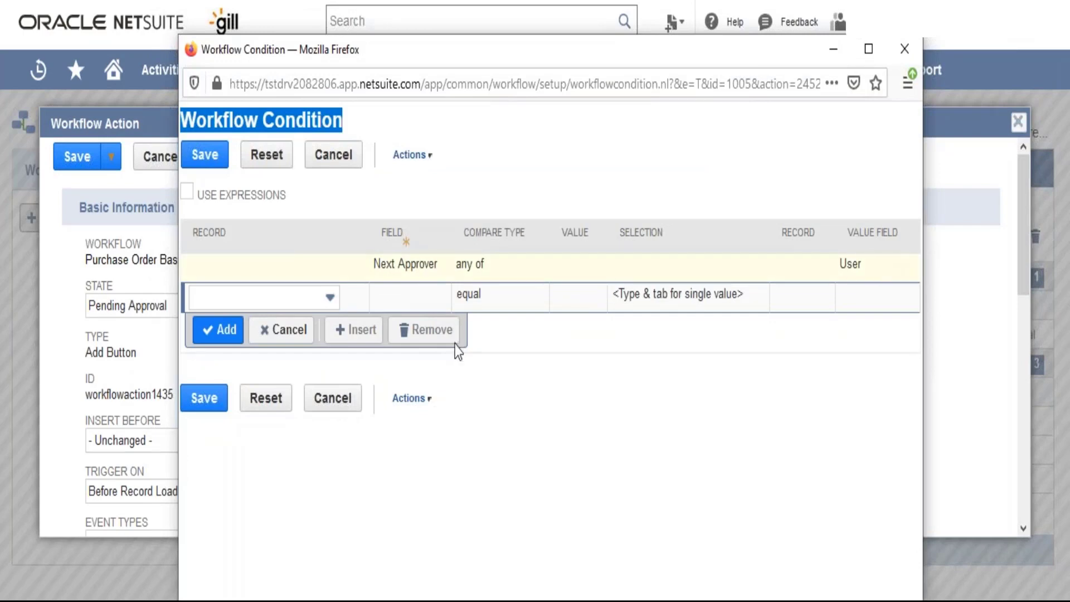
- Choose User Role as the field of a new row in the Approve button's workflow condition
{"action": "left_click", "coordinate": [403, 296]}
{"action": "left_click", "coordinate": [403, 296]}
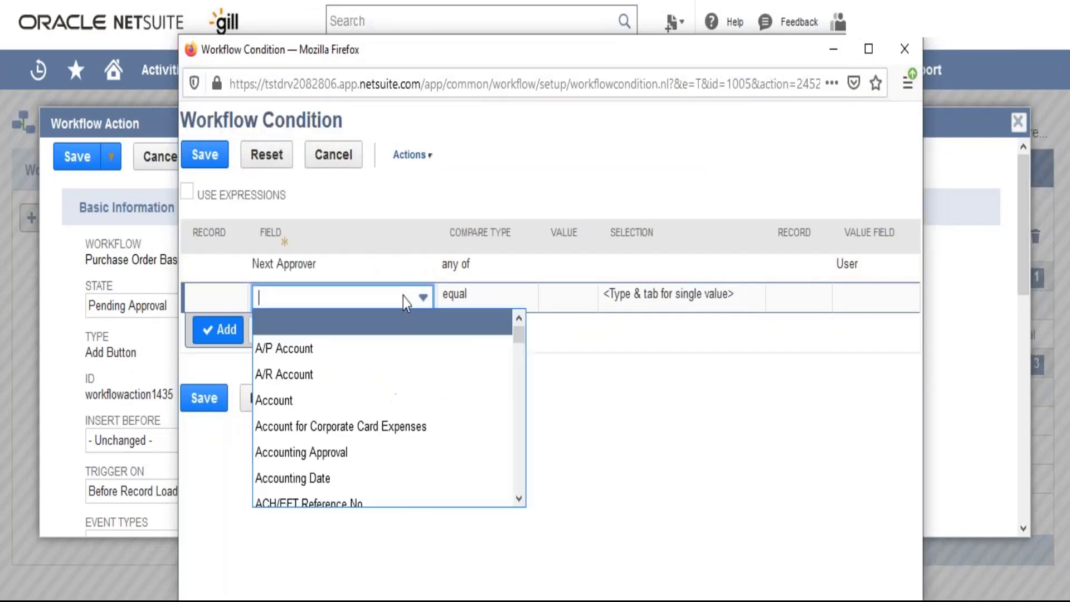
{"action": "type", "text": "r Return (2"}
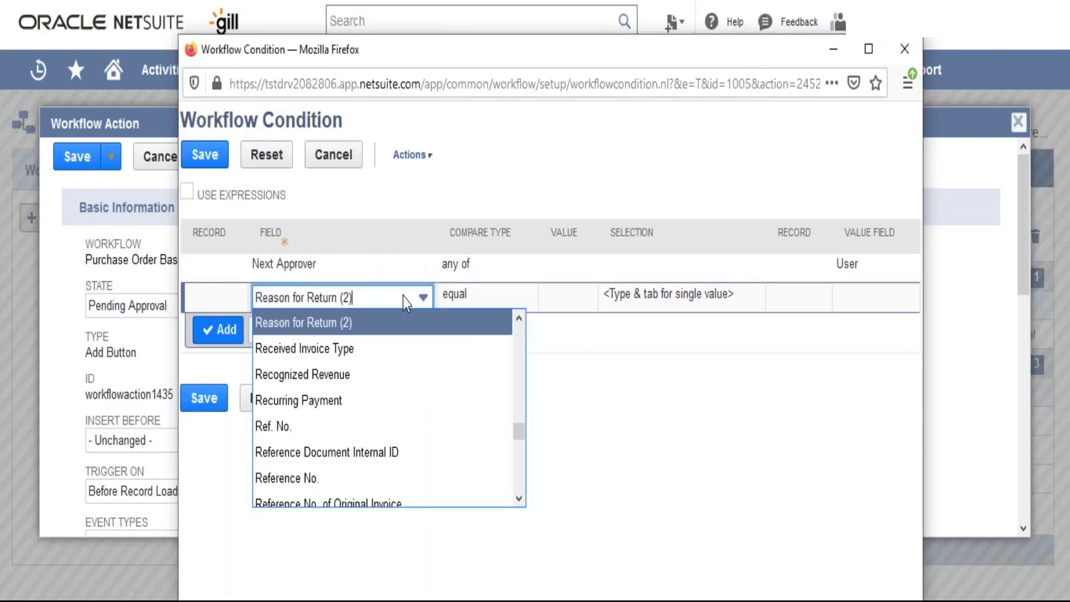
{"action": "type", "text": "l"}
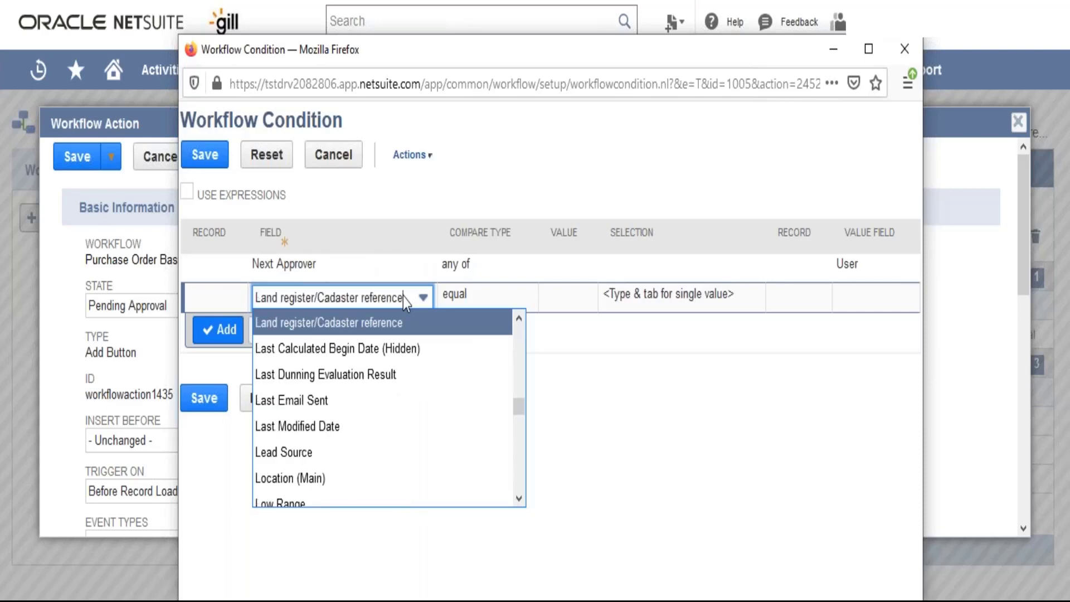
{"action": "key", "text": "Down"}
{"action": "key", "text": "Down"}
{"action": "type", "text": "r"}
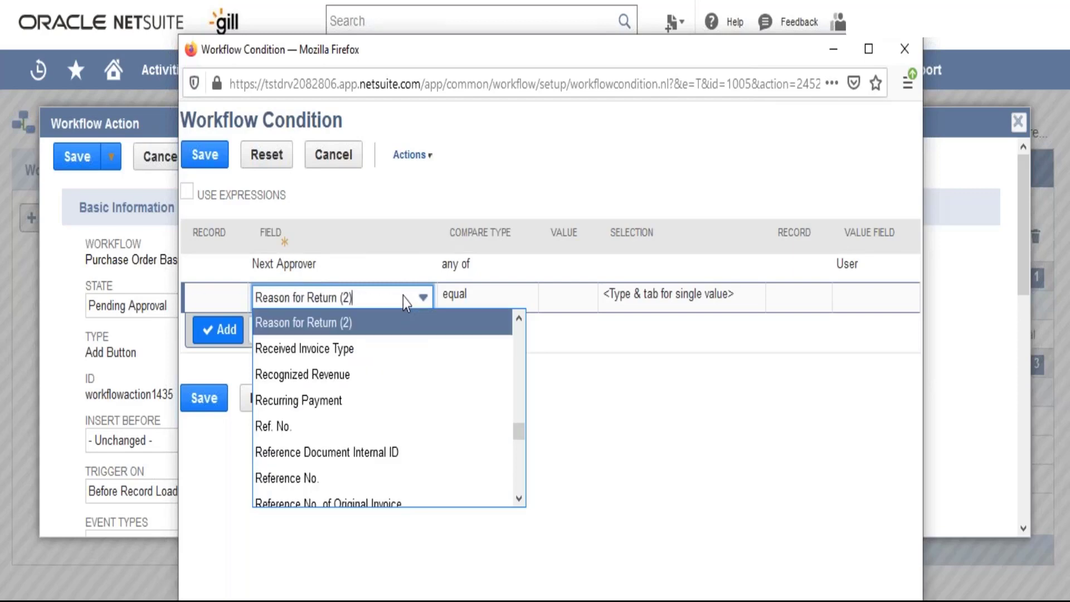
{"action": "key", "text": "Down"}
{"action": "type", "text": "u"}
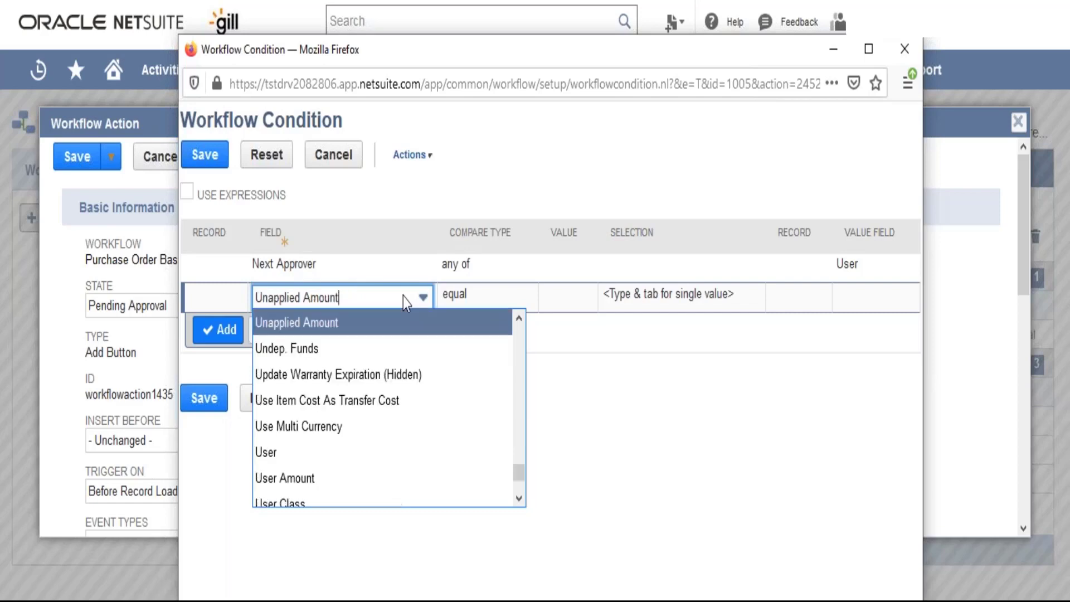
{"action": "type", "text": "s"}
{"action": "key", "text": "Down"}
{"action": "key", "text": "Down"}
{"action": "key", "text": "Down"}
{"action": "key", "text": "Down"}
{"action": "key", "text": "Down"}
{"action": "key", "text": "Down"}
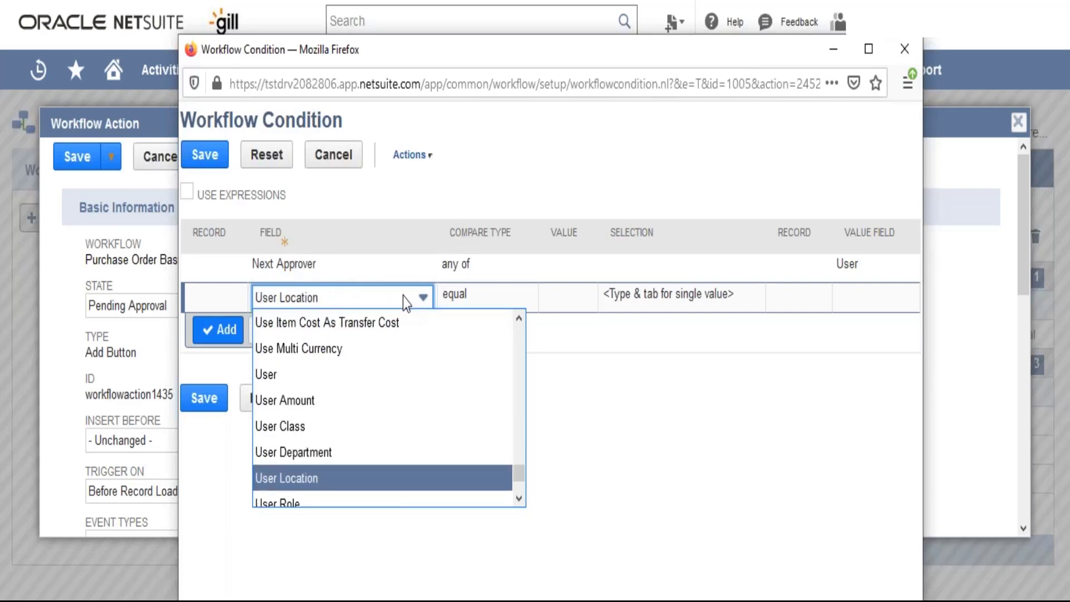
{"action": "key", "text": "Down"}
{"action": "key", "text": "Down"}
{"action": "key", "text": "Up"}
{"action": "key", "text": "Return"}
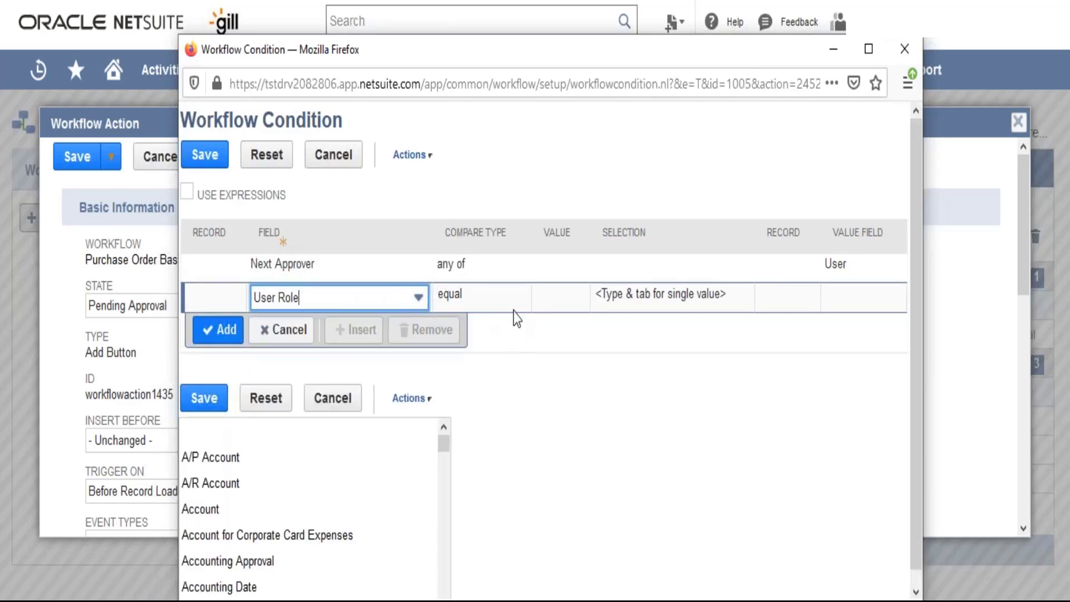
- Set the User Role condition to any of, with 04: US Controller as the selected role
{"action": "key", "text": "Tab"}
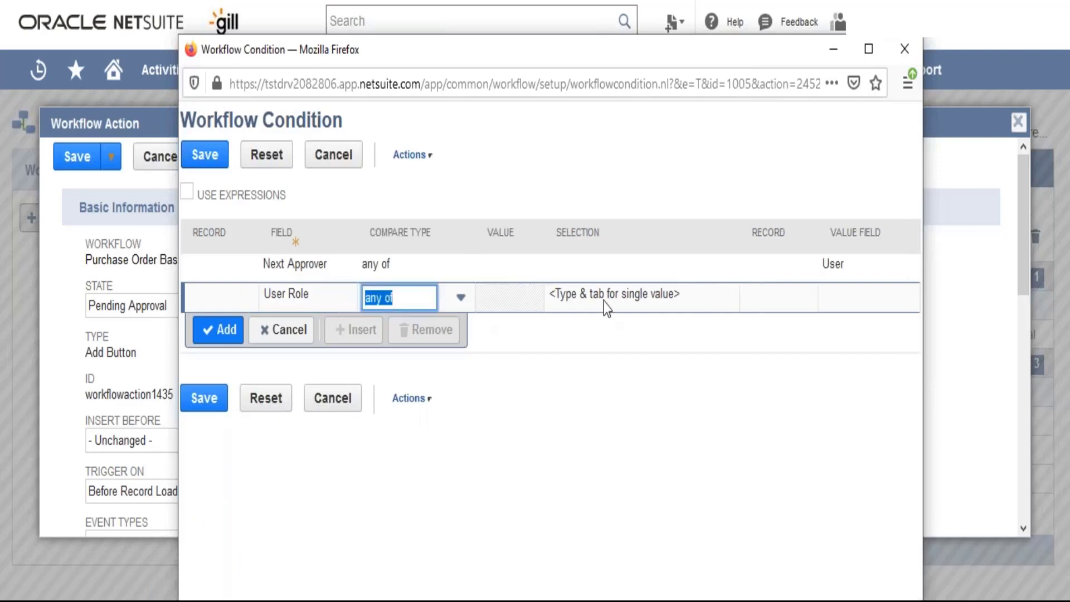
{"action": "left_click", "coordinate": [857, 303]}
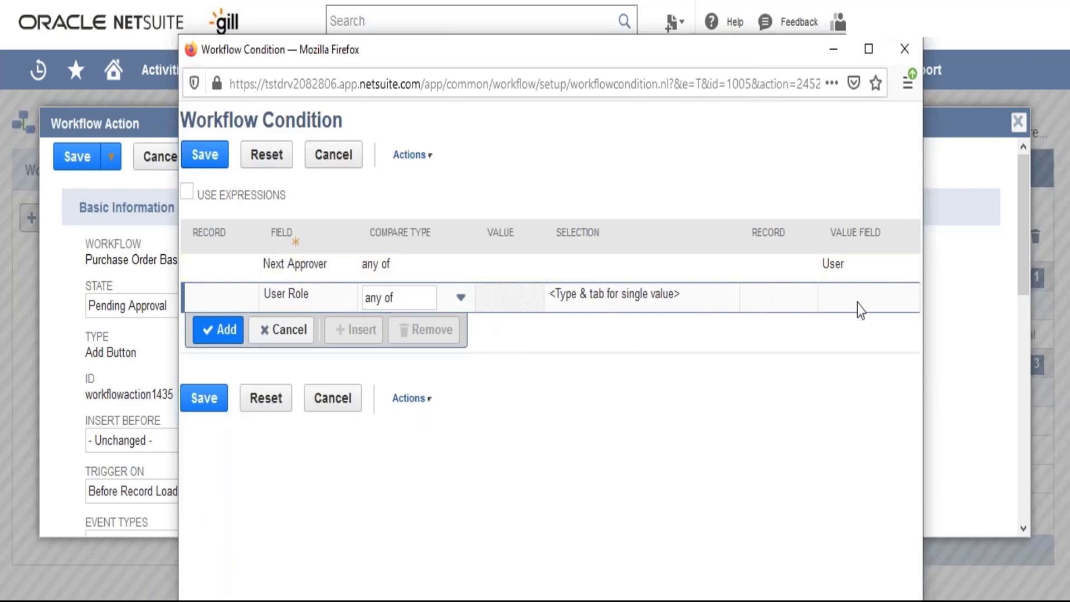
{"action": "left_click", "coordinate": [847, 303]}
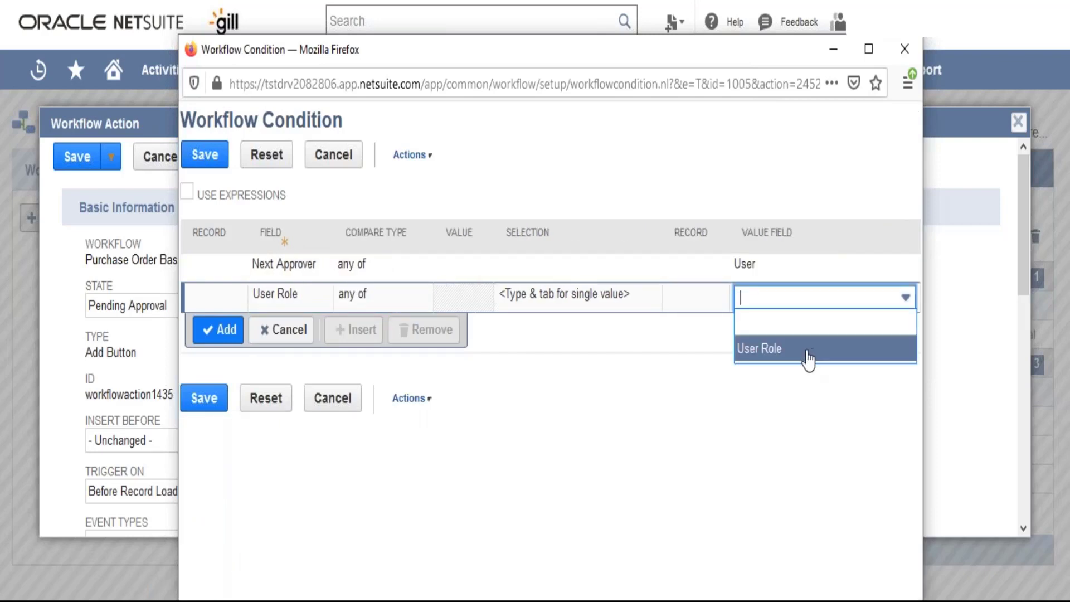
{"action": "left_click", "coordinate": [614, 302]}
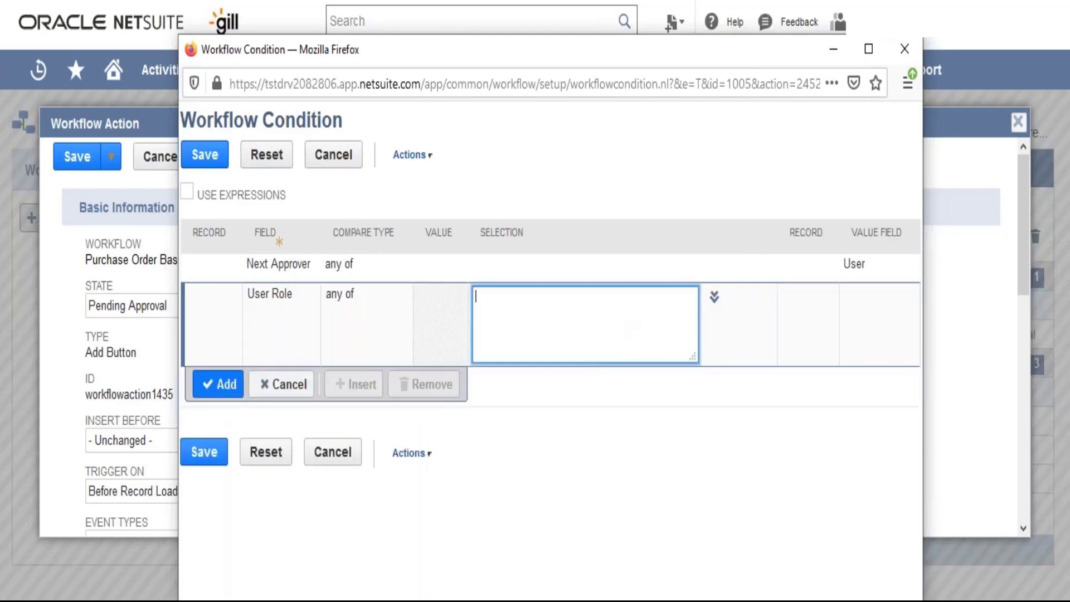
{"action": "left_click", "coordinate": [712, 306]}
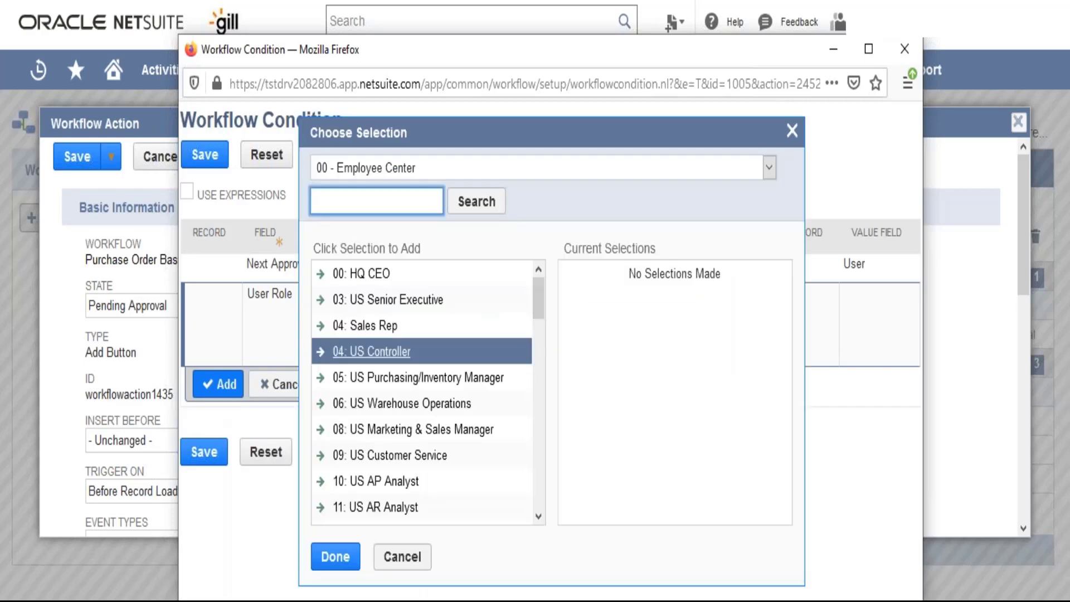
{"action": "left_click", "coordinate": [379, 352]}
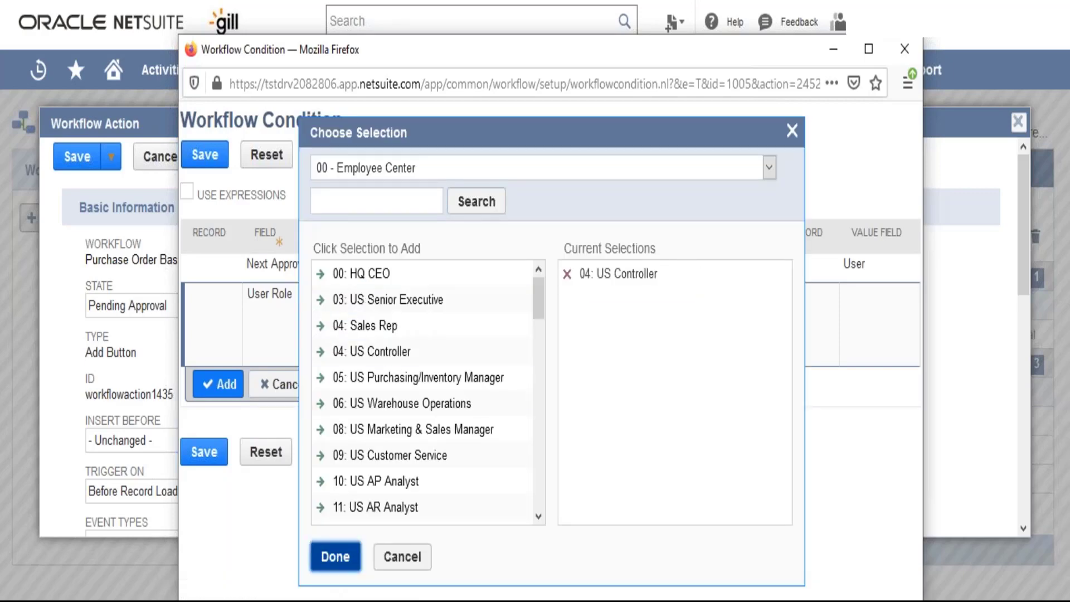
{"action": "left_click", "coordinate": [335, 557]}
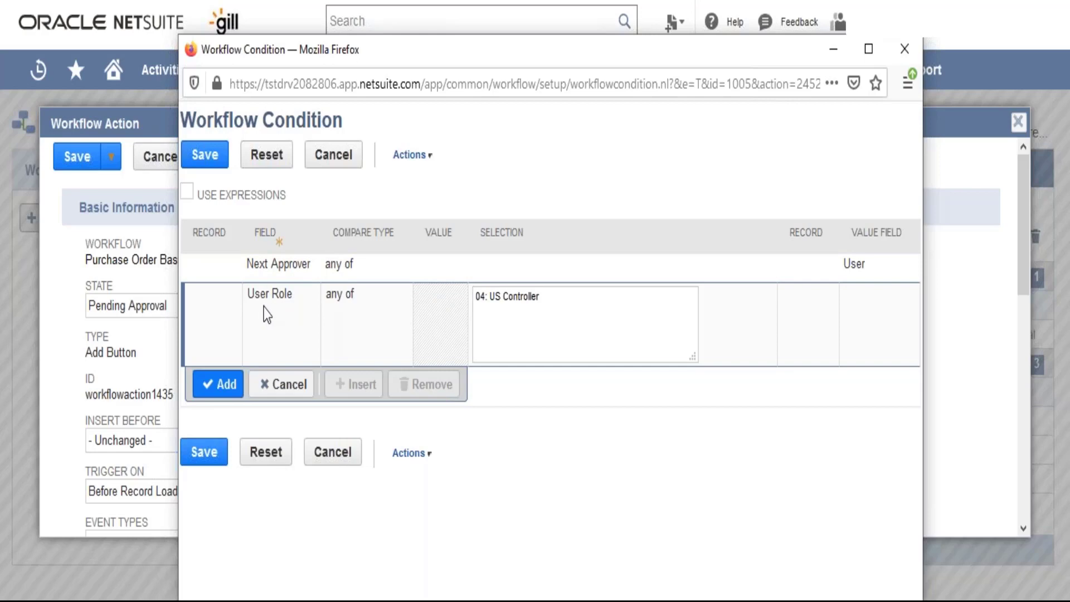
- Discard the workflow condition changes and close the Approve button action without saving
{"action": "mouse_move", "coordinate": [541, 330]}
{"action": "left_click", "coordinate": [353, 155]}
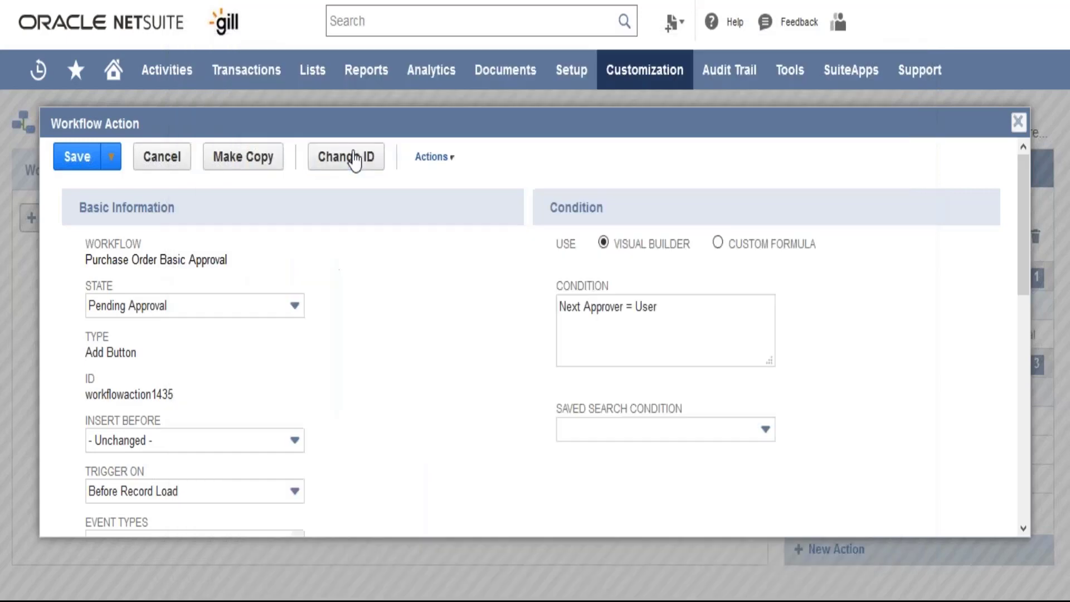
{"action": "left_click", "coordinate": [1015, 125]}
{"action": "left_click", "coordinate": [504, 379]}
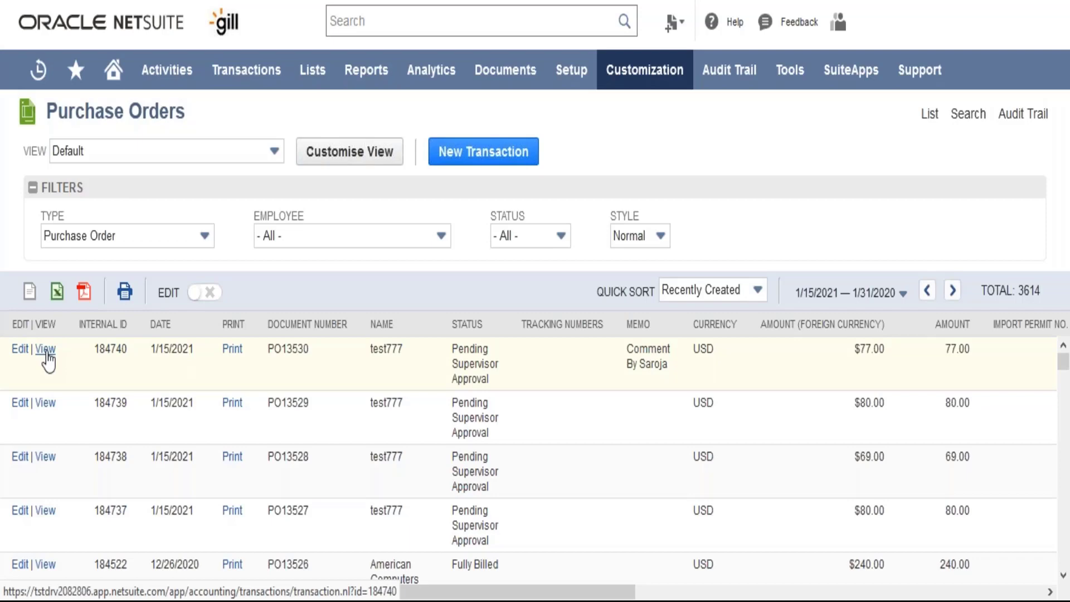
- View the most recently created purchase order and check which active workflow and current state its system information lists
{"action": "left_click", "coordinate": [45, 350]}
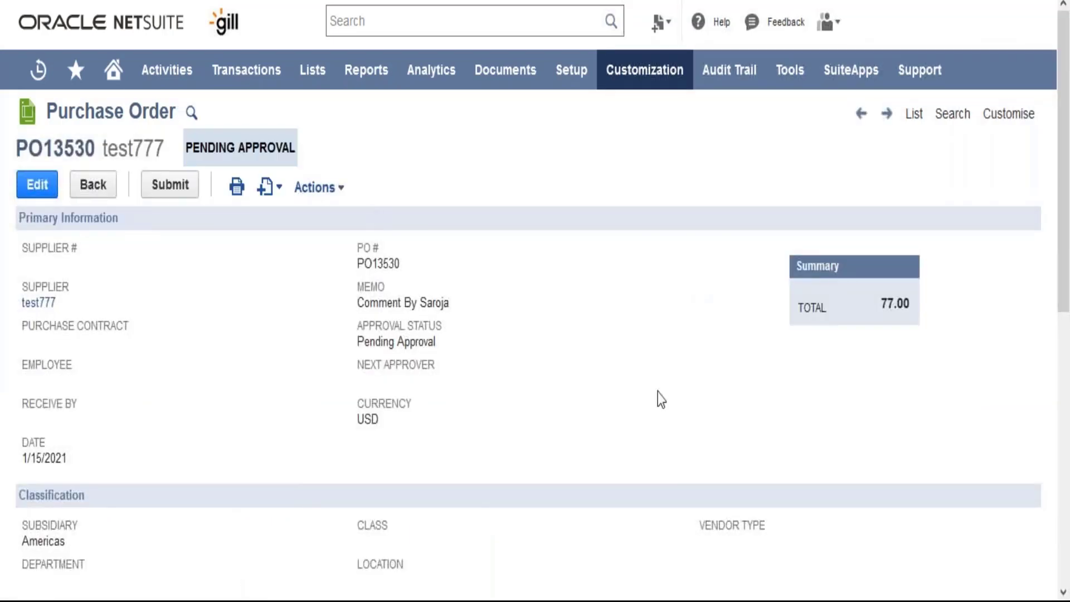
{"action": "left_click_drag", "start_coordinate": [1066, 215], "coordinate": [1066, 425]}
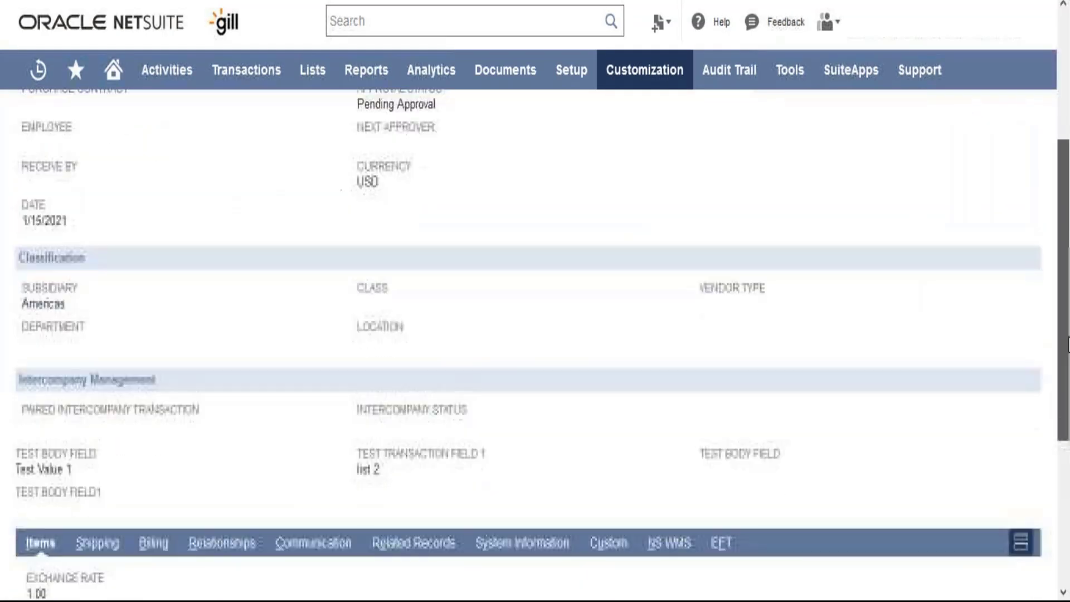
{"action": "left_click", "coordinate": [518, 405]}
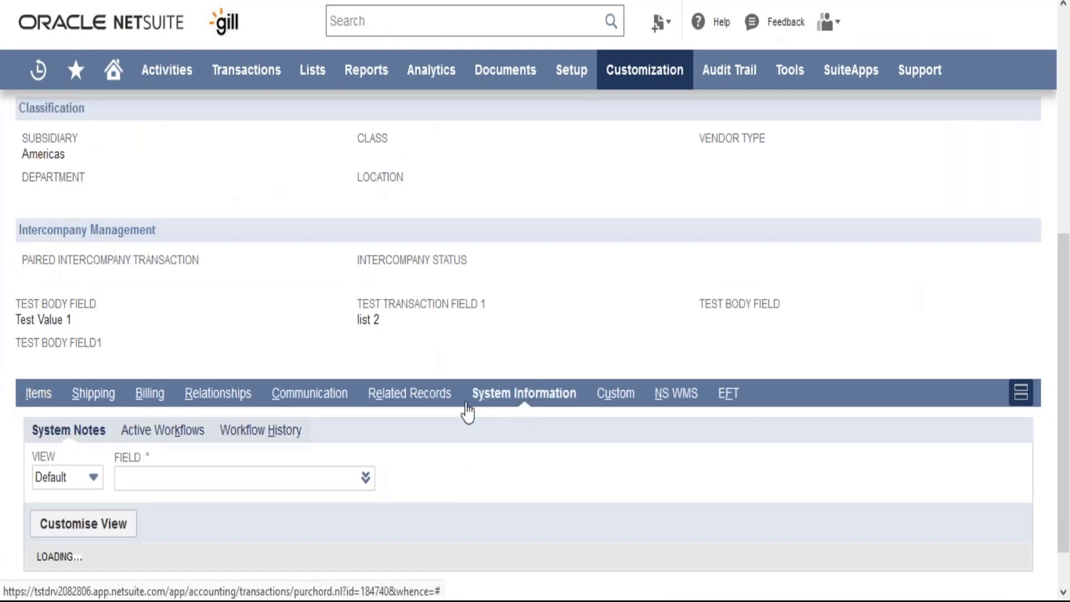
{"action": "left_click", "coordinate": [176, 442]}
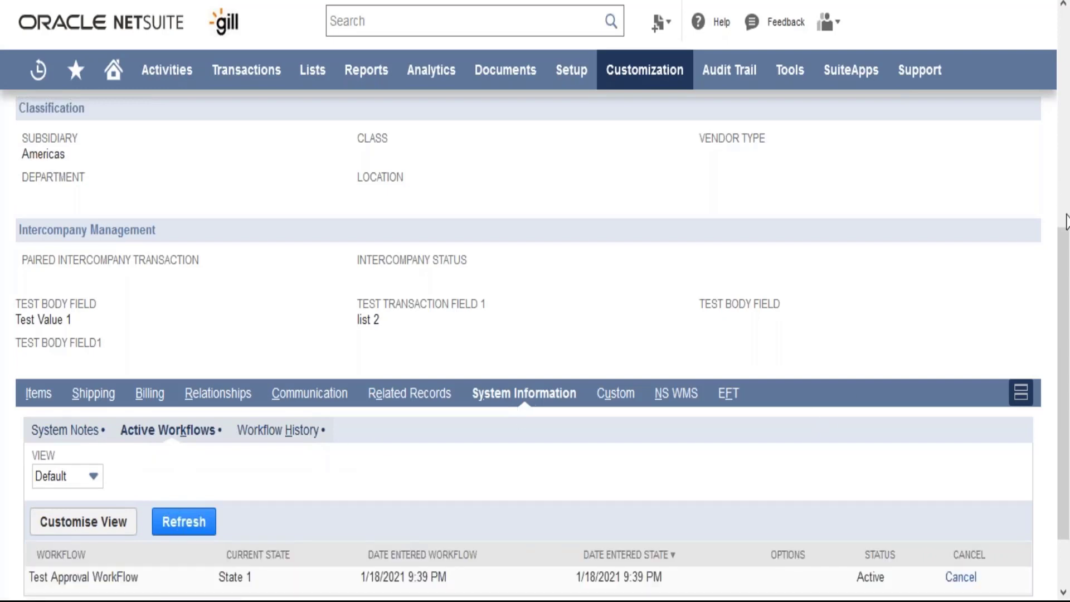
{"action": "left_click_drag", "start_coordinate": [1064, 239], "coordinate": [1064, 284]}
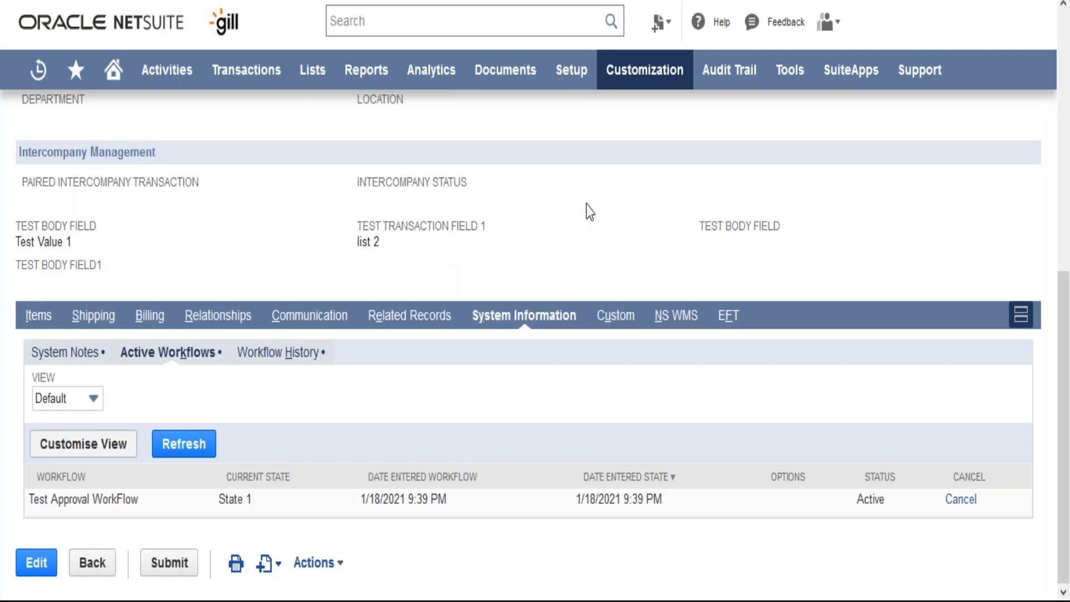
{"action": "scroll", "coordinate": [590, 212], "scroll_direction": "up", "scroll_amount": 8}
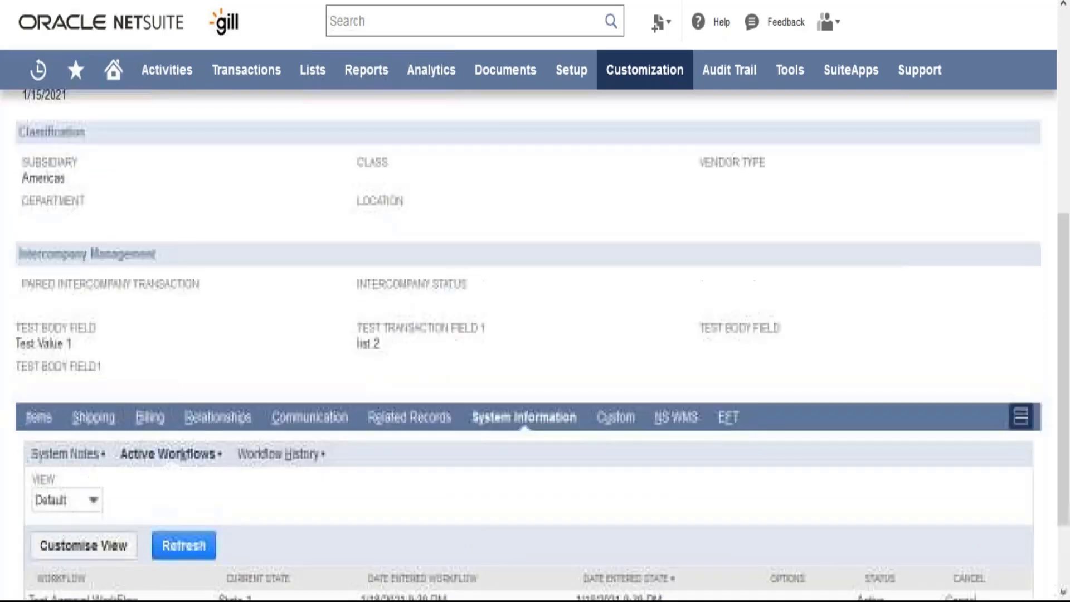